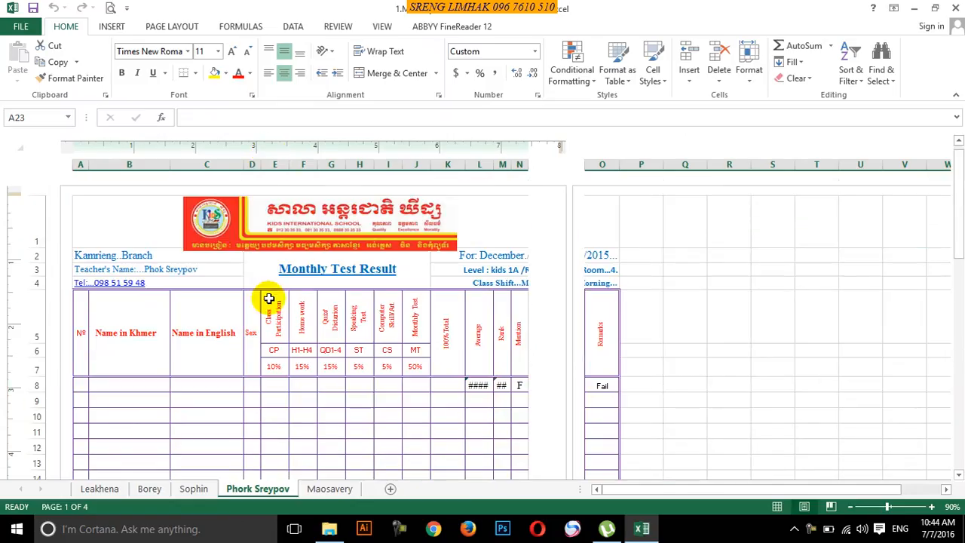
# Step: On the first teacher's sheet, enter row 8 scores of 2 for class participation, 1 for homework and 18 for quiz/dictation
pyautogui.click(90, 487)
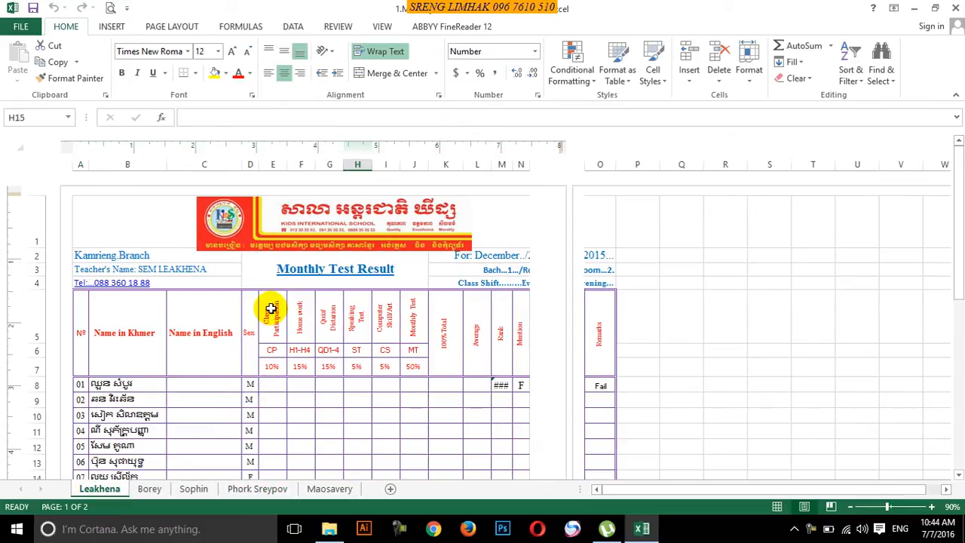
pyautogui.click(276, 386)
pyautogui.write('2')
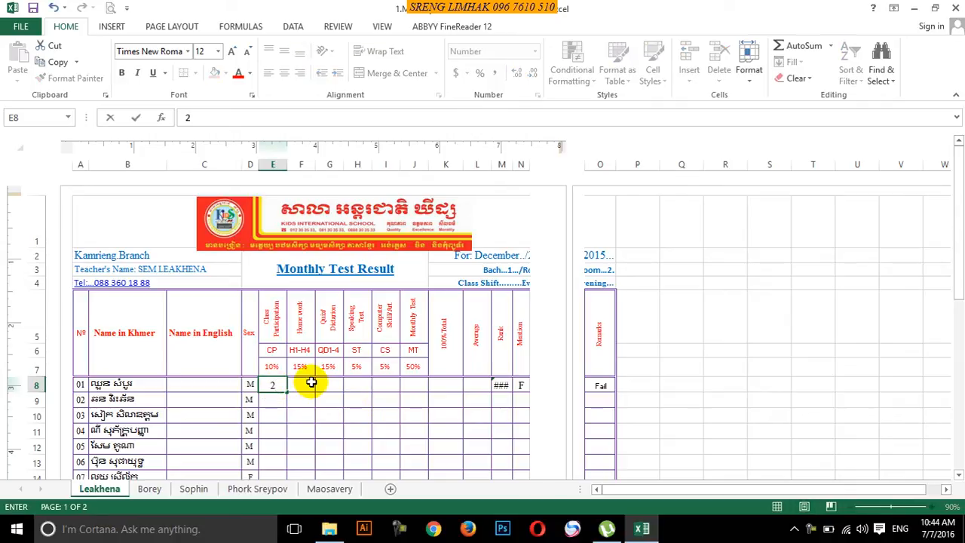
pyautogui.click(308, 388)
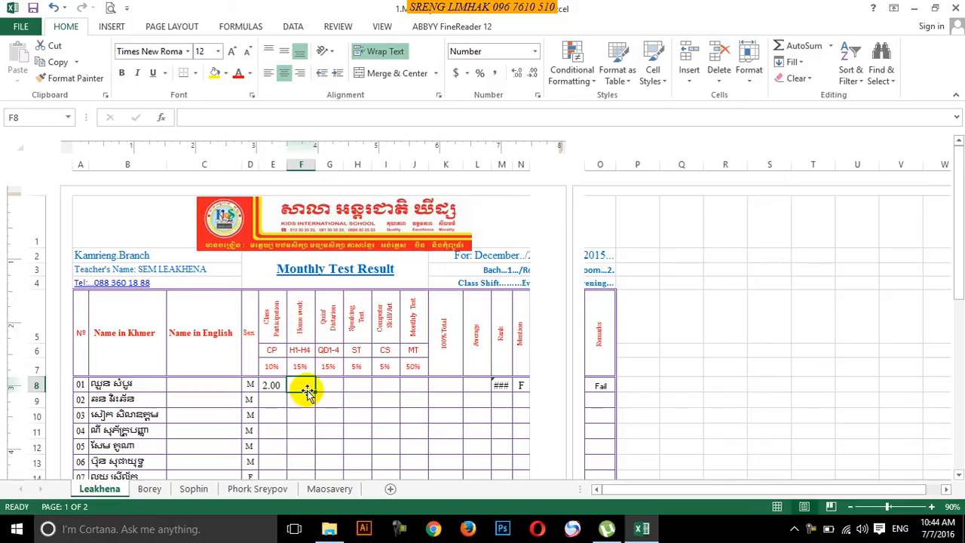
pyautogui.write('1')
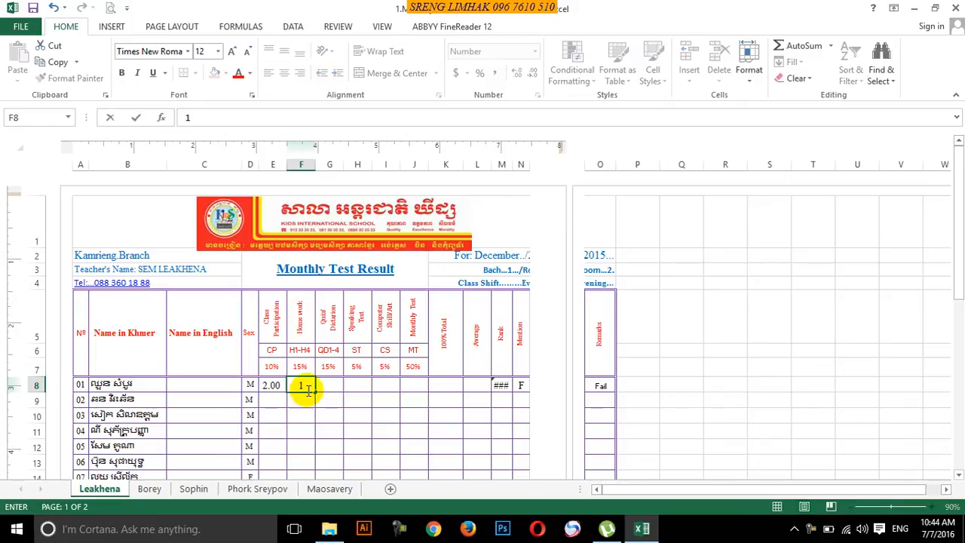
pyautogui.press('Tab')
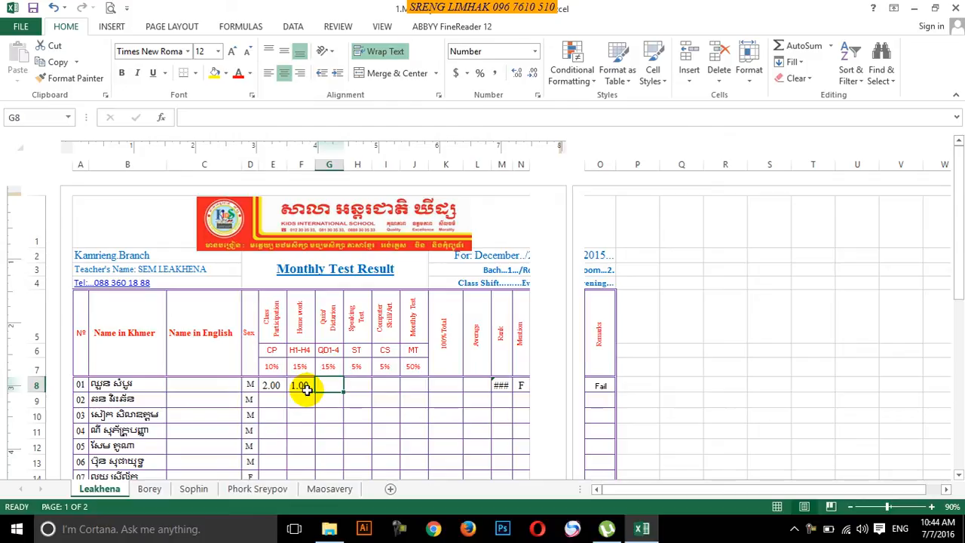
pyautogui.write('18')
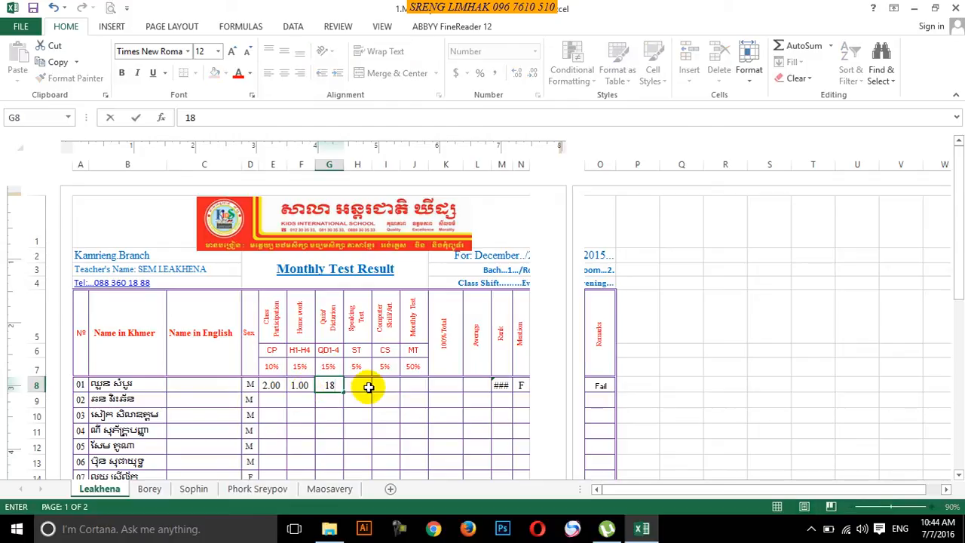
# Step: Enter 1 for the speaking test, 2 for computer skill/art and 26 for the monthly test in row 8
pyautogui.click(356, 386)
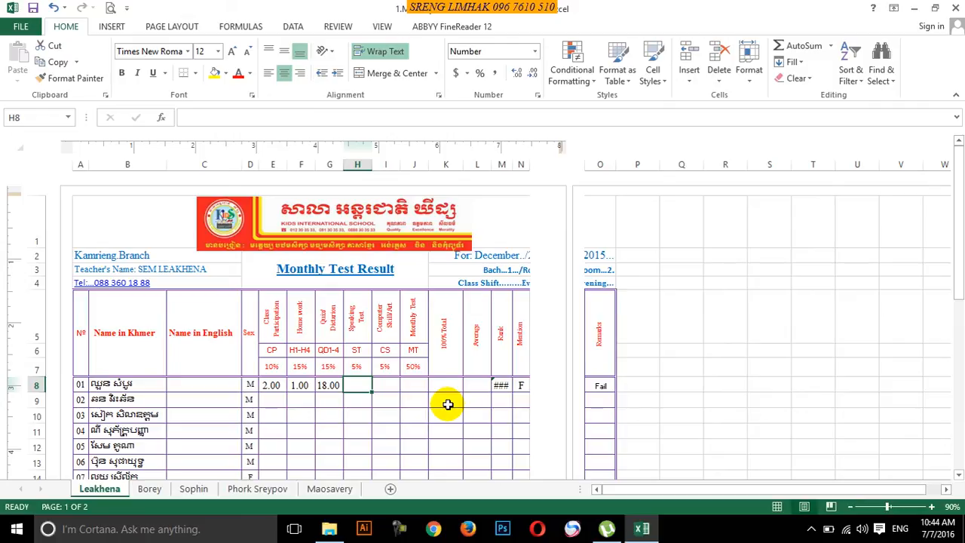
pyautogui.write('1')
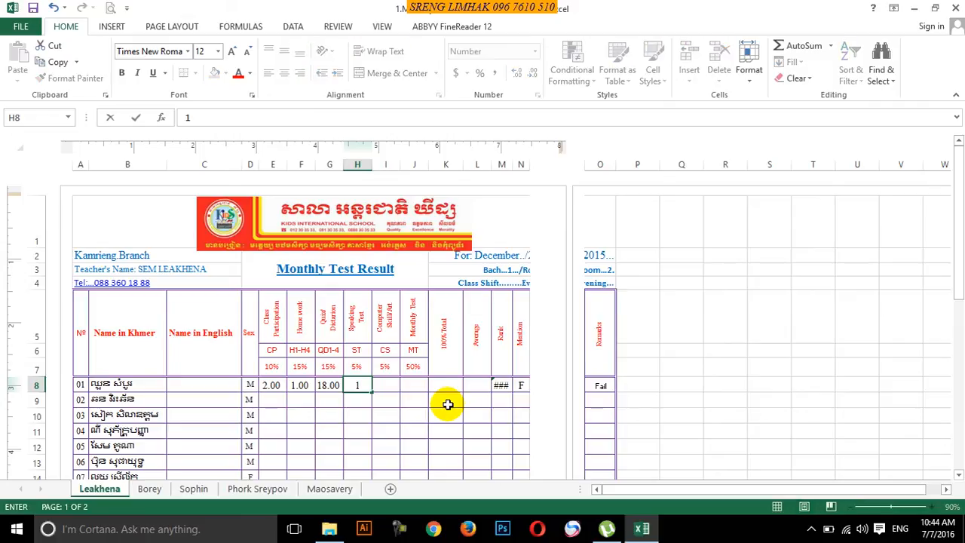
pyautogui.click(386, 385)
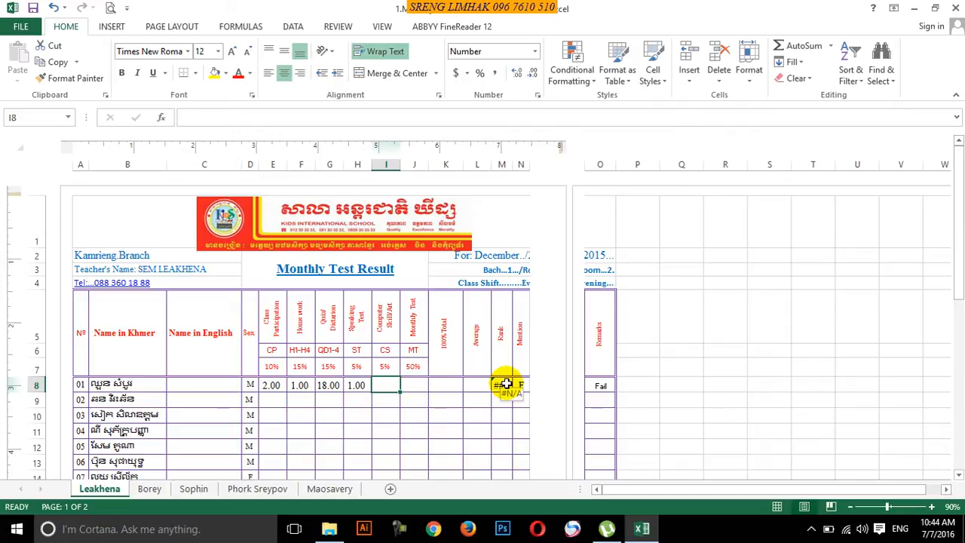
pyautogui.write('2')
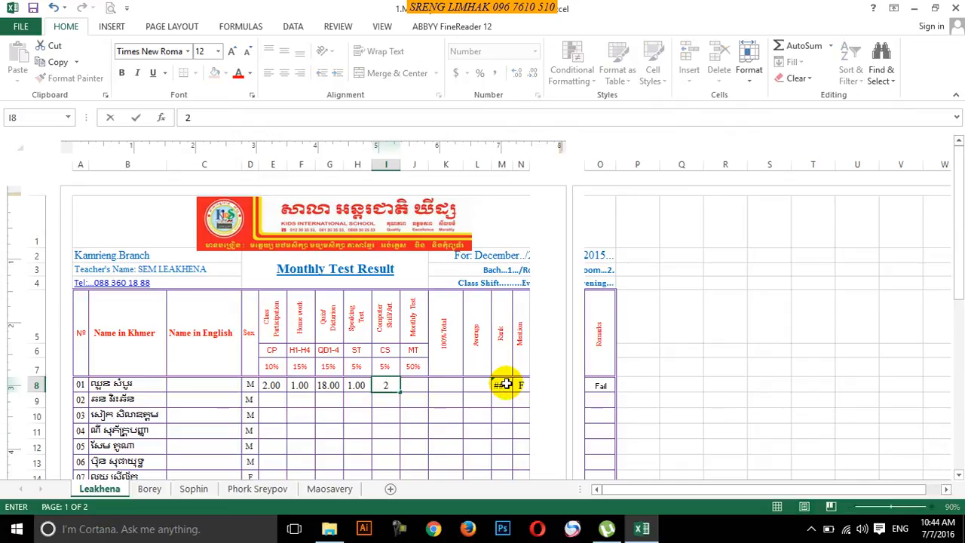
pyautogui.press('Tab')
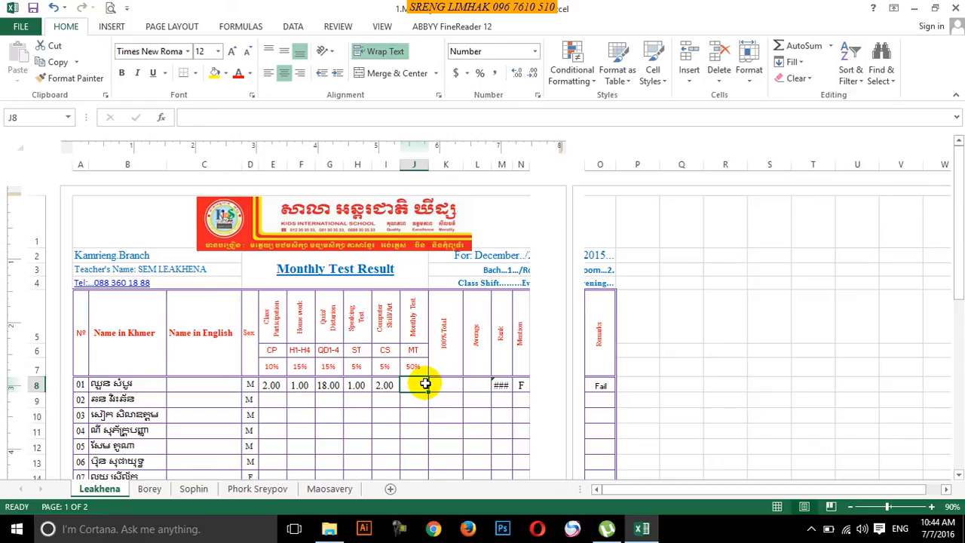
pyautogui.write('26')
pyautogui.click(436, 390)
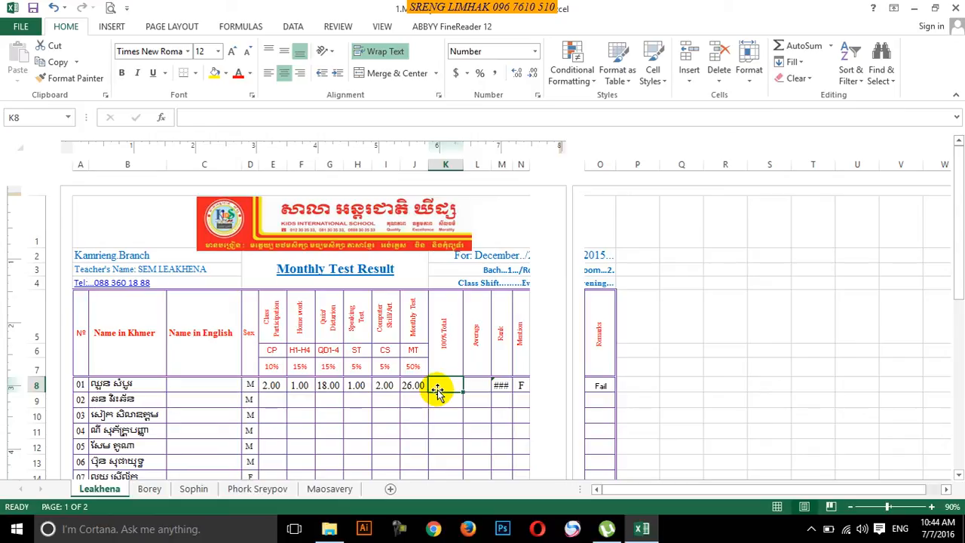
pyautogui.click(334, 385)
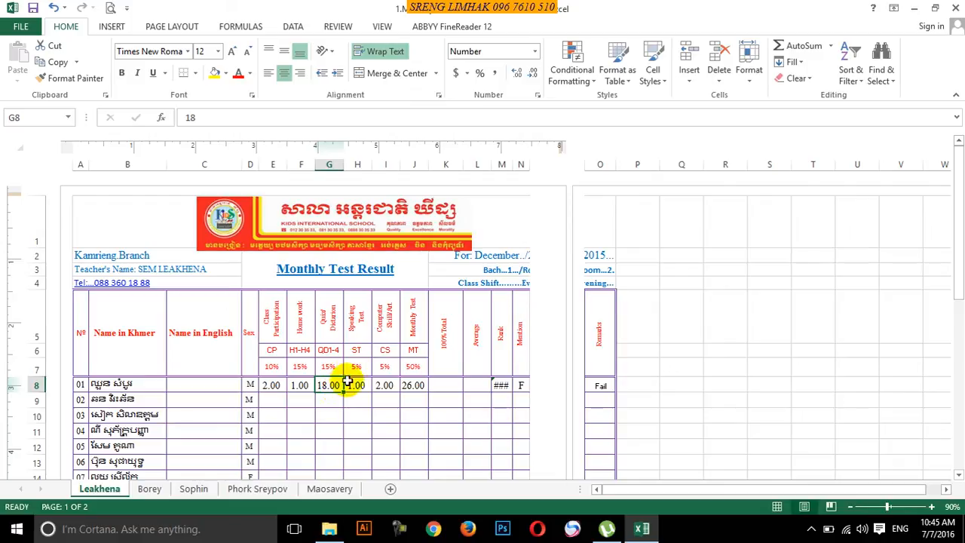
pyautogui.click(327, 367)
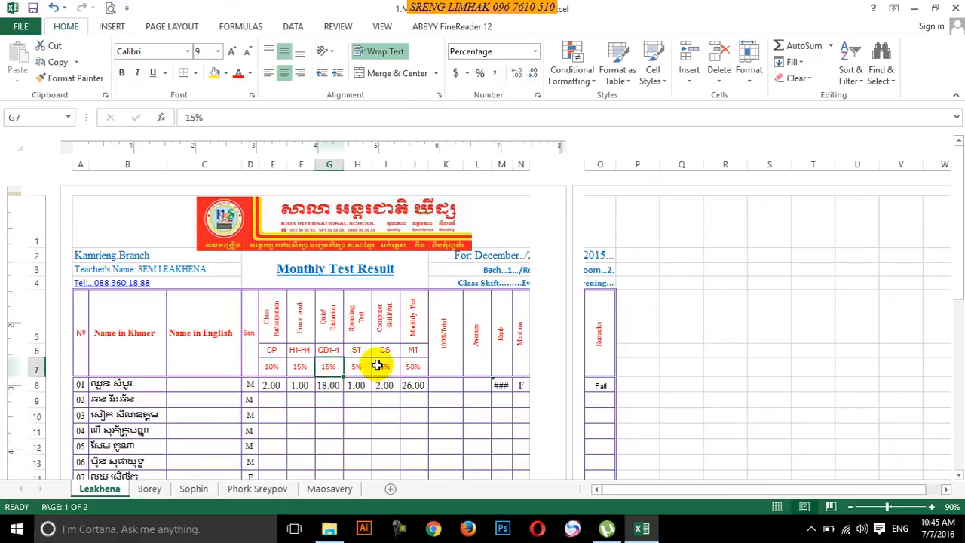
pyautogui.click(329, 385)
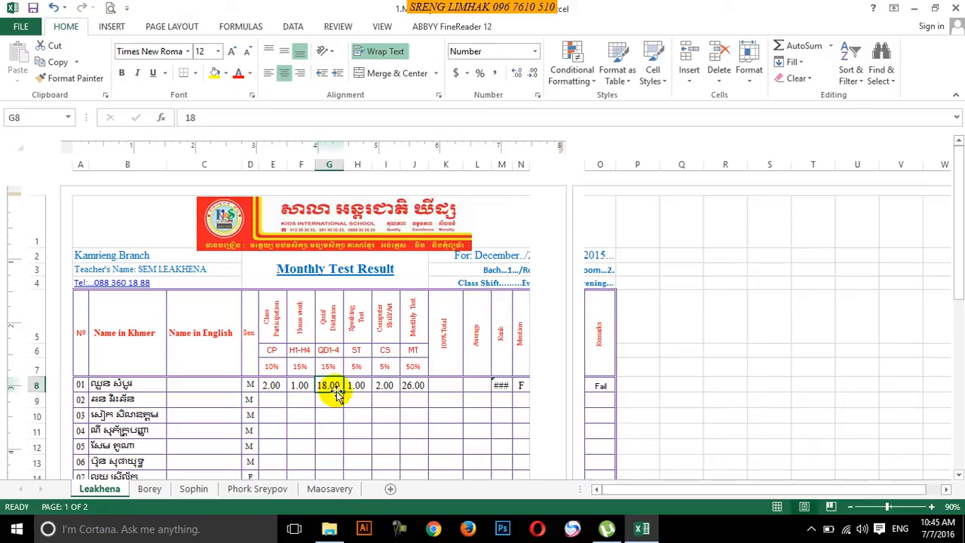
# Step: Calculate the first student's 100% Total in cell K8 with a SUM of the scores in E8:J8
pyautogui.click(455, 388)
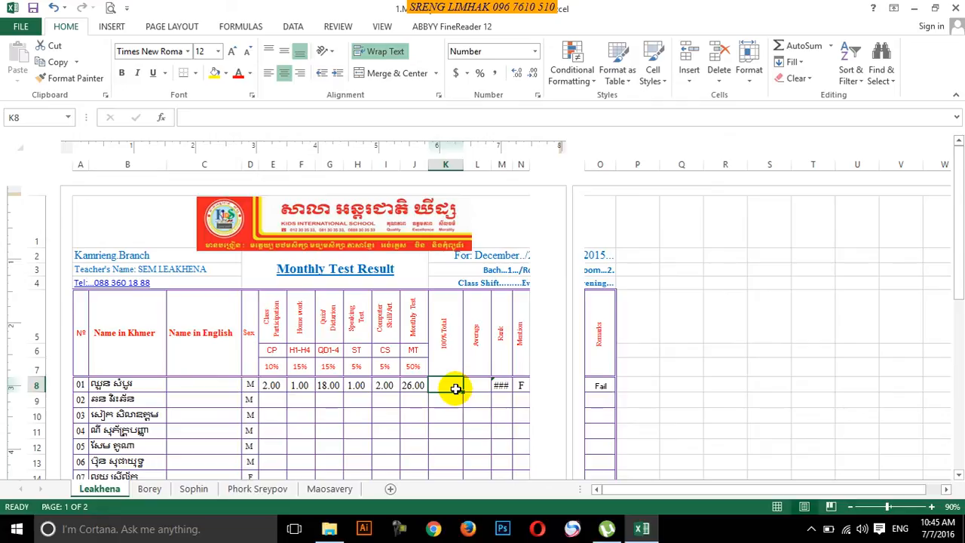
pyautogui.write('=')
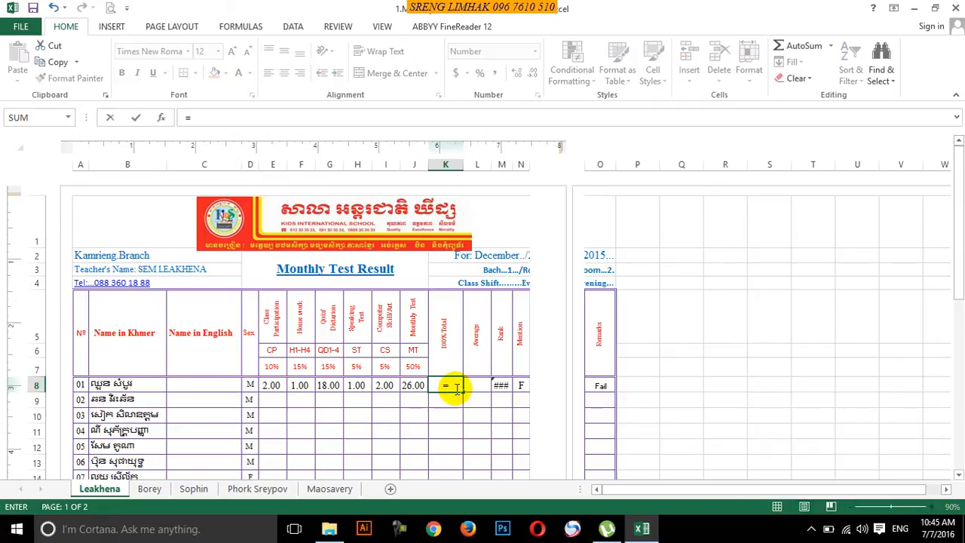
pyautogui.write('sum')
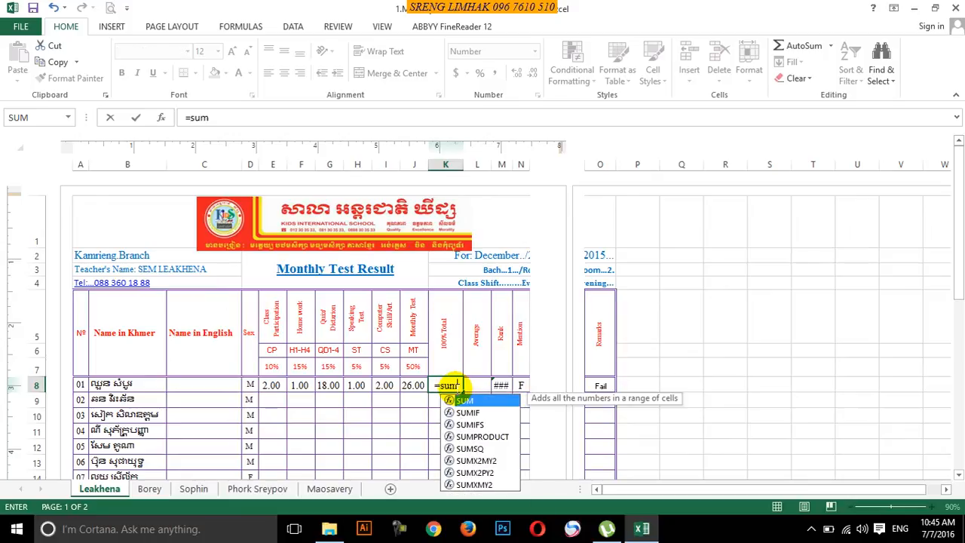
pyautogui.write('(')
pyautogui.moveTo(271, 385); pyautogui.dragTo(407, 386)
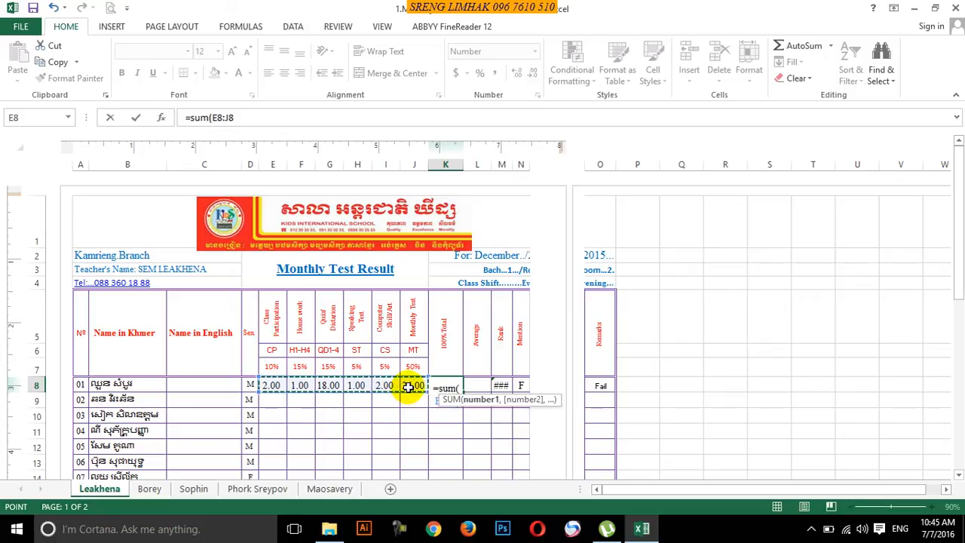
pyautogui.press('Return')
pyautogui.click(445, 385)
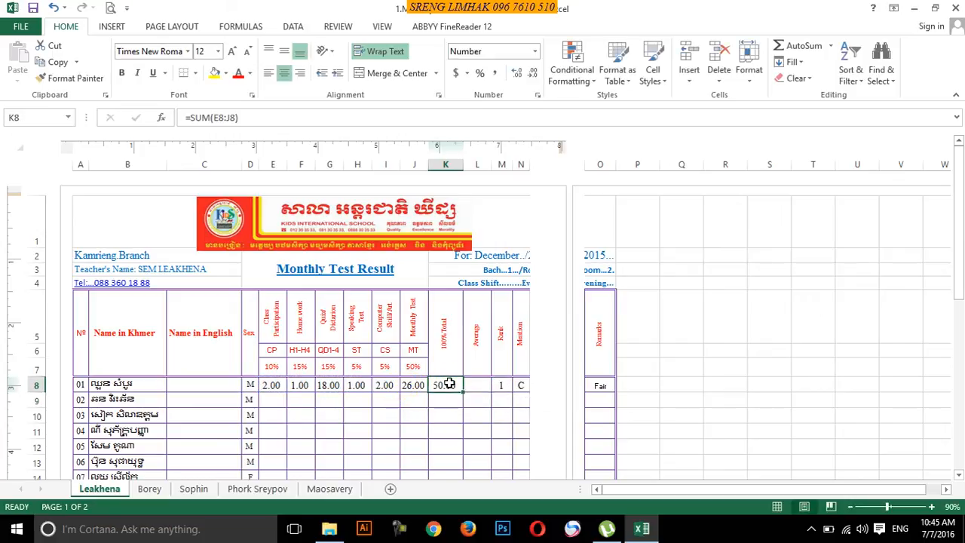
# Step: Calculate the first student's Average in cell L8 with the AVERAGE function applied to K8
pyautogui.click(477, 384)
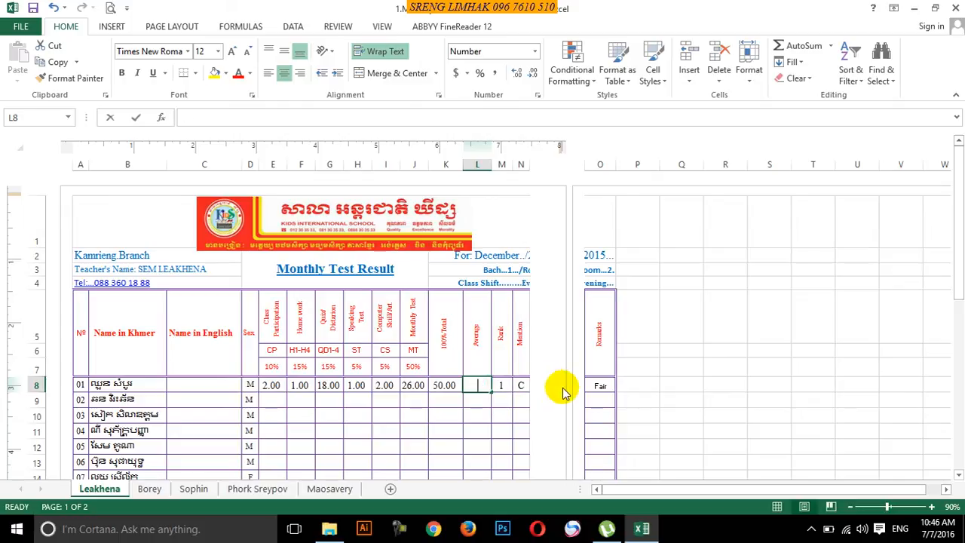
pyautogui.write('=')
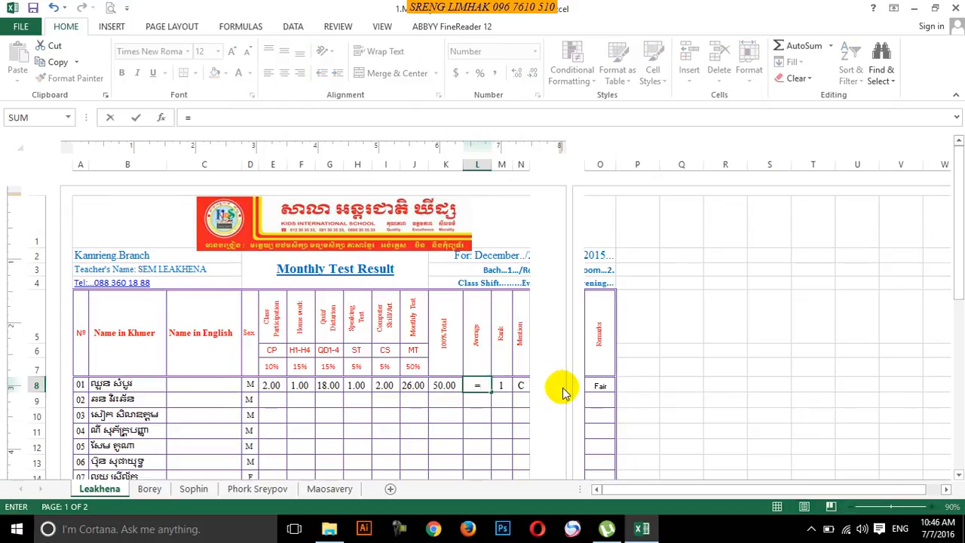
pyautogui.write('aver')
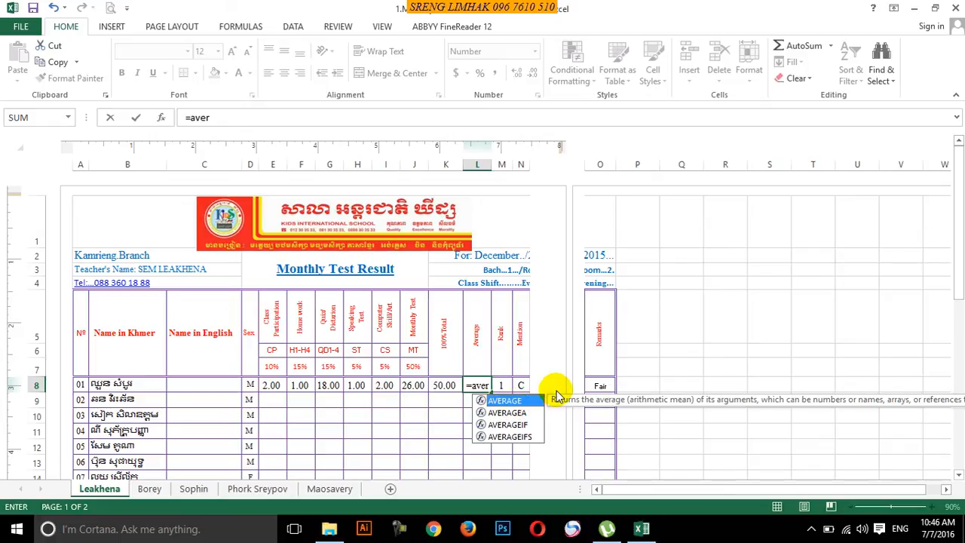
pyautogui.click(207, 117)
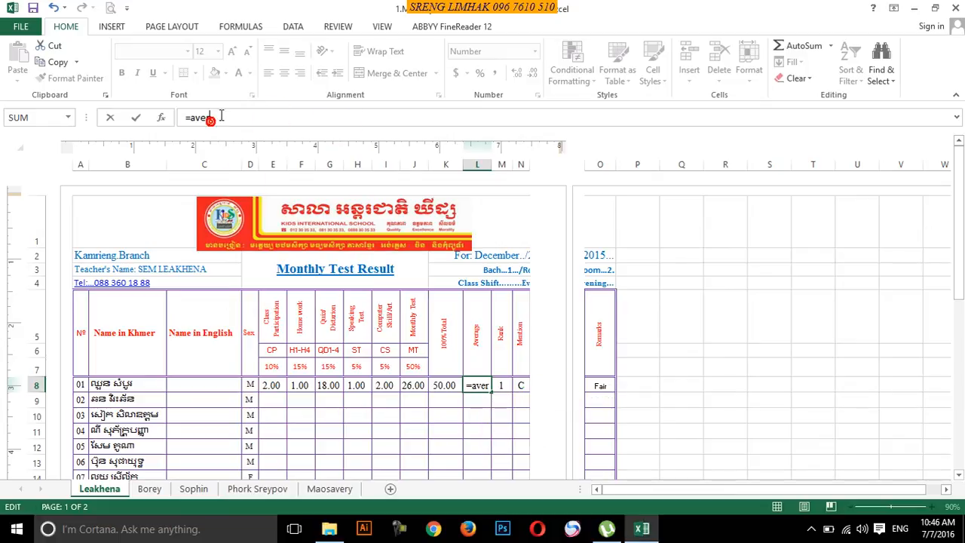
pyautogui.write('r')
pyautogui.press('BackSpace')
pyautogui.write('a')
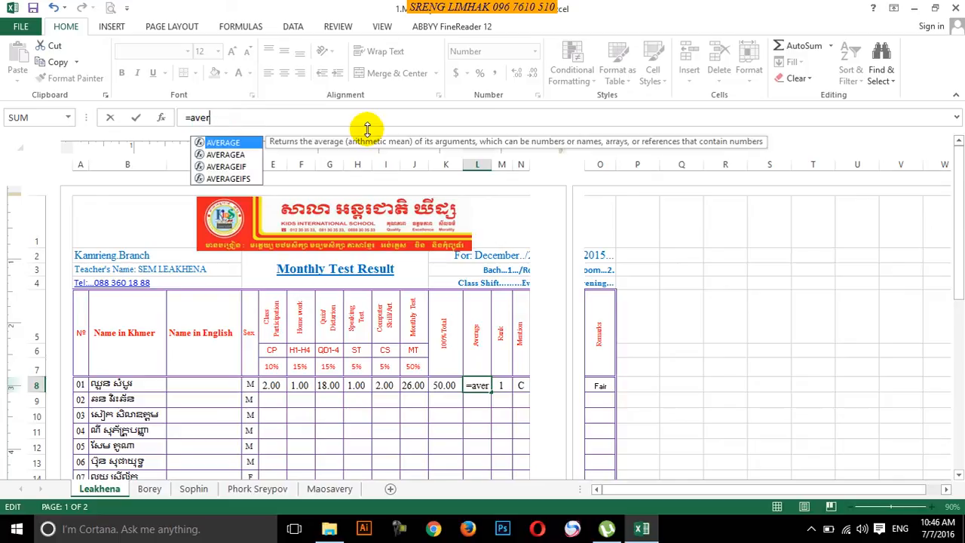
pyautogui.write('ge')
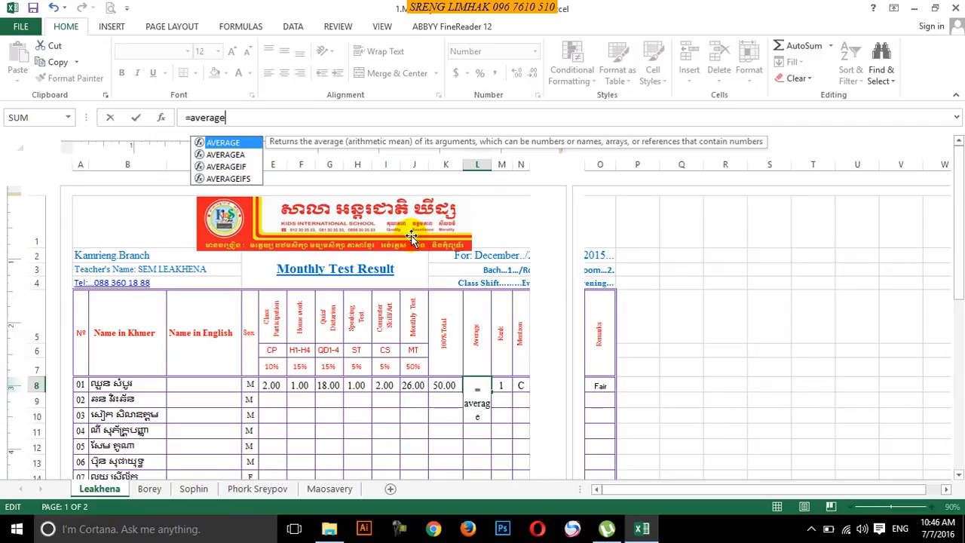
pyautogui.write('(')
pyautogui.click(441, 386)
pyautogui.press('Return')
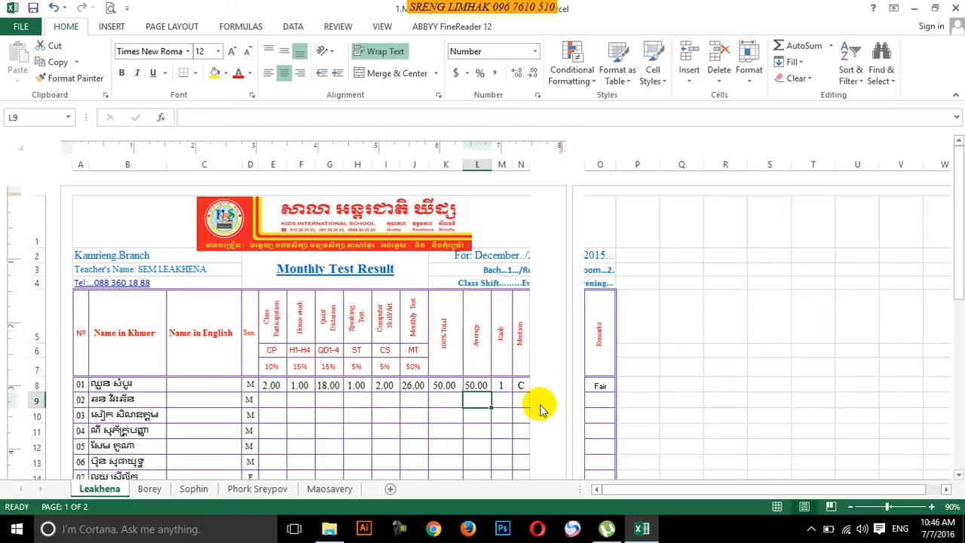
# Step: Clear the existing rank formula in cell M8, leaving only the equals sign
pyautogui.click(503, 386)
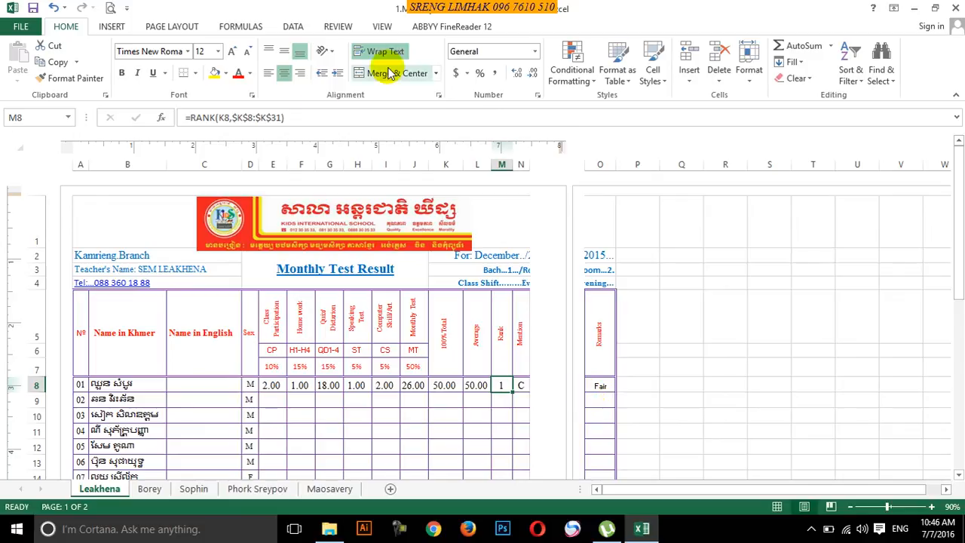
pyautogui.click(207, 118)
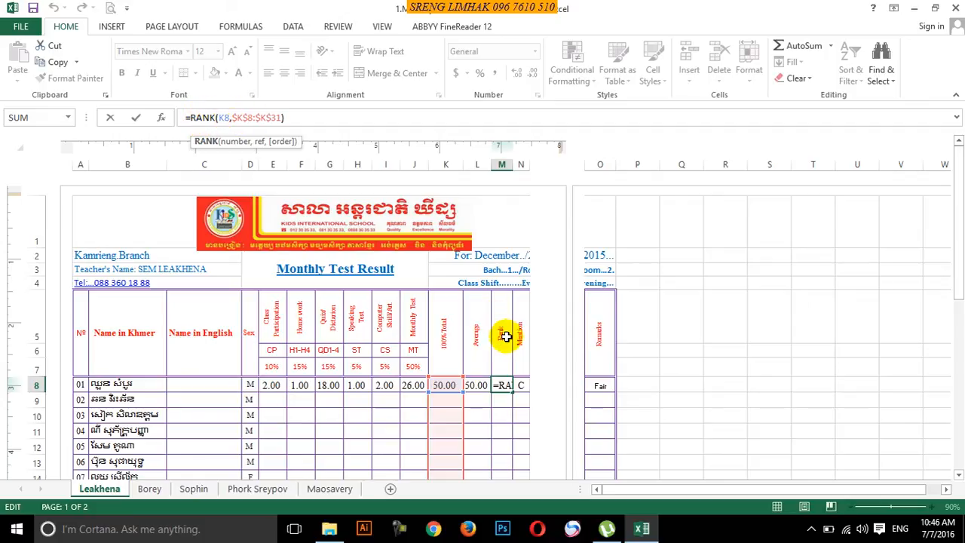
pyautogui.write('=')
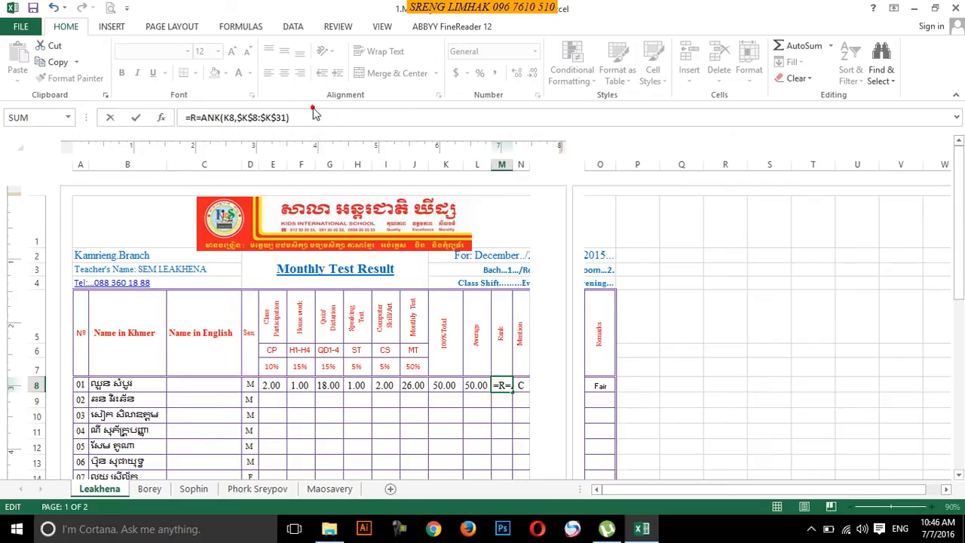
pyautogui.moveTo(300, 117); pyautogui.dragTo(172, 118)
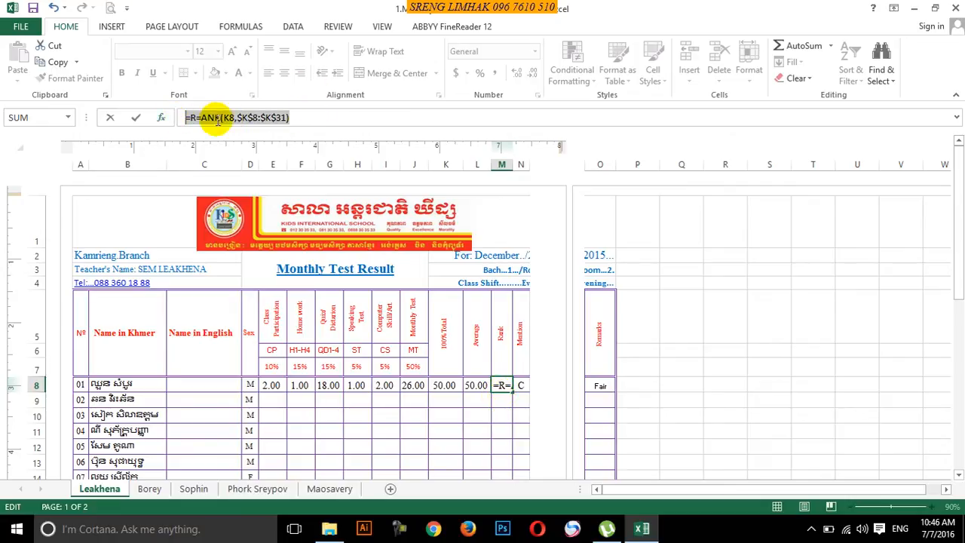
pyautogui.write('=rAn')
pyautogui.press('BackSpace')
pyautogui.press('BackSpace')
pyautogui.press('BackSpace')
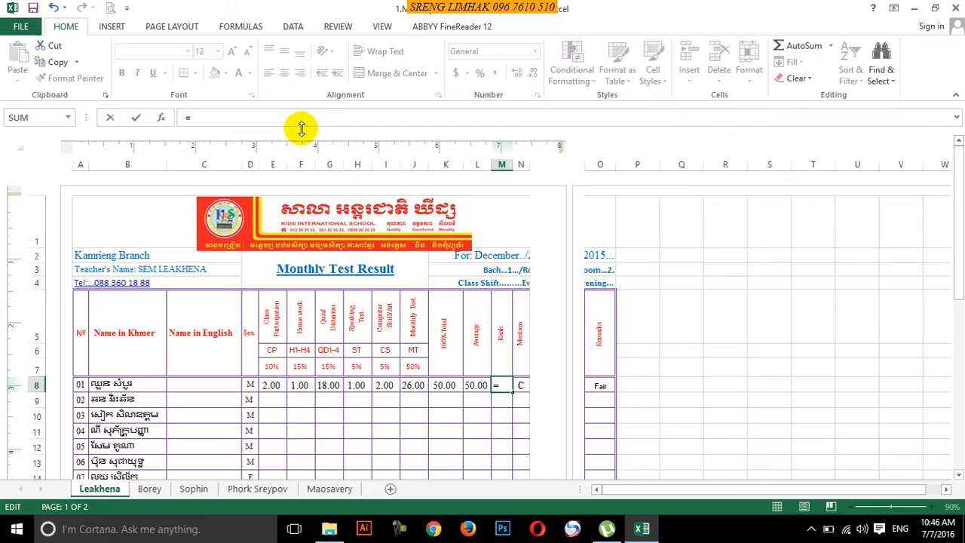
# Step: Build the first student's Rank formula in M8 with RANK, comparing K8 against the absolute range $K$8:$K$24
pyautogui.write('r')
pyautogui.press('BackSpace')
pyautogui.write('Ra')
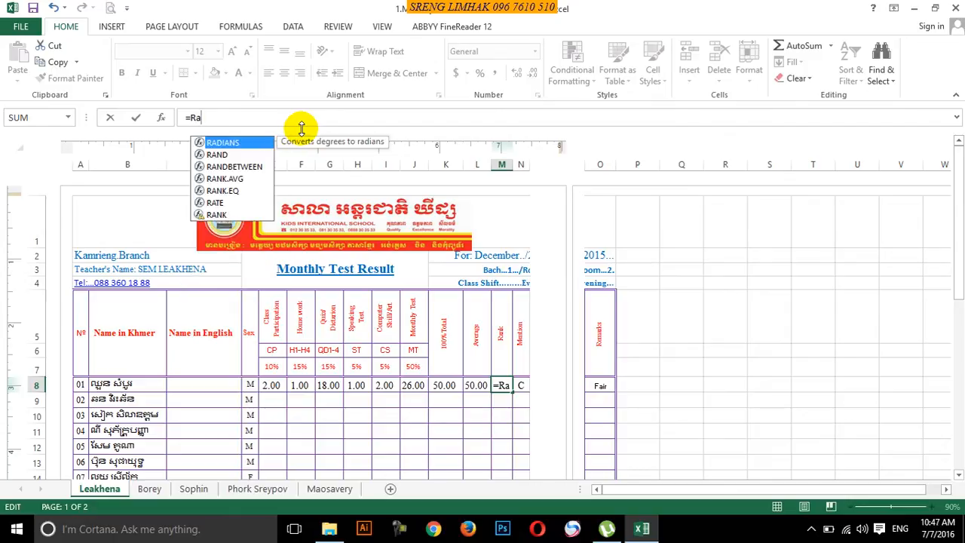
pyautogui.write('nk')
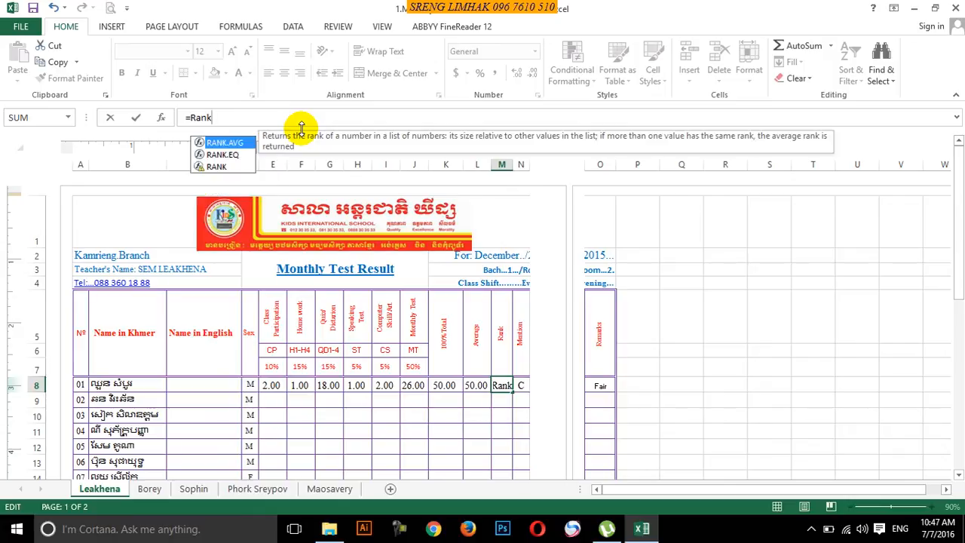
pyautogui.write('(')
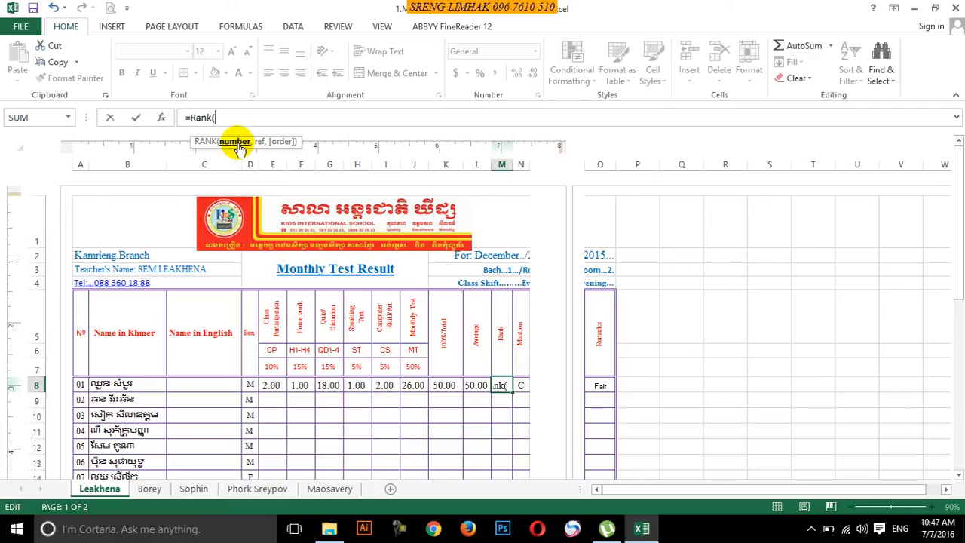
pyautogui.click(444, 385)
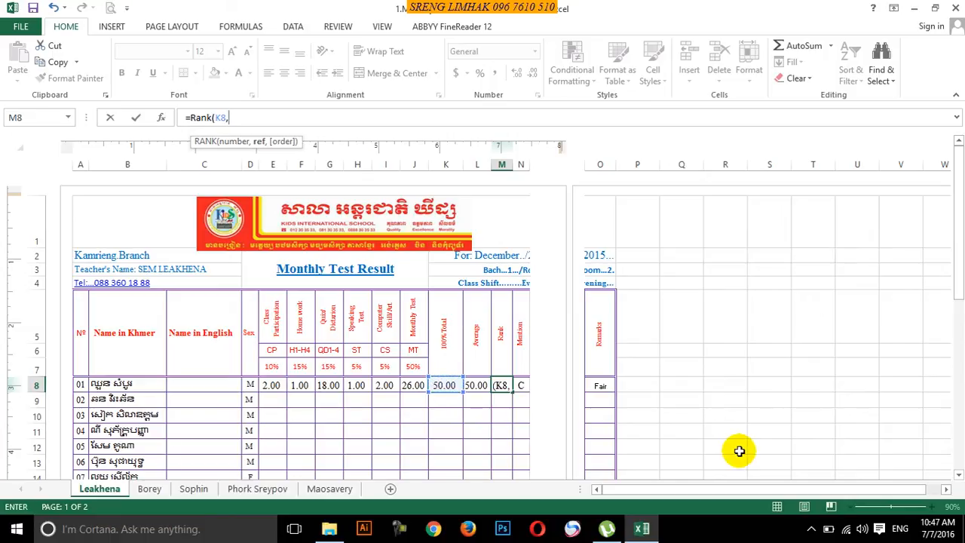
pyautogui.scroll(-5, 603, 457)
pyautogui.scroll(2, 582, 454)
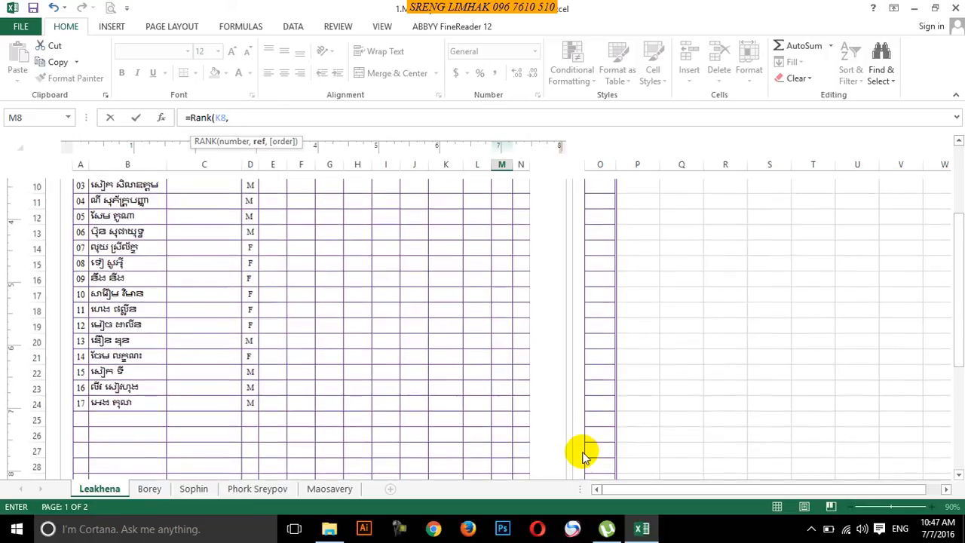
pyautogui.scroll(1, 583, 454)
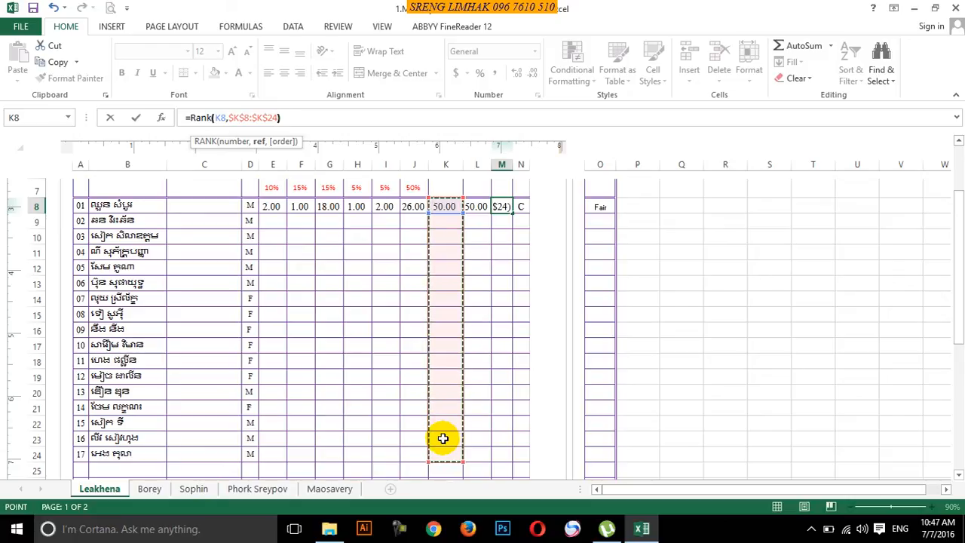
pyautogui.press('Return')
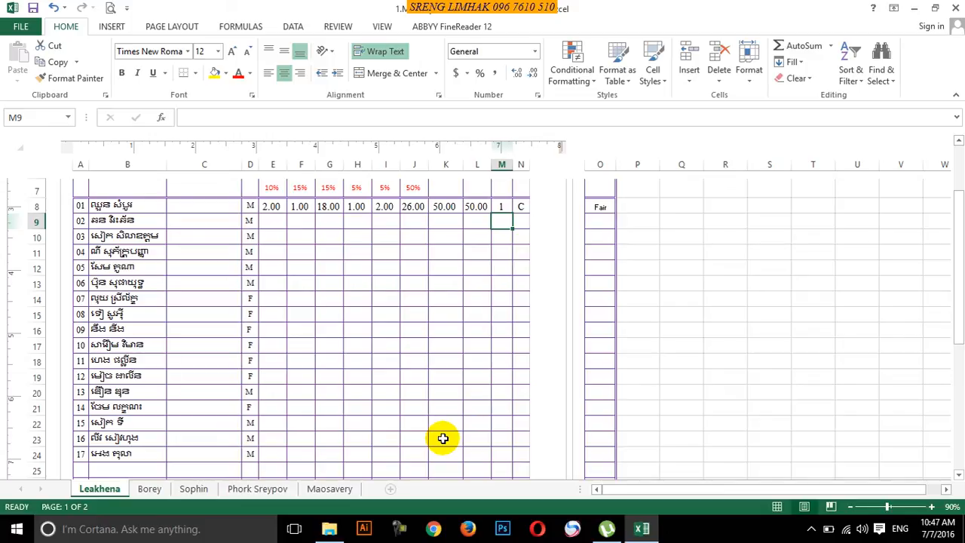
pyautogui.click(478, 206)
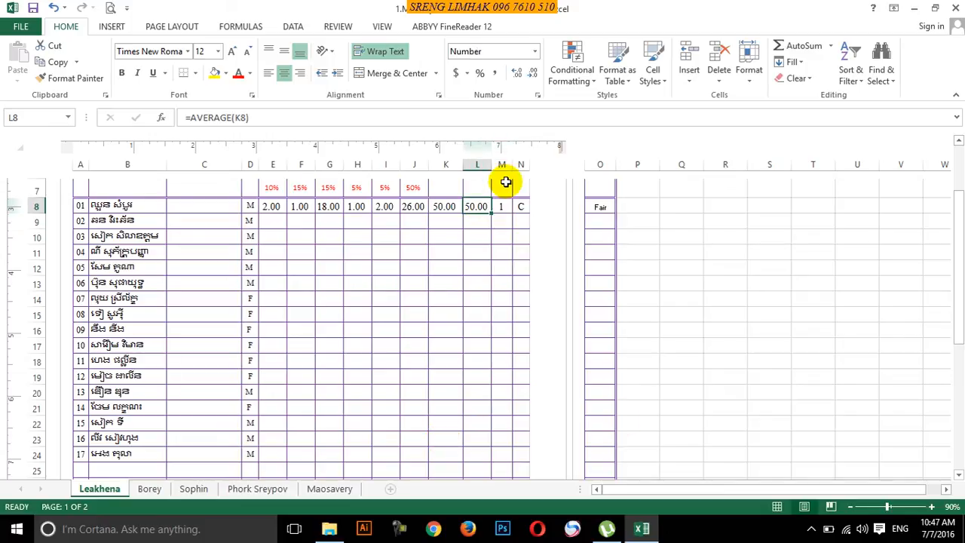
pyautogui.click(501, 206)
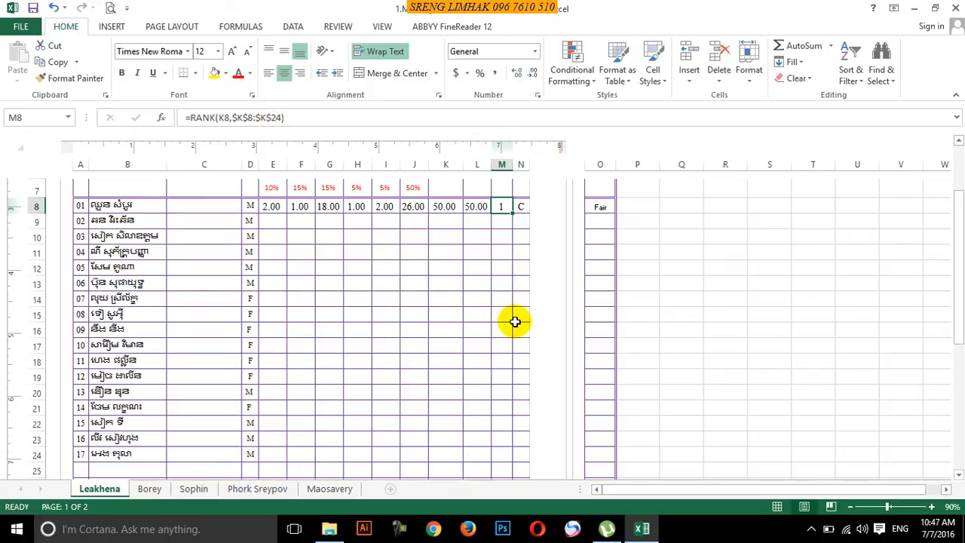
# Step: Narrow the Name in Khmer column slightly so the Remarks column fits on the first page
pyautogui.click(520, 206)
pyautogui.scroll(2, 558, 238)
pyautogui.scroll(-1, 570, 254)
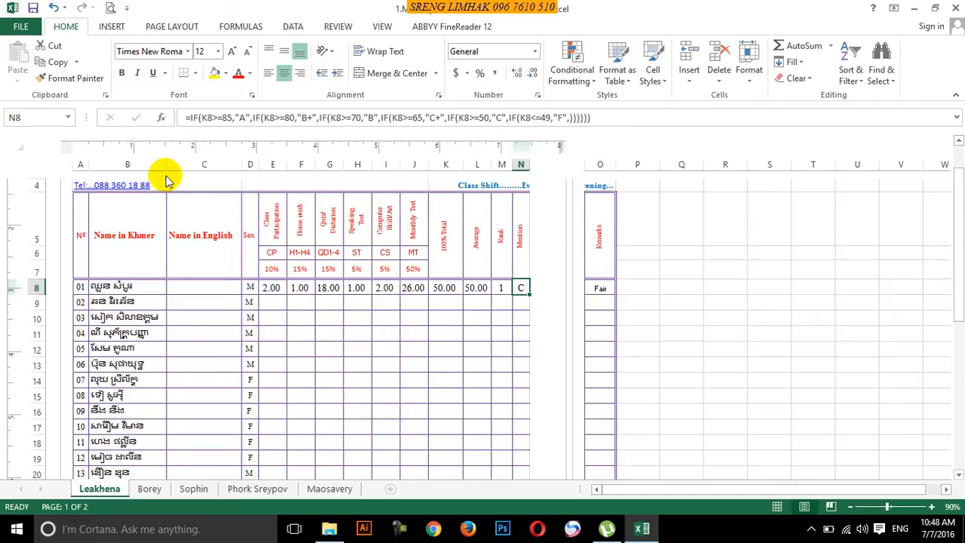
pyautogui.moveTo(165, 164); pyautogui.dragTo(161, 164)
# Step: Examine the nested IF formula in Mention cell N8 and the 100% Total column it refers to
pyautogui.click(516, 258)
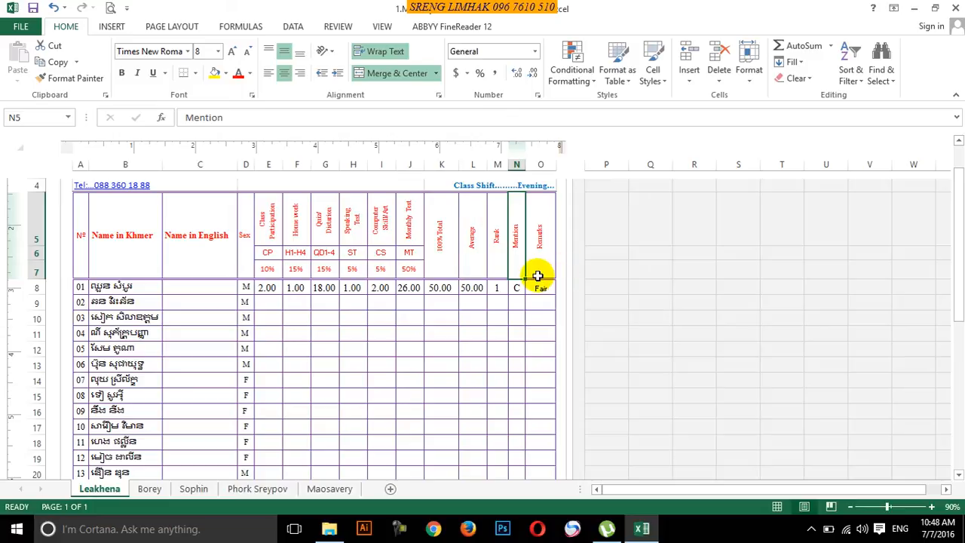
pyautogui.click(516, 257)
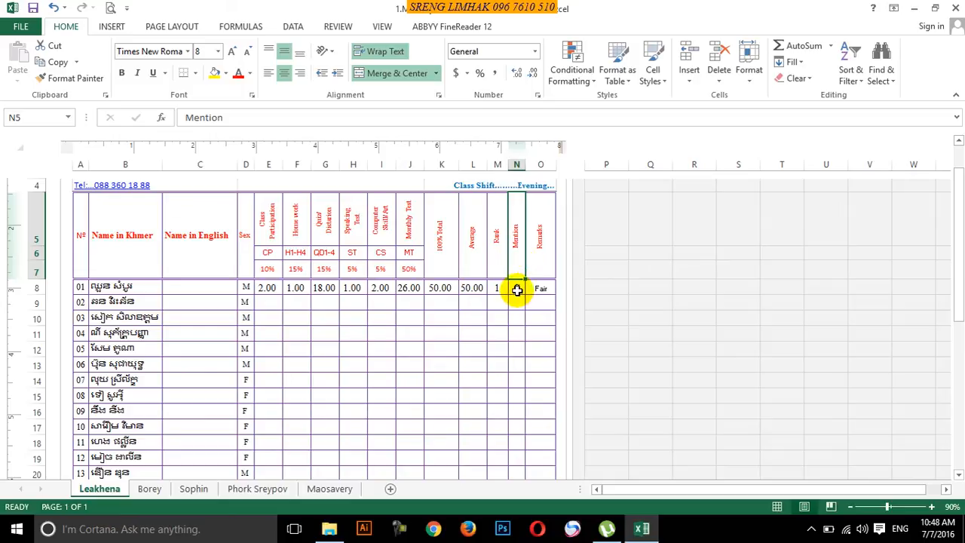
pyautogui.click(516, 289)
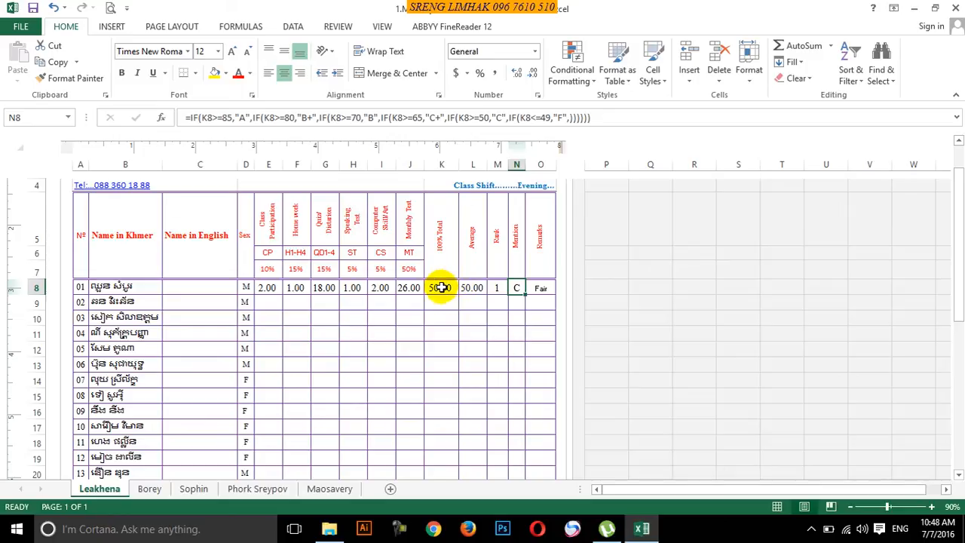
pyautogui.click(445, 164)
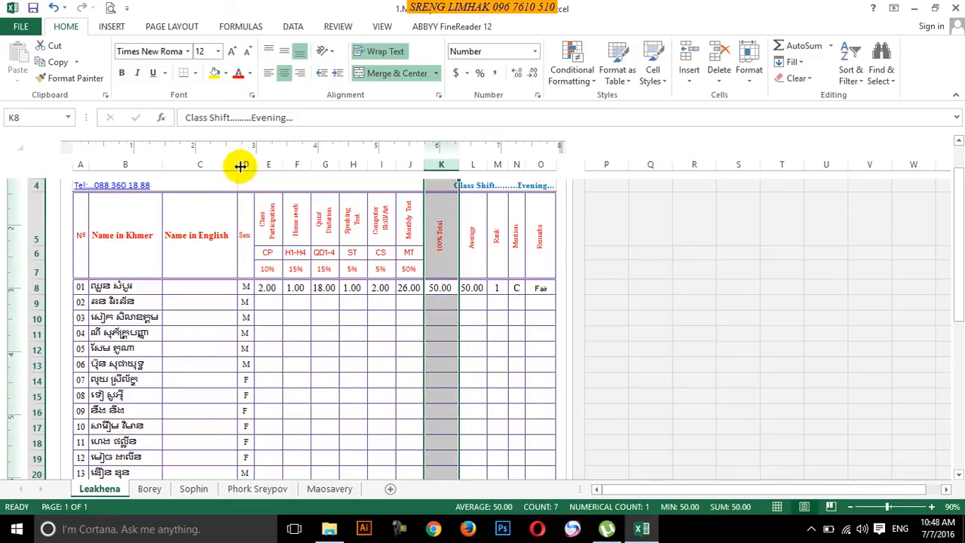
pyautogui.click(514, 287)
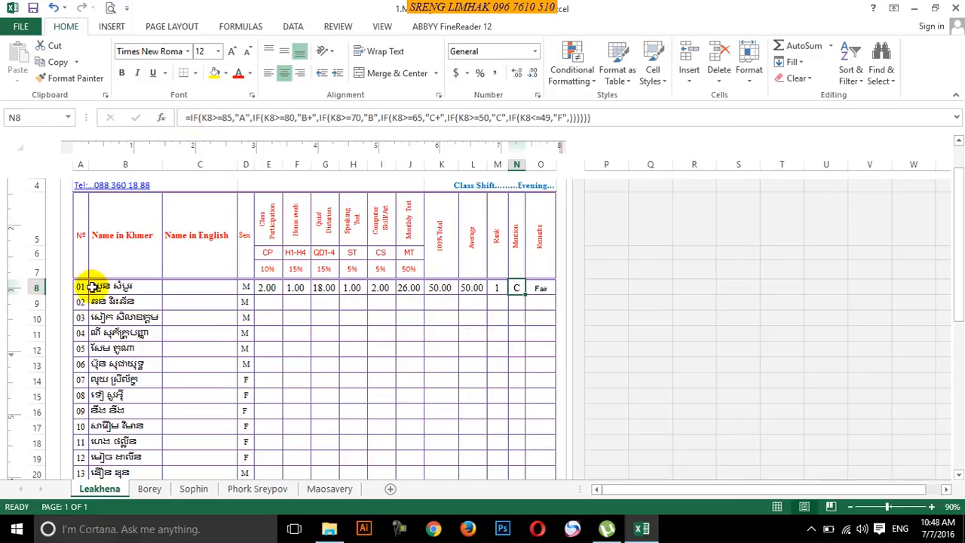
pyautogui.click(444, 163)
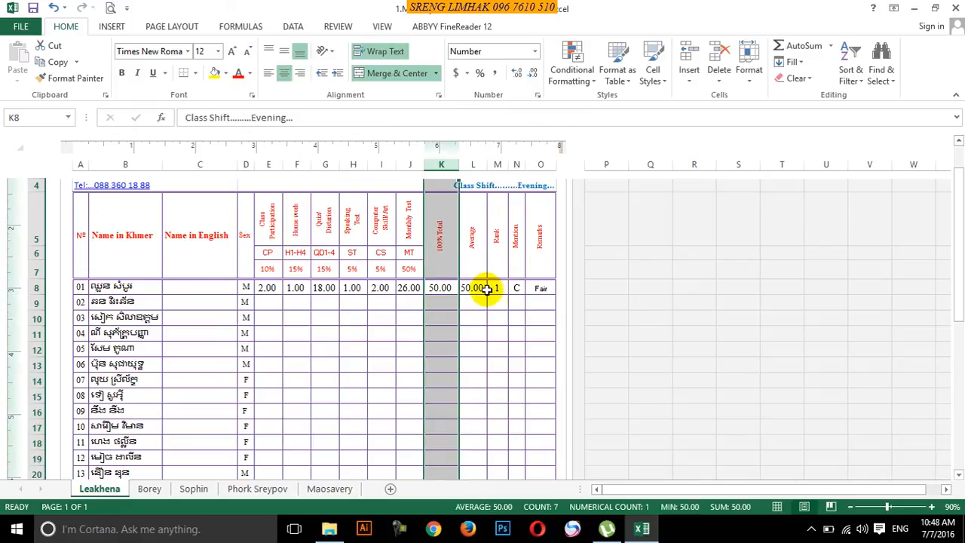
pyautogui.click(514, 287)
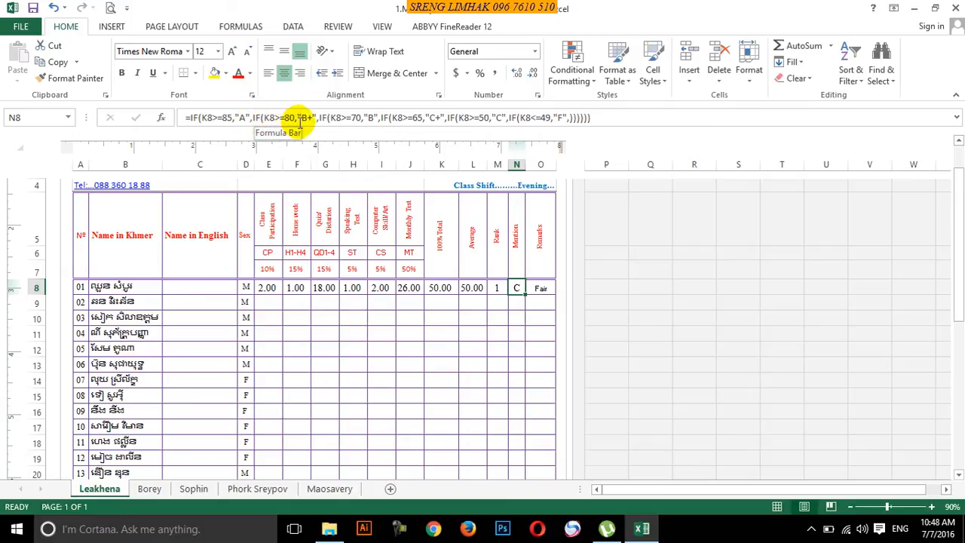
# Step: Review the grading legend in row 38 and the nested IF formula in Remarks cell O8
pyautogui.scroll(-13, 352, 206)
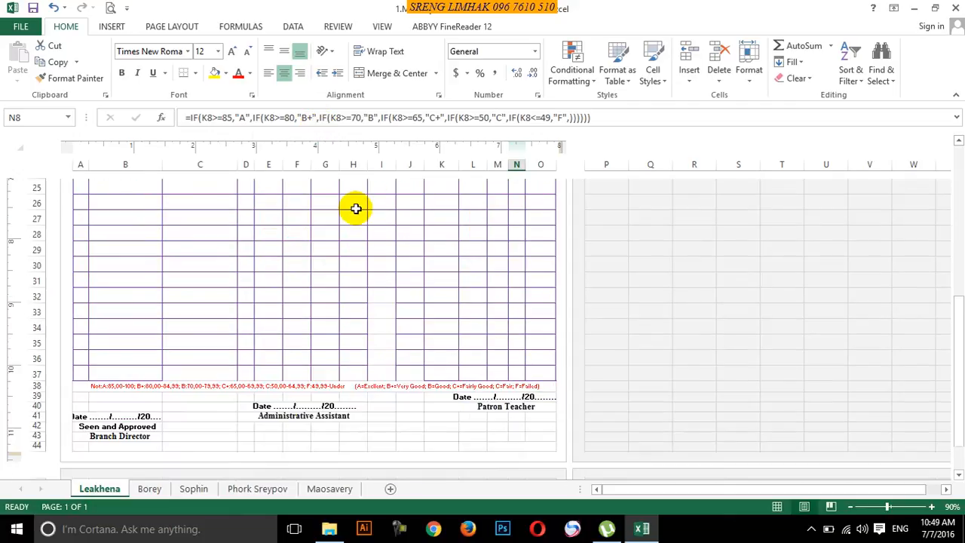
pyautogui.scroll(3, 324, 230)
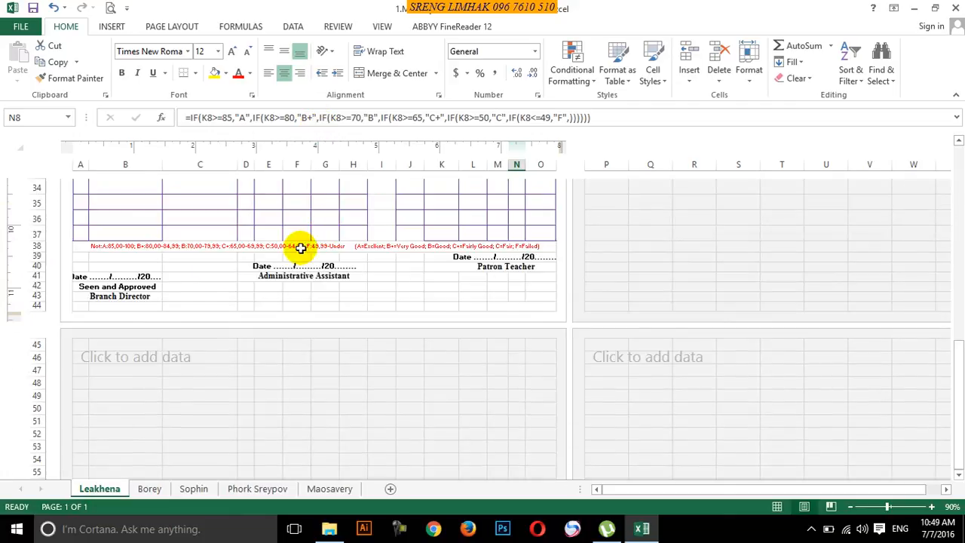
pyautogui.click(97, 245)
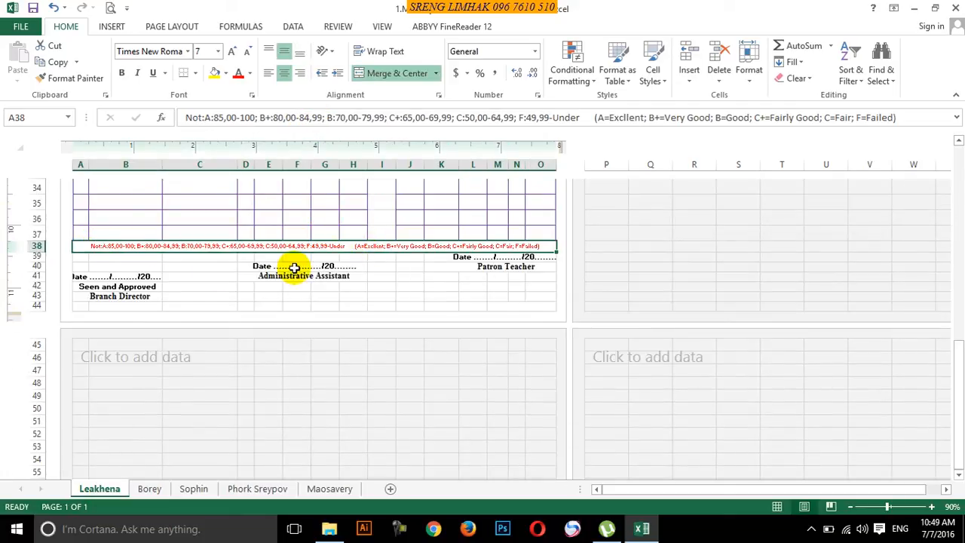
pyautogui.scroll(1, 423, 257)
pyautogui.scroll(1, 422, 257)
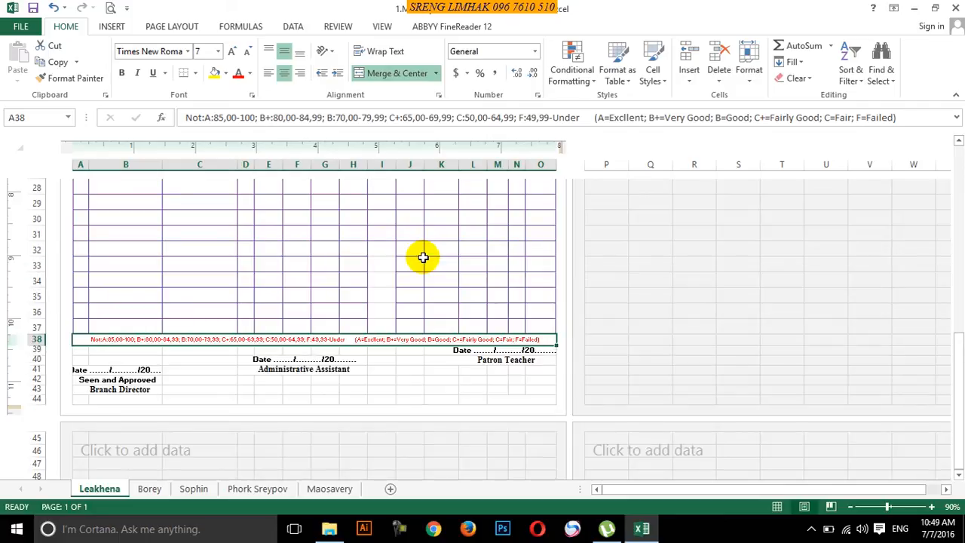
pyautogui.scroll(6, 409, 304)
pyautogui.scroll(3, 412, 304)
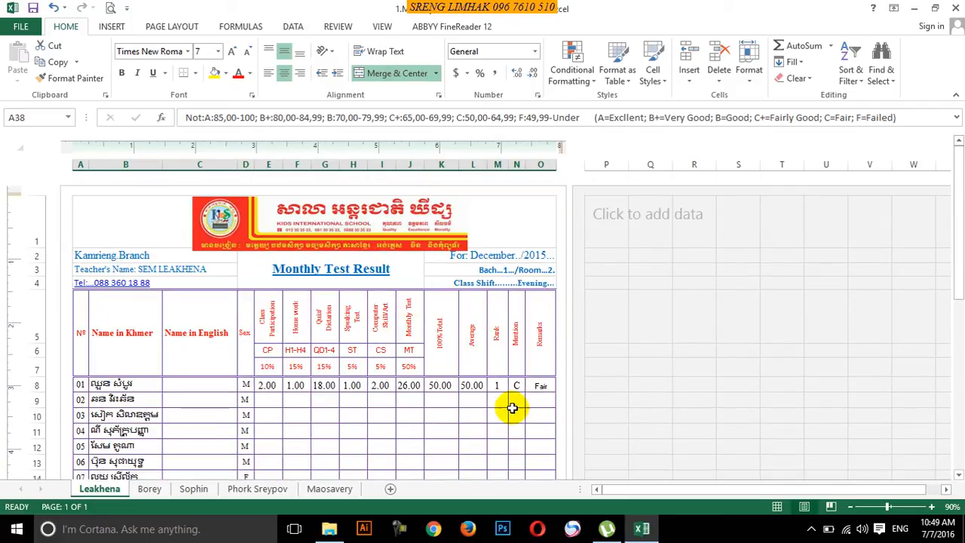
pyautogui.click(540, 385)
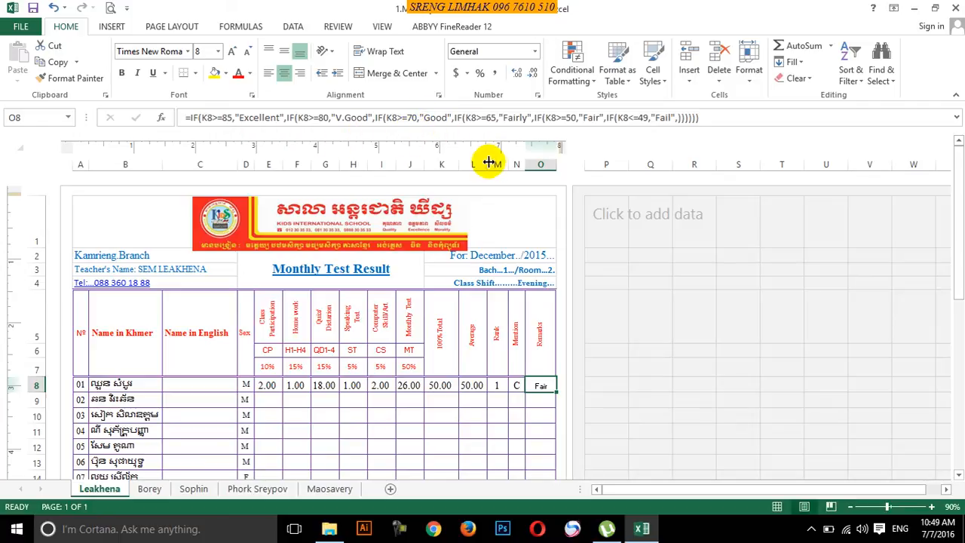
pyautogui.scroll(-4, 477, 296)
pyautogui.scroll(3, 474, 295)
# Step: Fill the first student's scores in E8:J8 down through row 19
pyautogui.click(363, 301)
pyautogui.click(474, 300)
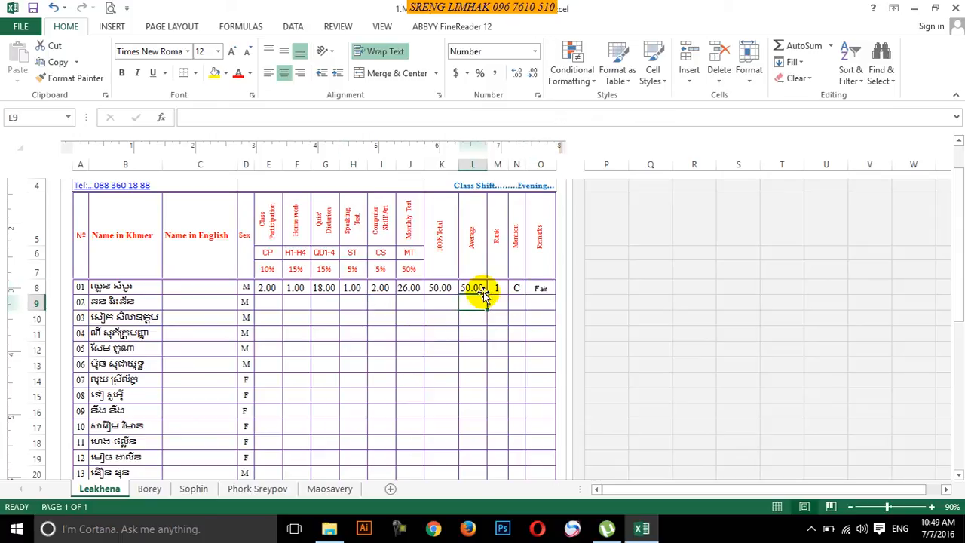
pyautogui.click(266, 292)
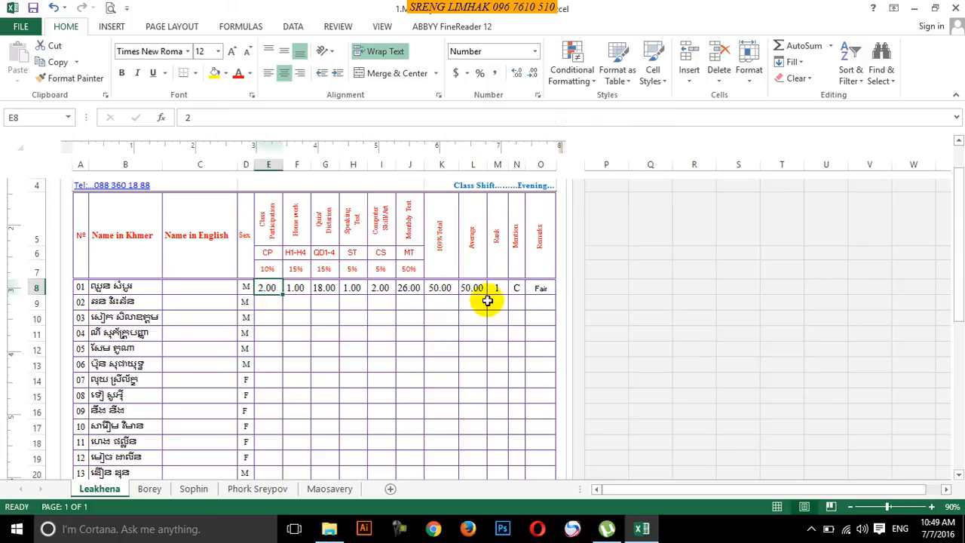
pyautogui.moveTo(271, 287); pyautogui.dragTo(428, 460)
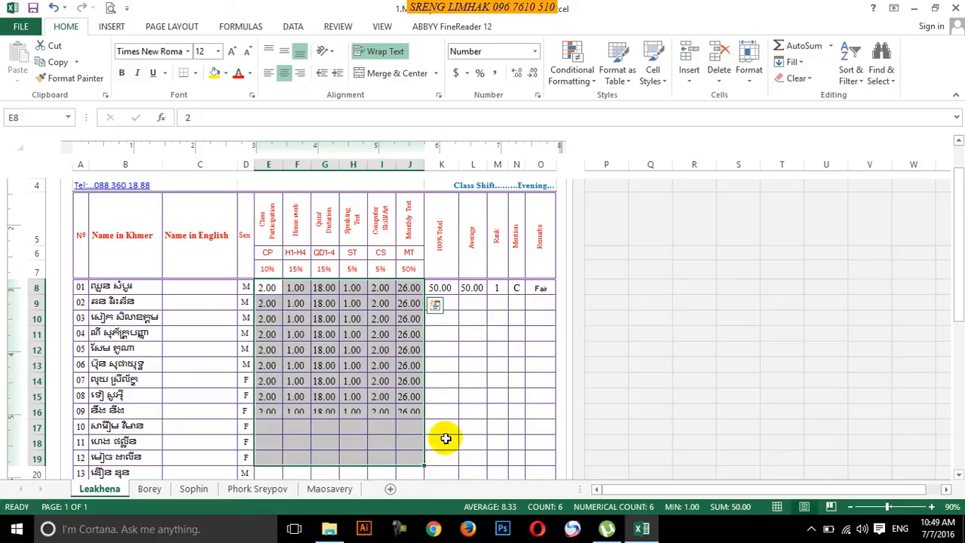
# Step: Set class participation to 9 in E10 and 0 in E12, and the quiz/dictation score in G12 to 6
pyautogui.click(268, 319)
pyautogui.write('9')
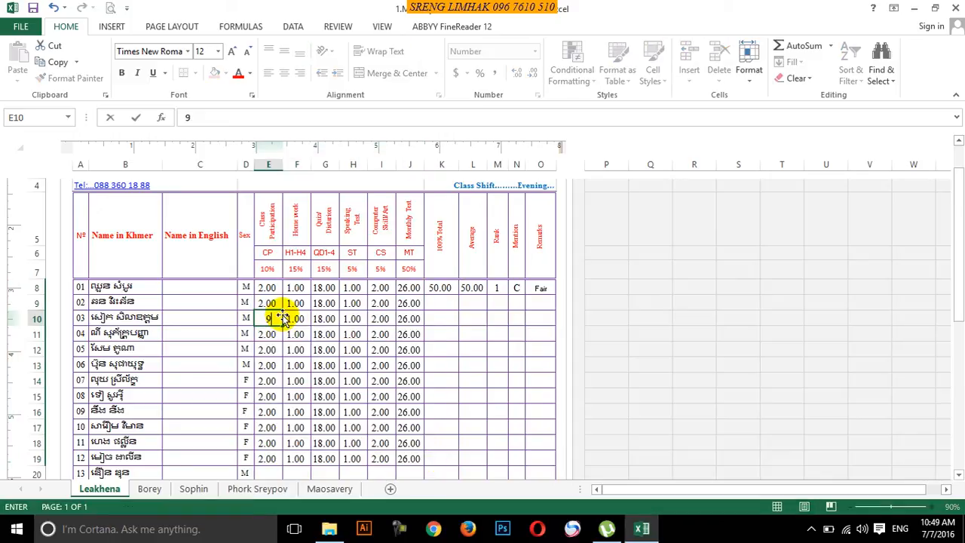
pyautogui.click(276, 350)
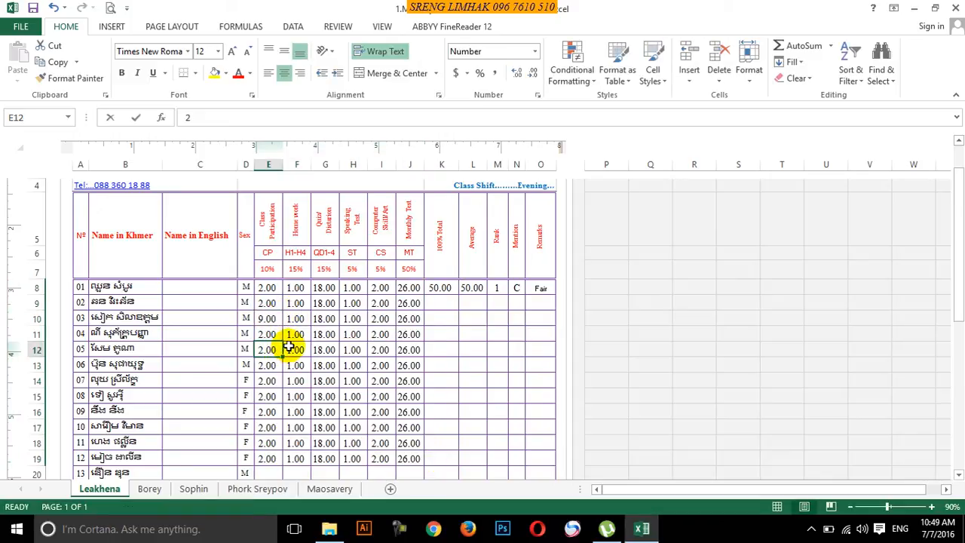
pyautogui.write('0')
pyautogui.click(324, 351)
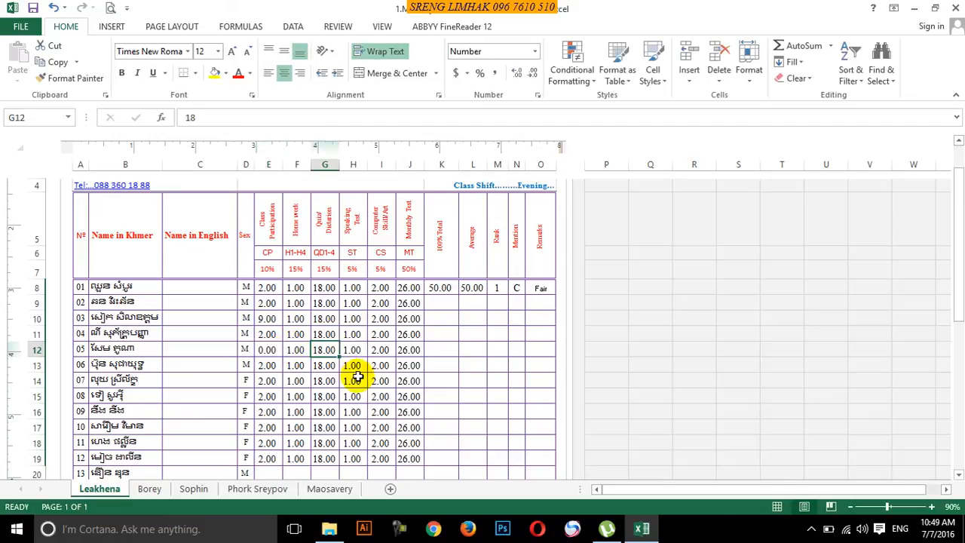
pyautogui.write('6')
pyautogui.click(324, 411)
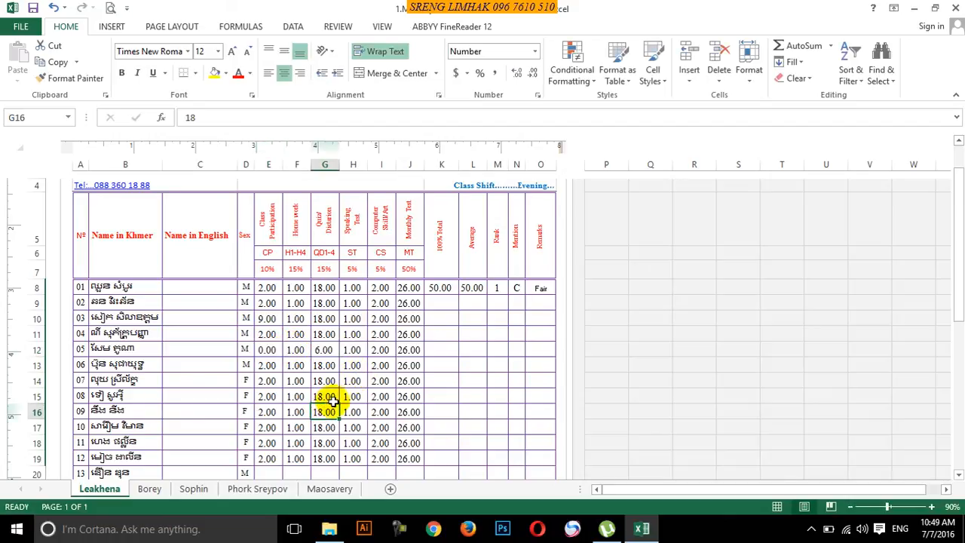
# Step: Set the quiz/dictation score in G16 to 9, class participation in E16 to 3, and homework in F17 to 9 and F19 to 8
pyautogui.write('9')
pyautogui.click(268, 412)
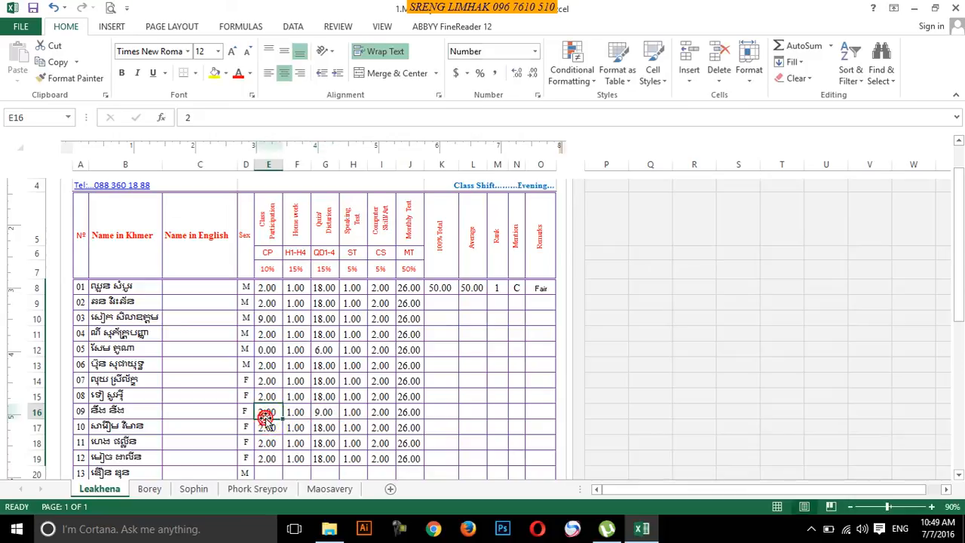
pyautogui.write('r')
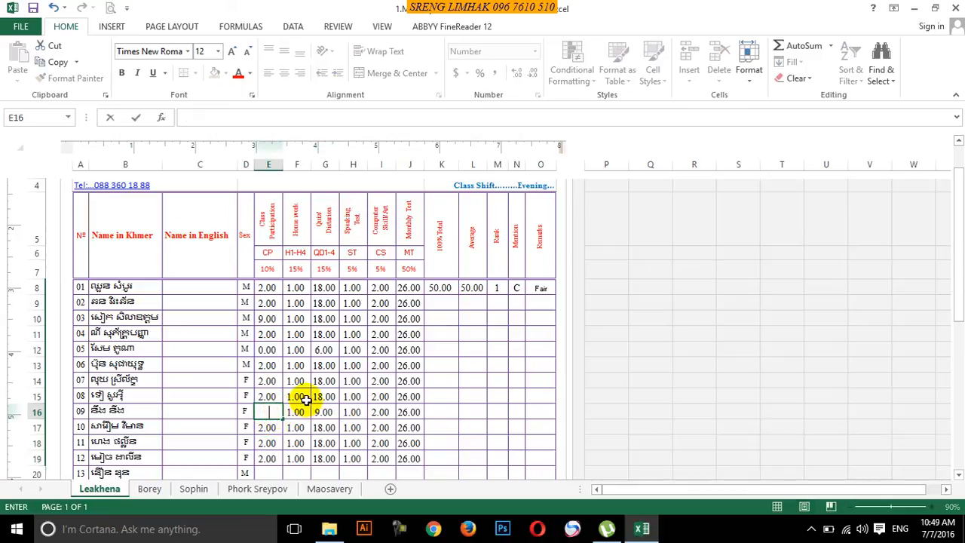
pyautogui.write('3')
pyautogui.click(293, 429)
pyautogui.write('9')
pyautogui.click(308, 459)
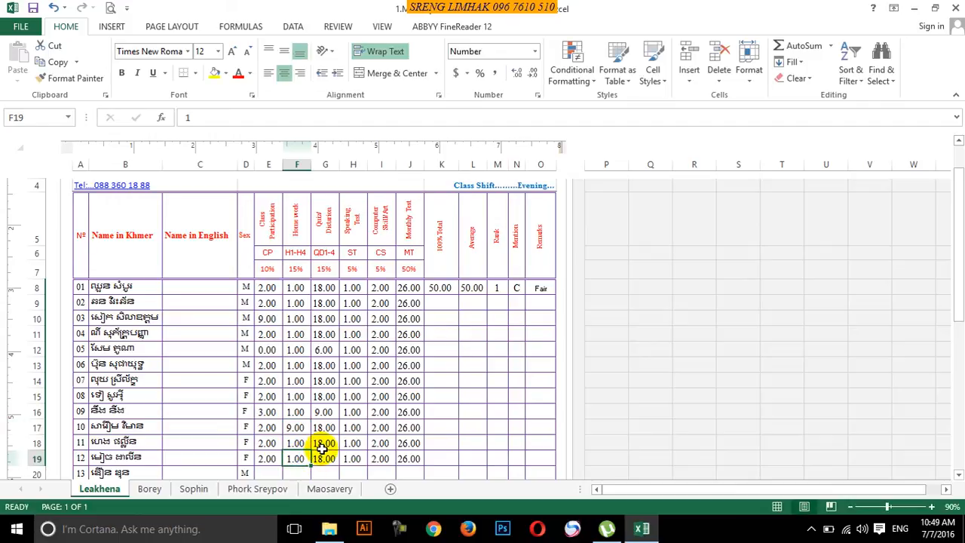
pyautogui.write('8')
# Step: Set the speaking test scores in H15 to 4 and H17 to 2, homework in F16 to 1, and quiz/dictation in G18 to 2
pyautogui.click(360, 397)
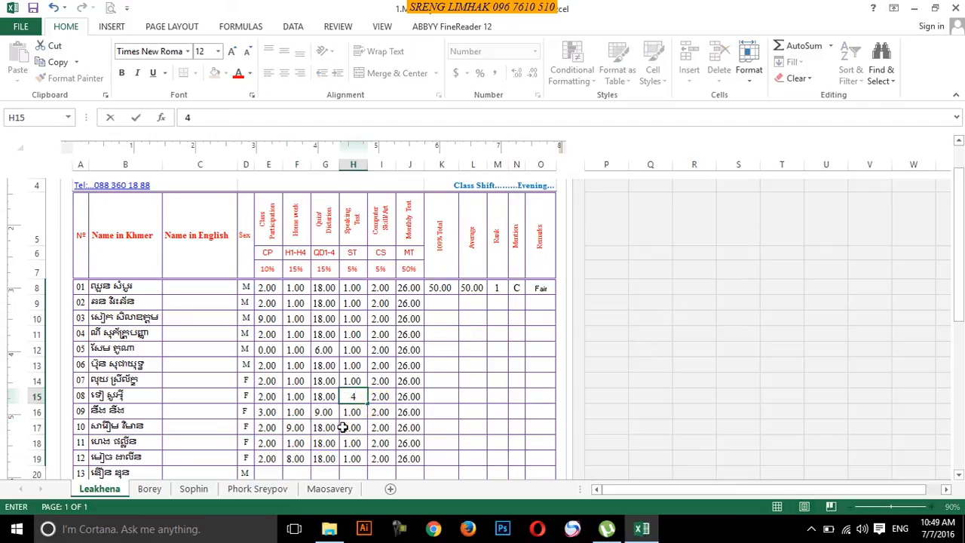
pyautogui.click(352, 427)
pyautogui.click(305, 411)
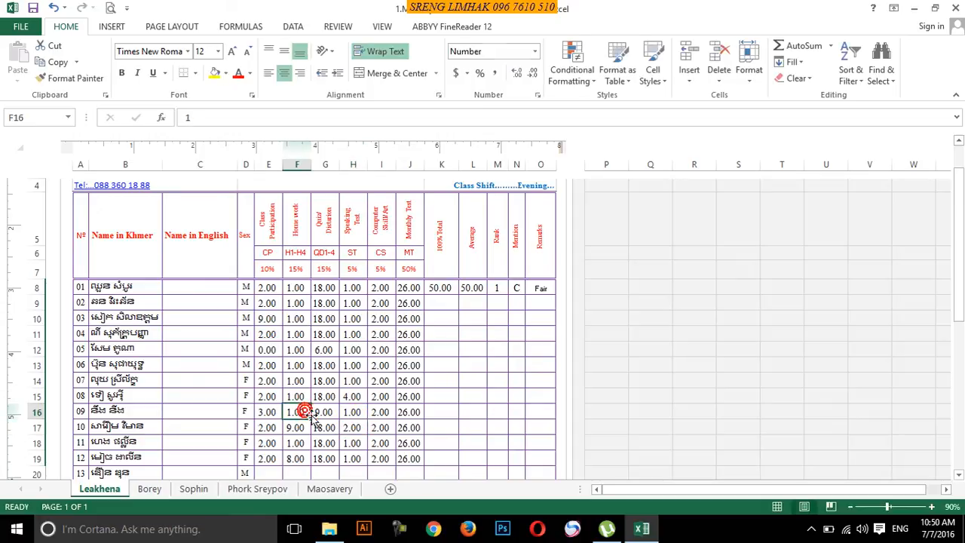
pyautogui.write('1')
pyautogui.click(324, 440)
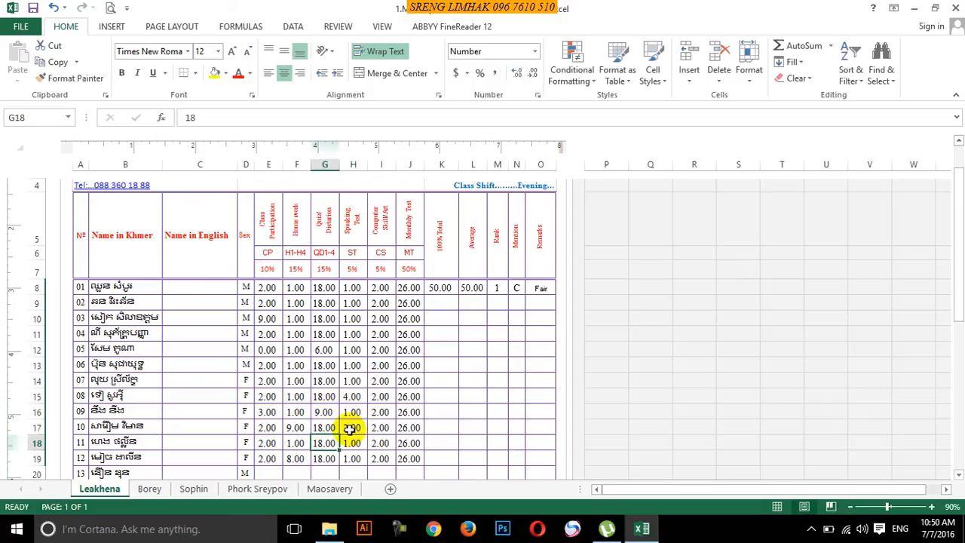
pyautogui.write('2')
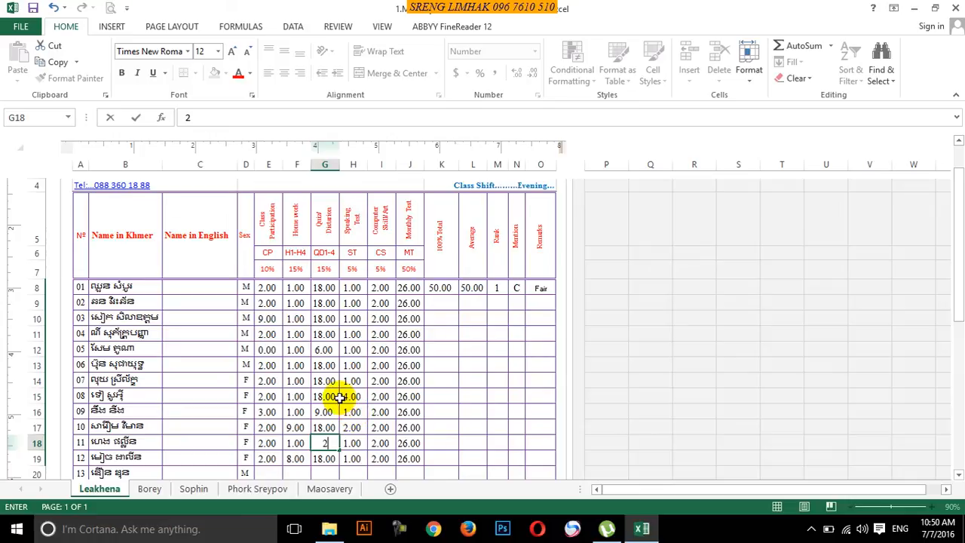
pyautogui.click(380, 366)
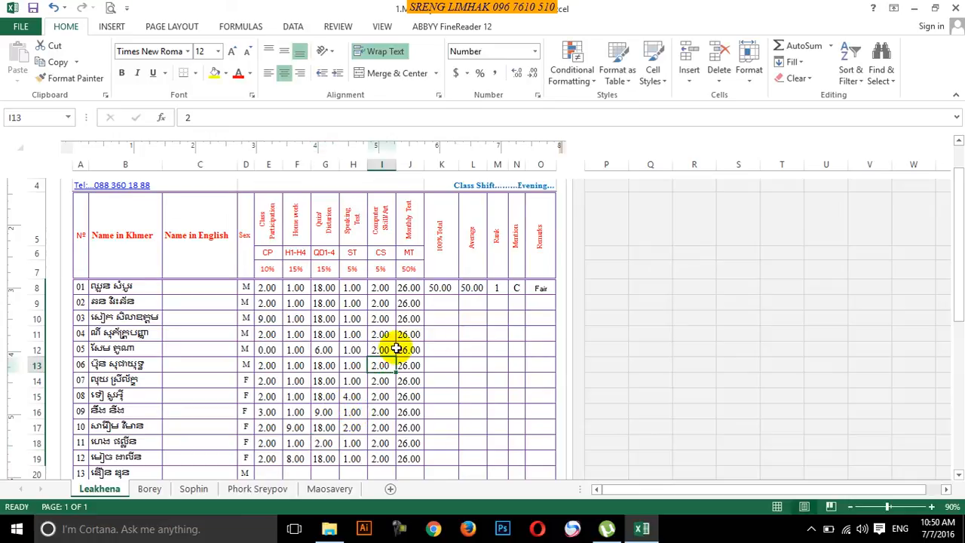
# Step: Fill the 100% Total formula =SUM(E8:J8) from K8 down through row 24
pyautogui.scroll(-3, 397, 348)
pyautogui.scroll(3, 397, 348)
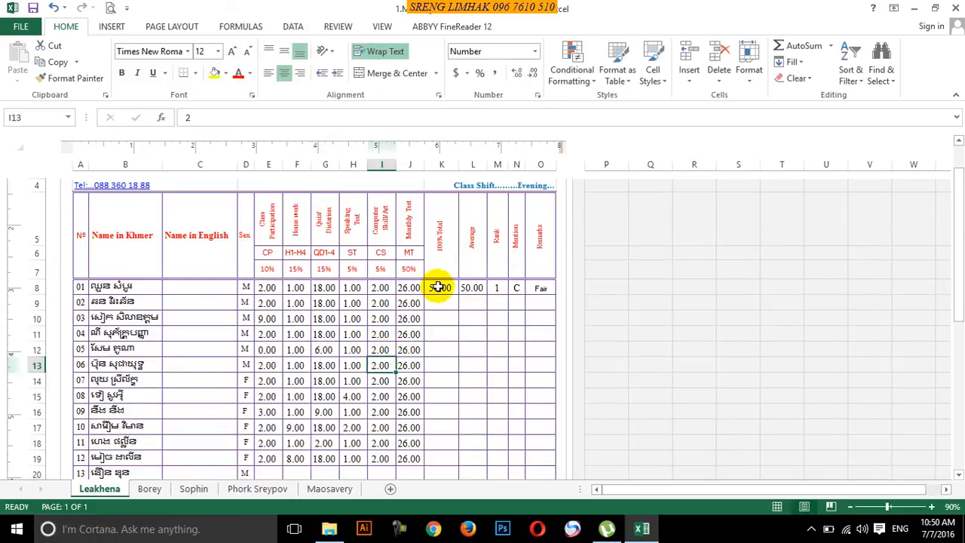
pyautogui.click(436, 285)
pyautogui.moveTo(458, 294); pyautogui.dragTo(450, 463)
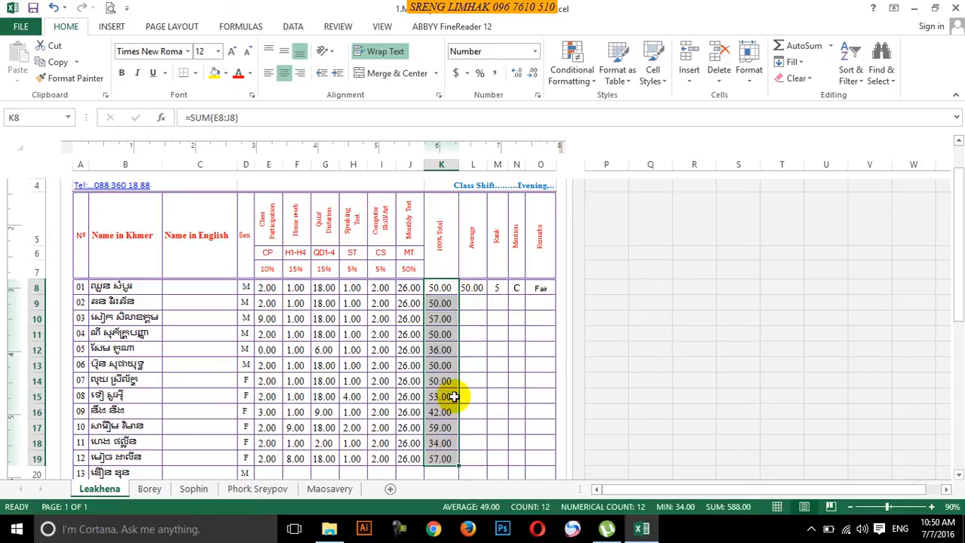
pyautogui.scroll(-4, 452, 396)
pyautogui.moveTo(457, 241); pyautogui.dragTo(452, 315)
pyautogui.scroll(2, 500, 299)
pyautogui.scroll(2, 499, 300)
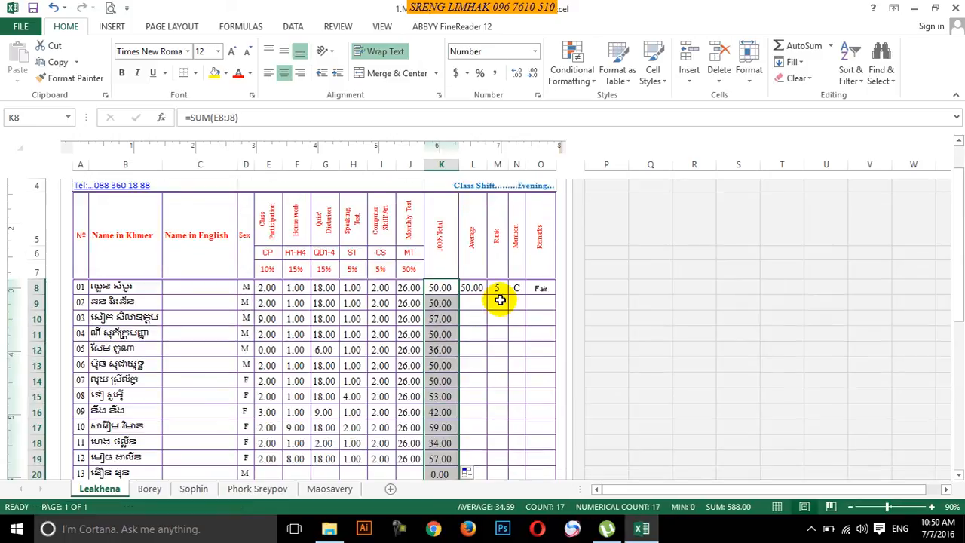
# Step: Fill the Average formula from L8 down through row 24
pyautogui.click(473, 288)
pyautogui.moveTo(484, 295); pyautogui.dragTo(470, 454)
pyautogui.click(469, 388)
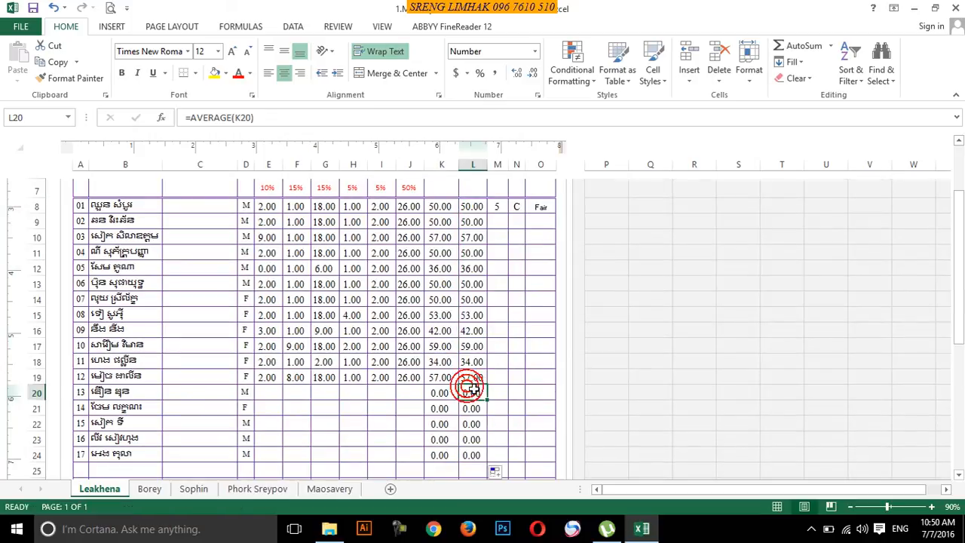
# Step: Fill the total, average, rank, mention and remarks formulas in K8:O8 together down through row 24
pyautogui.scroll(2, 470, 387)
pyautogui.scroll(-1, 471, 385)
pyautogui.scroll(-1, 471, 380)
pyautogui.scroll(2, 471, 378)
pyautogui.moveTo(438, 287); pyautogui.dragTo(532, 459)
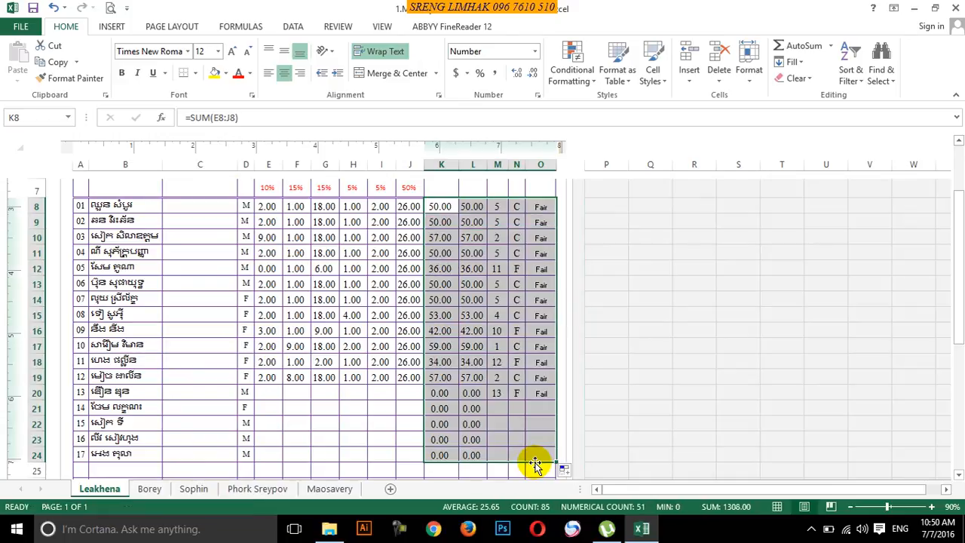
# Step: Review the filled result columns for all students and examine the RANK formula in M17
pyautogui.click(471, 362)
pyautogui.scroll(3, 337, 335)
pyautogui.scroll(-2, 337, 335)
pyautogui.scroll(1, 337, 336)
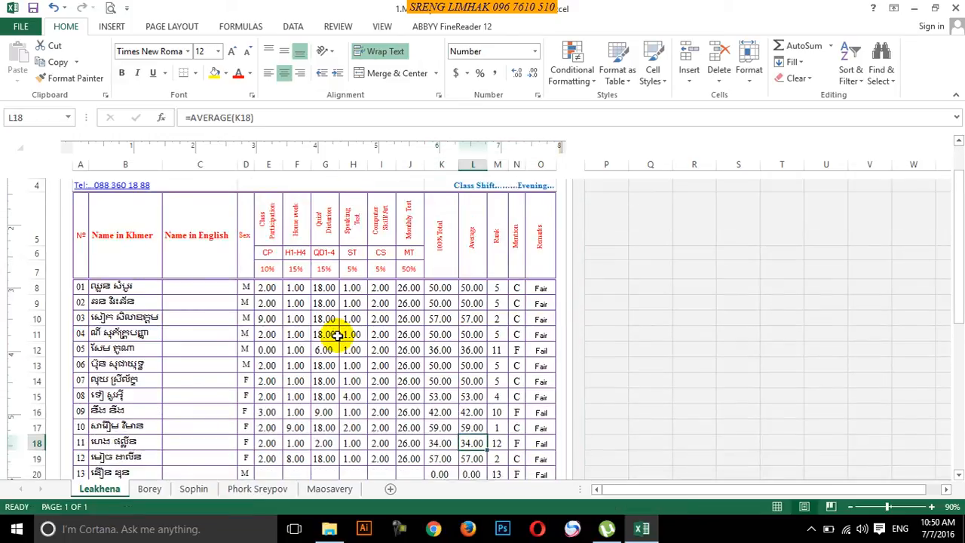
pyautogui.scroll(-3, 337, 336)
pyautogui.scroll(2, 452, 324)
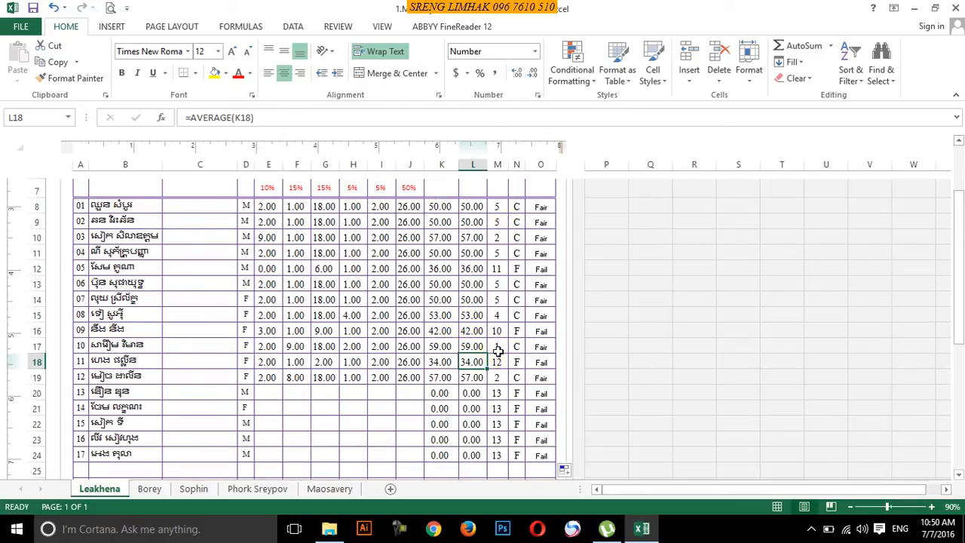
pyautogui.click(498, 348)
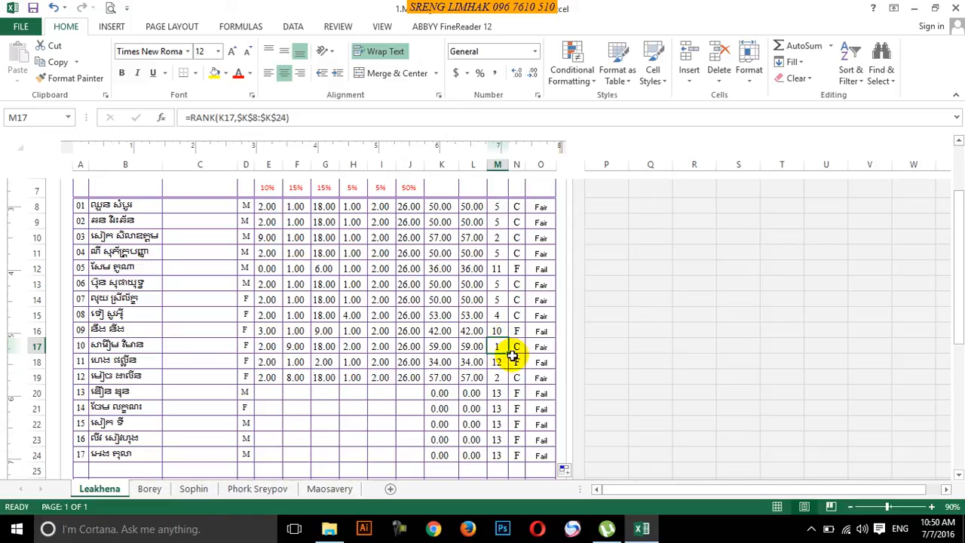
pyautogui.scroll(3, 502, 364)
pyautogui.scroll(-3, 510, 351)
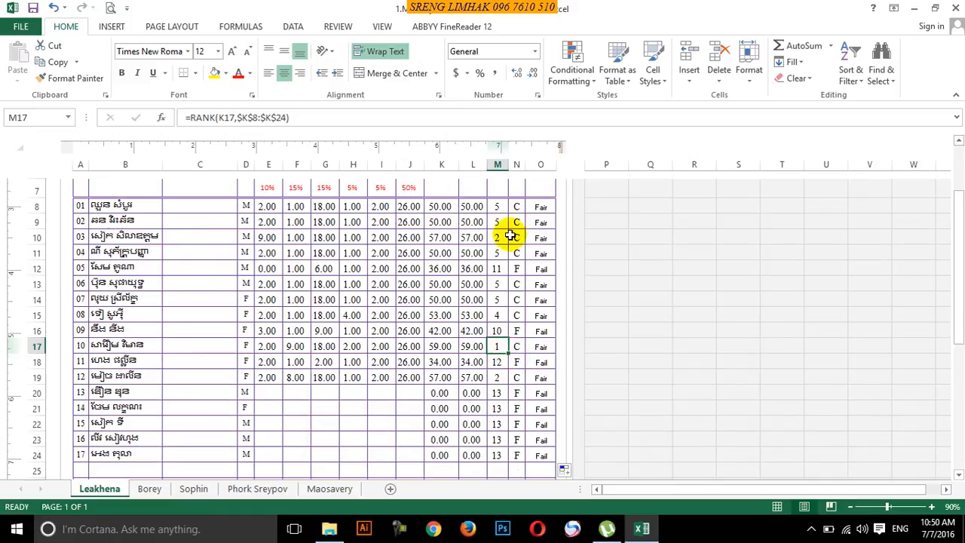
# Step: Open the Sort dialog for the entire student rows 8 through 24, treating the data as having no headers
pyautogui.click(33, 204)
pyautogui.moveTo(36, 205); pyautogui.dragTo(35, 456)
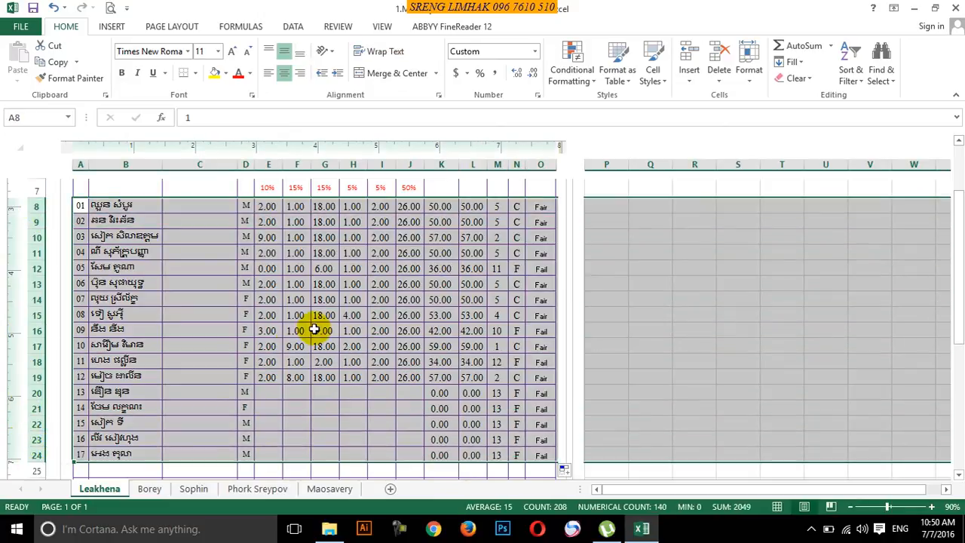
pyautogui.click(293, 28)
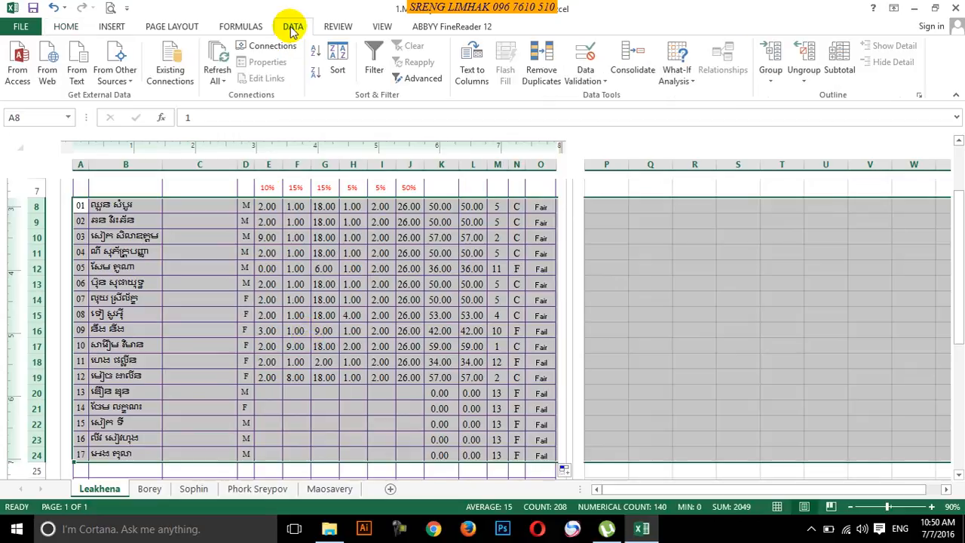
pyautogui.click(337, 57)
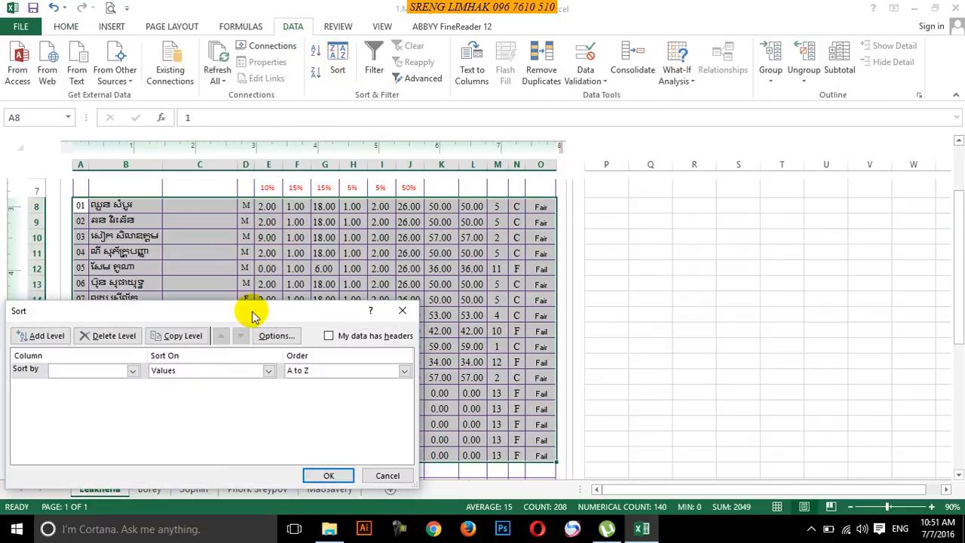
pyautogui.moveTo(260, 318); pyautogui.dragTo(725, 169)
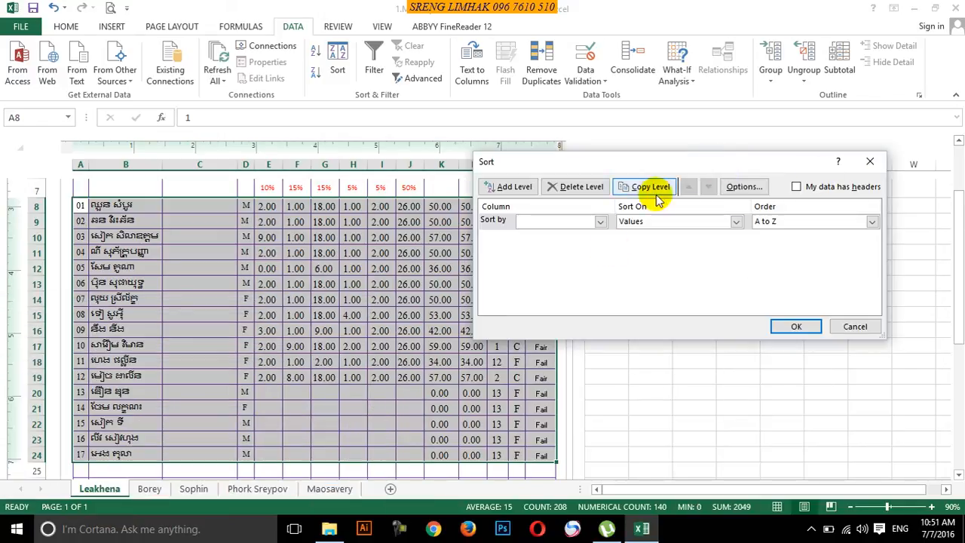
pyautogui.click(798, 188)
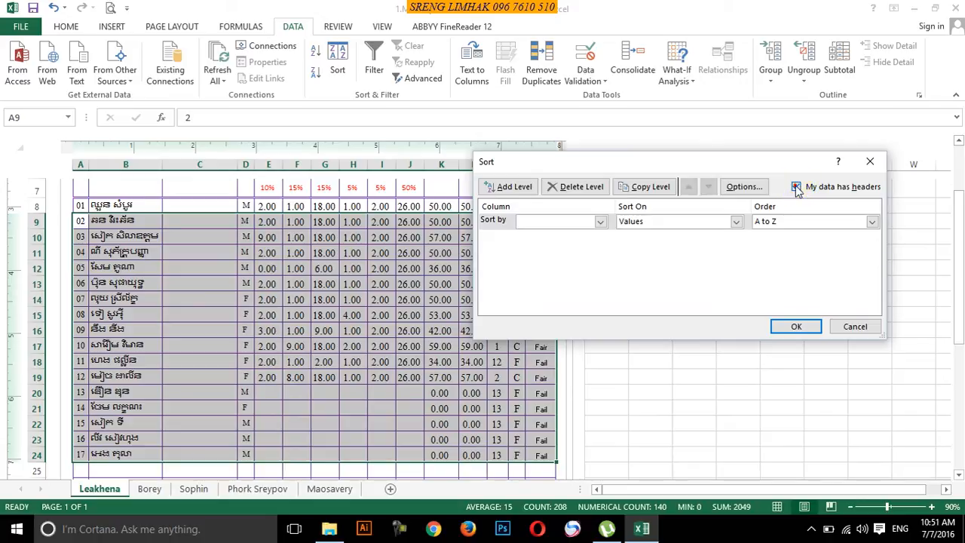
pyautogui.click(796, 188)
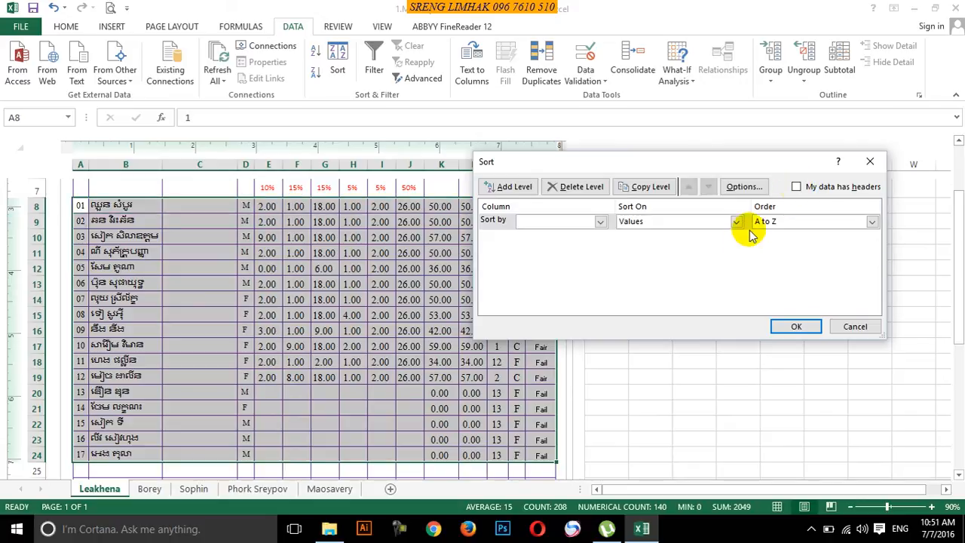
pyautogui.moveTo(756, 166); pyautogui.dragTo(347, 106)
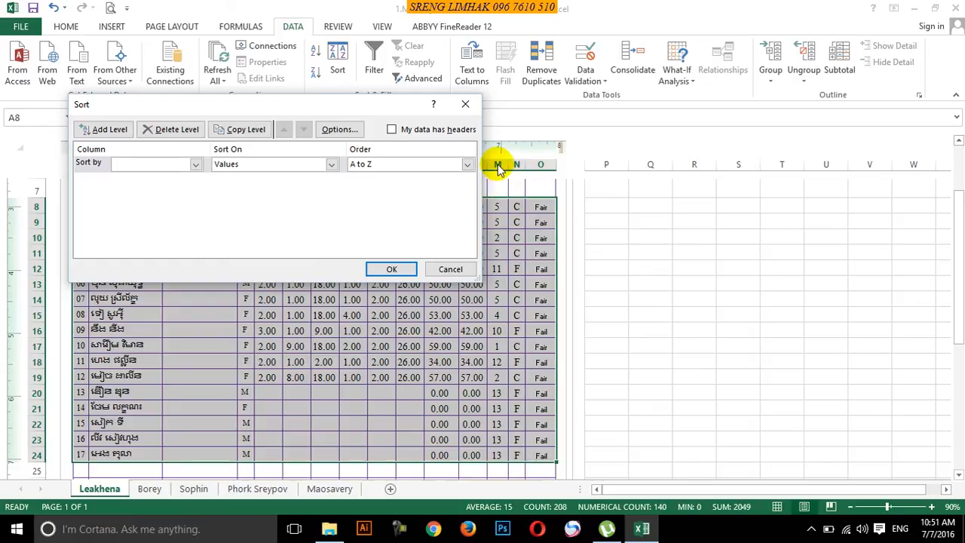
# Step: Sort the selected student rows by the values of Column M, the rank, from smallest to largest
pyautogui.click(195, 166)
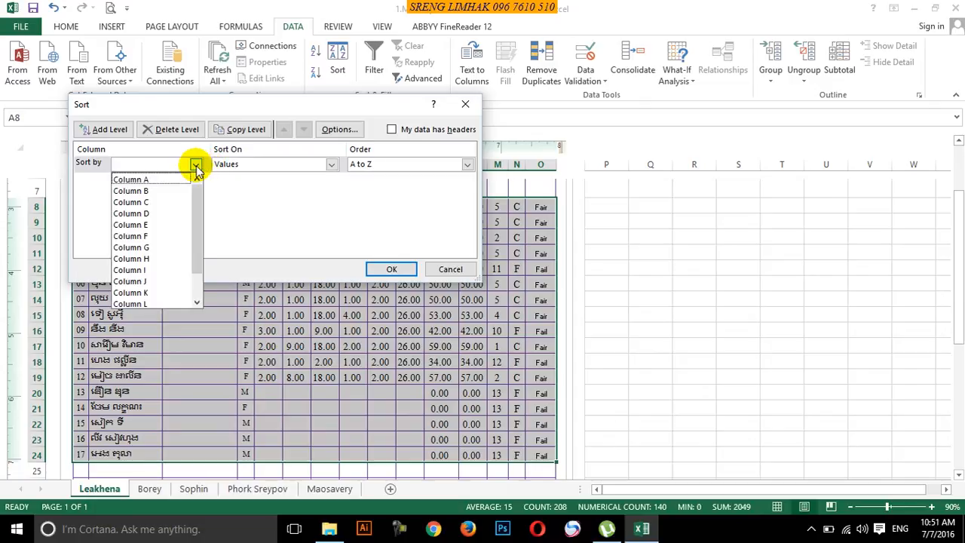
pyautogui.scroll(-1, 195, 241)
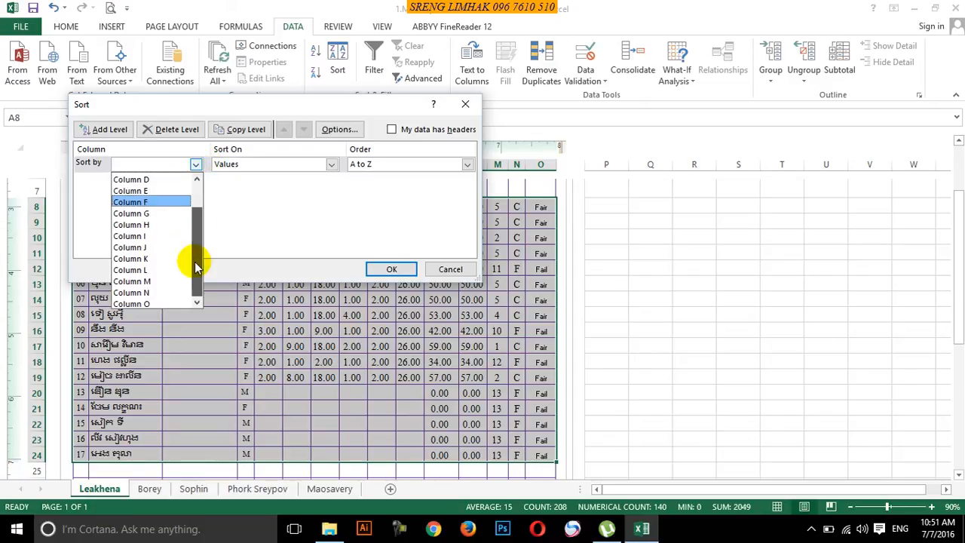
pyautogui.click(148, 281)
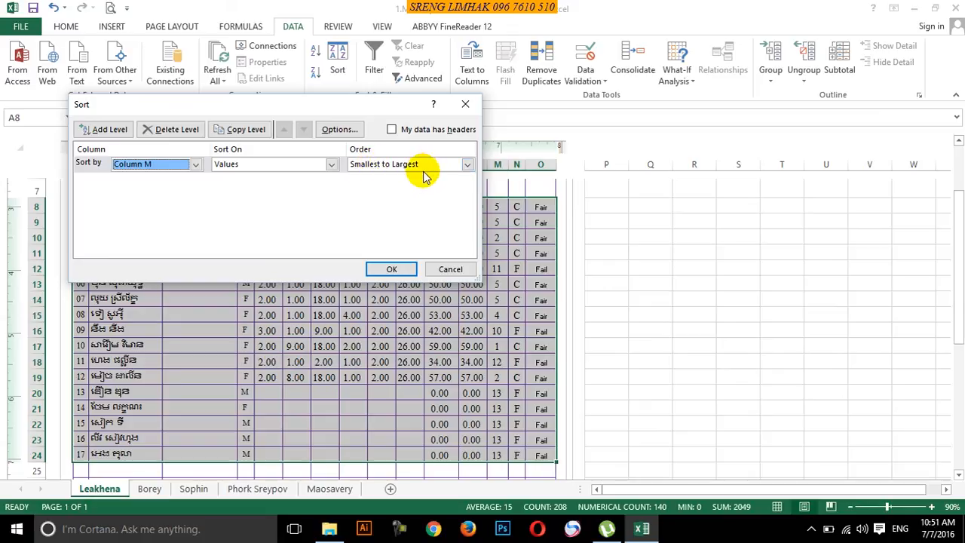
pyautogui.click(380, 262)
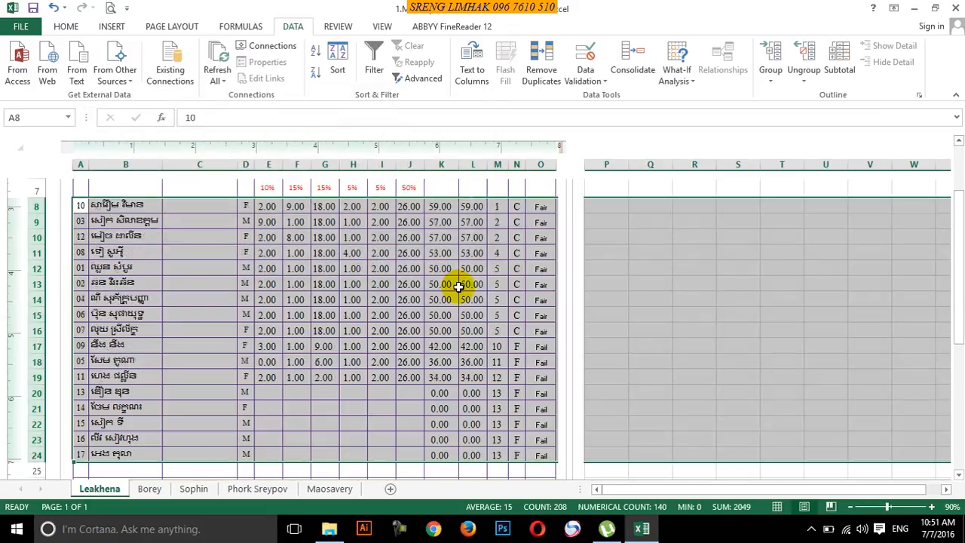
# Step: Review the sorted ranks in column M, the speaking score in H11 and the nested IF formula in Remarks cell O8
pyautogui.click(494, 221)
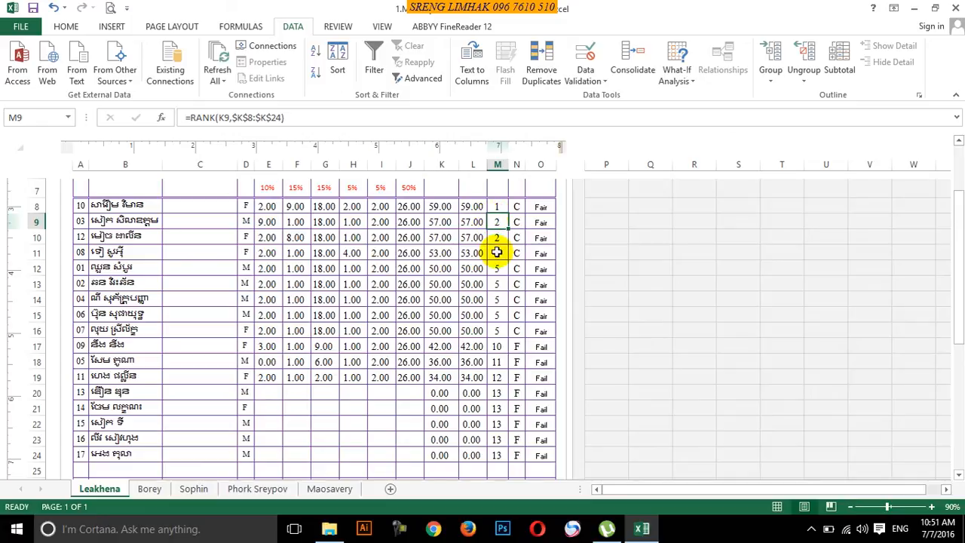
pyautogui.click(496, 209)
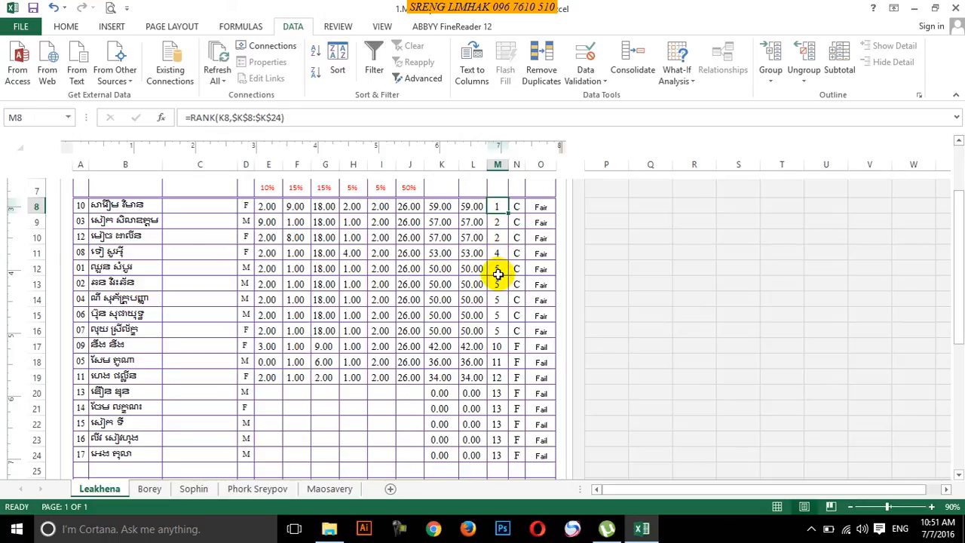
pyautogui.click(499, 267)
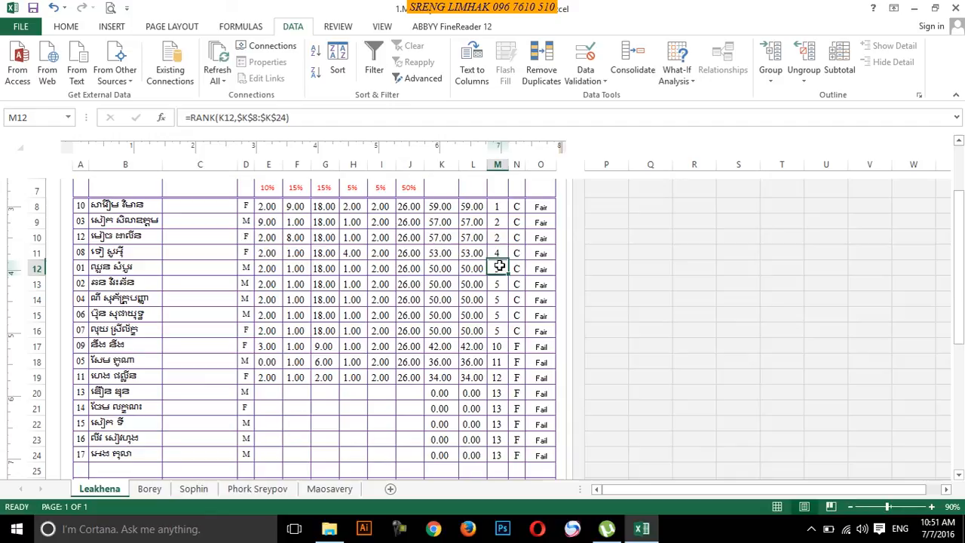
pyautogui.click(352, 253)
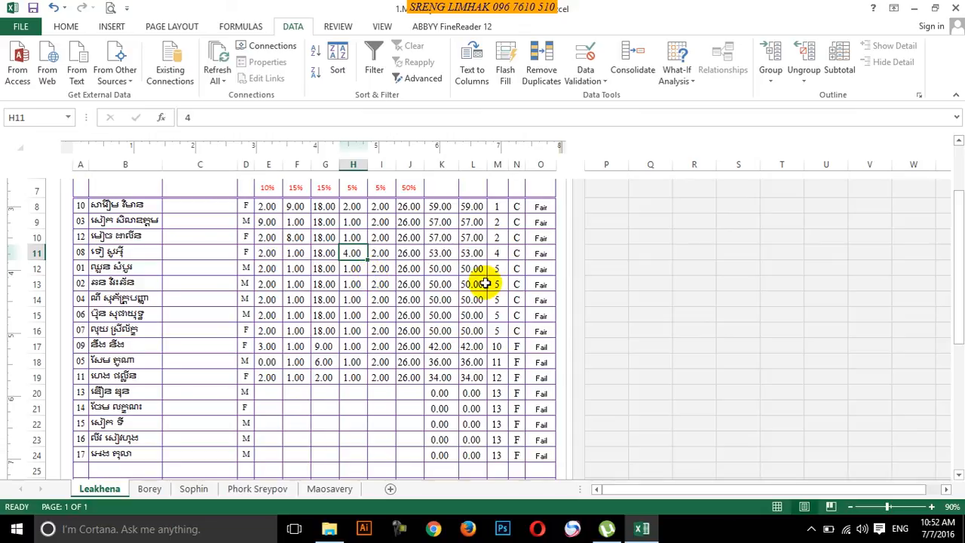
pyautogui.scroll(2, 485, 283)
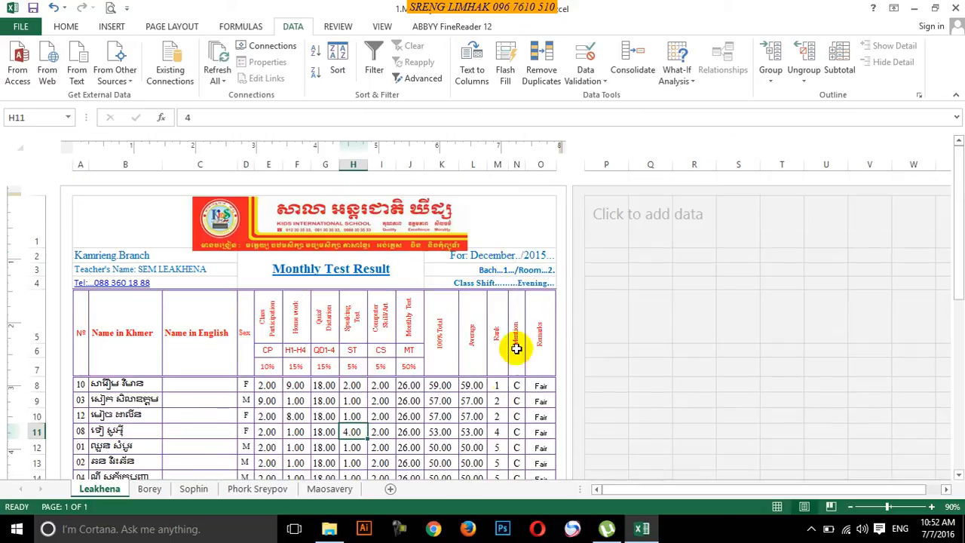
pyautogui.click(545, 384)
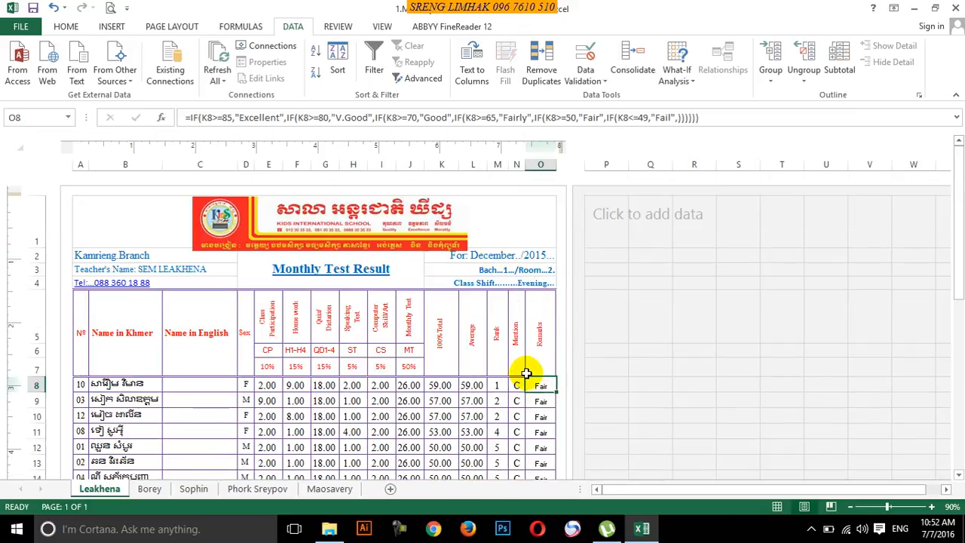
pyautogui.scroll(-2, 411, 334)
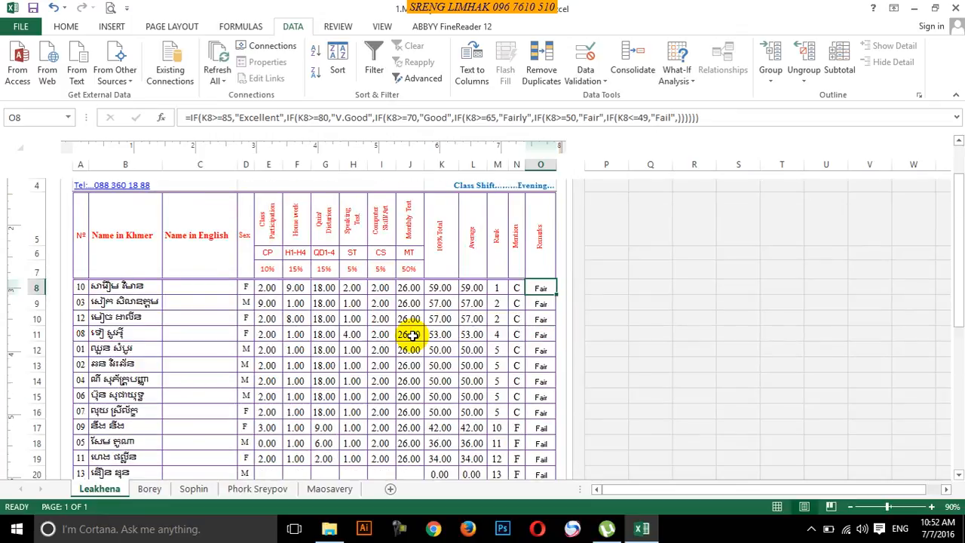
# Step: Examine the Mention formula in N8 and the rank formulas in M8 and M10, and review the ranked student rows
pyautogui.click(516, 288)
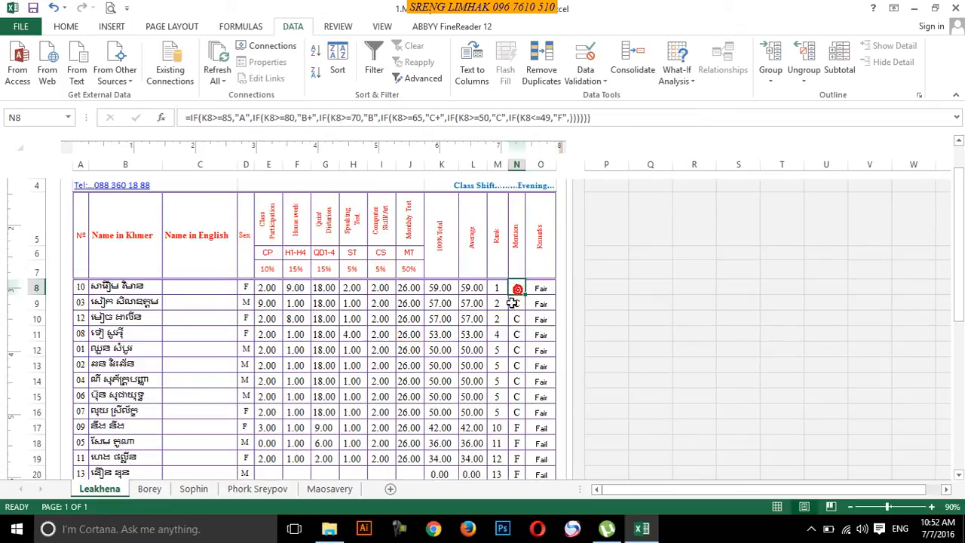
pyautogui.click(499, 288)
pyautogui.click(503, 320)
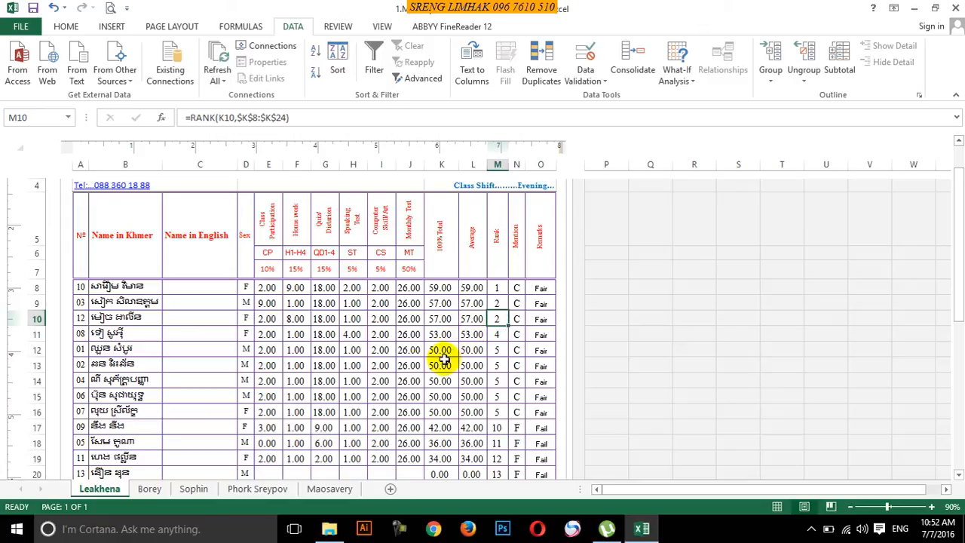
pyautogui.scroll(2, 418, 342)
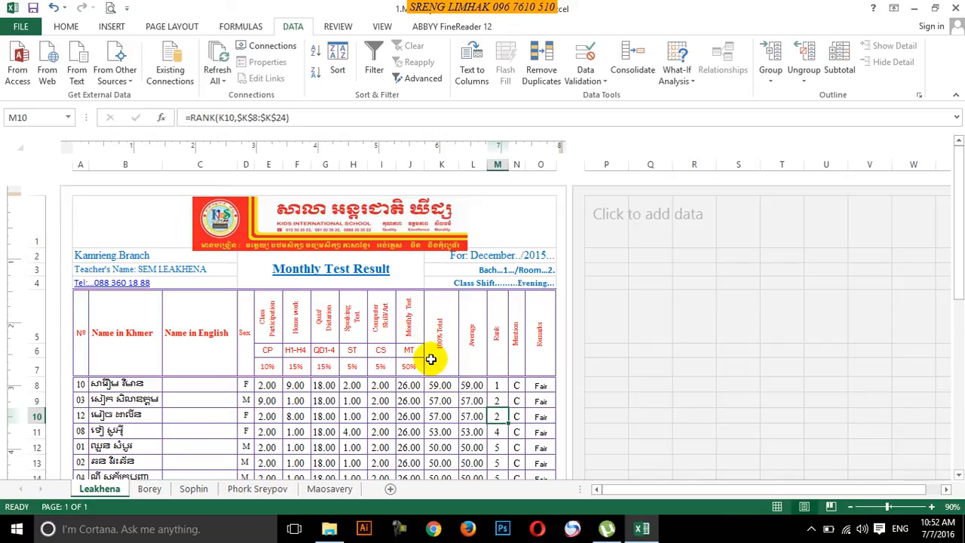
pyautogui.scroll(-3, 400, 360)
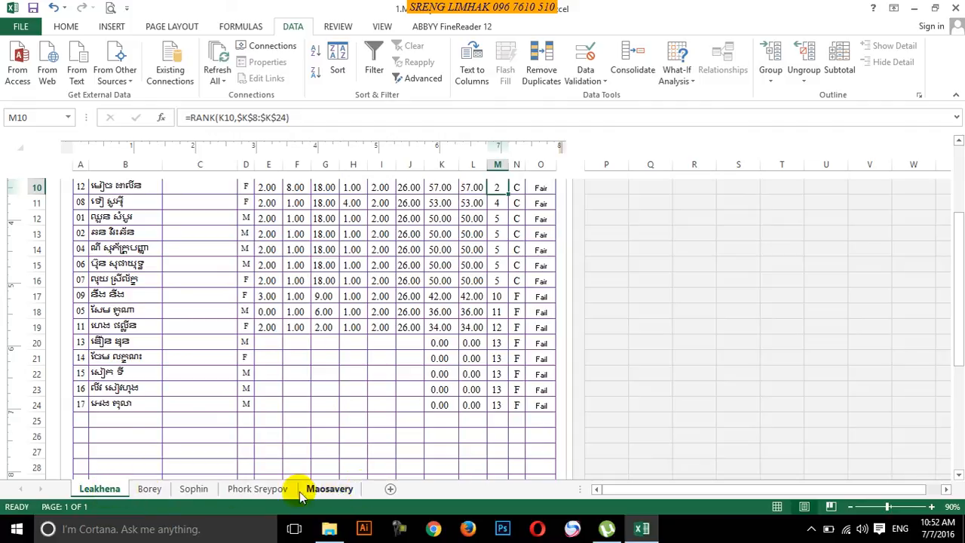
pyautogui.scroll(-3, 265, 354)
pyautogui.scroll(3, 265, 354)
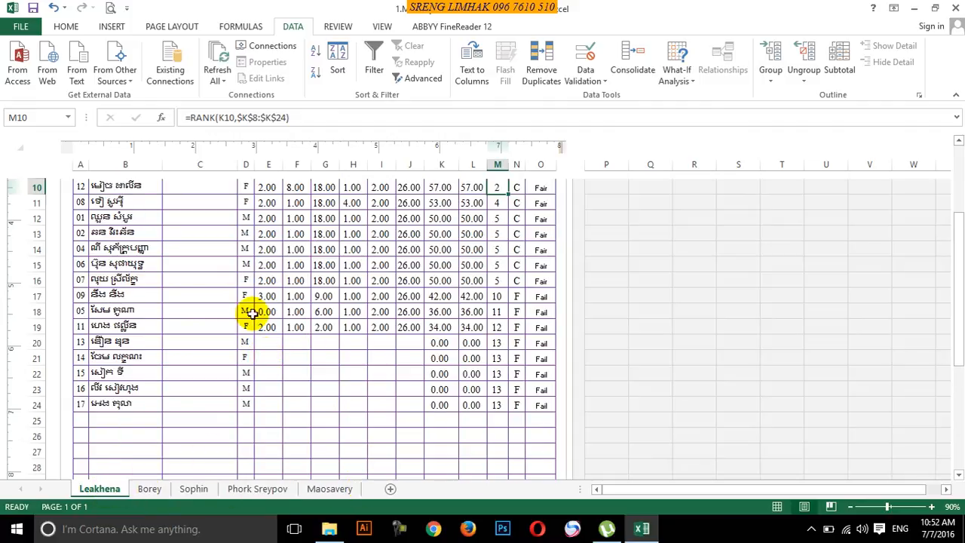
pyautogui.scroll(1, 246, 347)
# Step: Switch to the second teacher's worksheet and narrow Column C slightly so the Remarks column fits on the first page
pyautogui.click(149, 490)
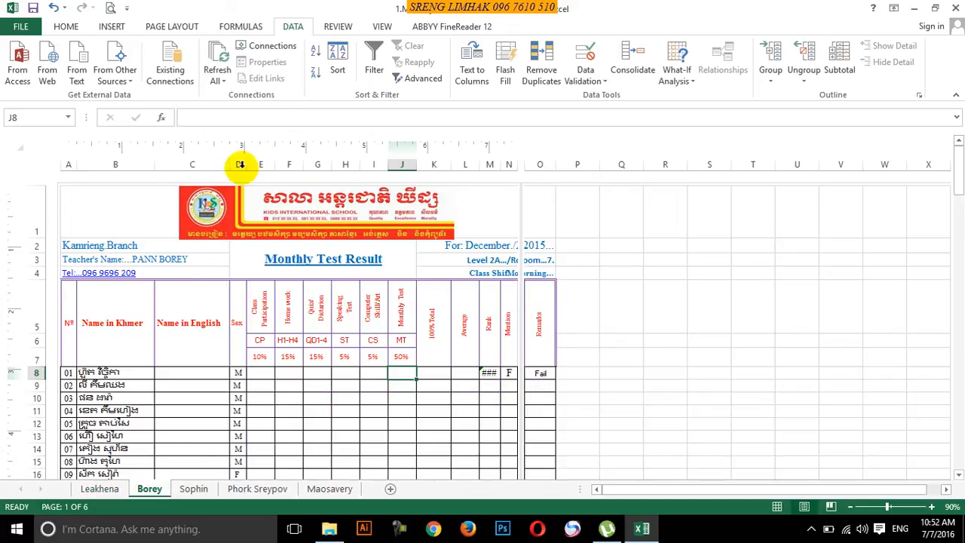
pyautogui.moveTo(232, 165)
pyautogui.mouseDown()
pyautogui.moveTo(222, 169)
pyautogui.moveTo(231, 162)
pyautogui.mouseUp()
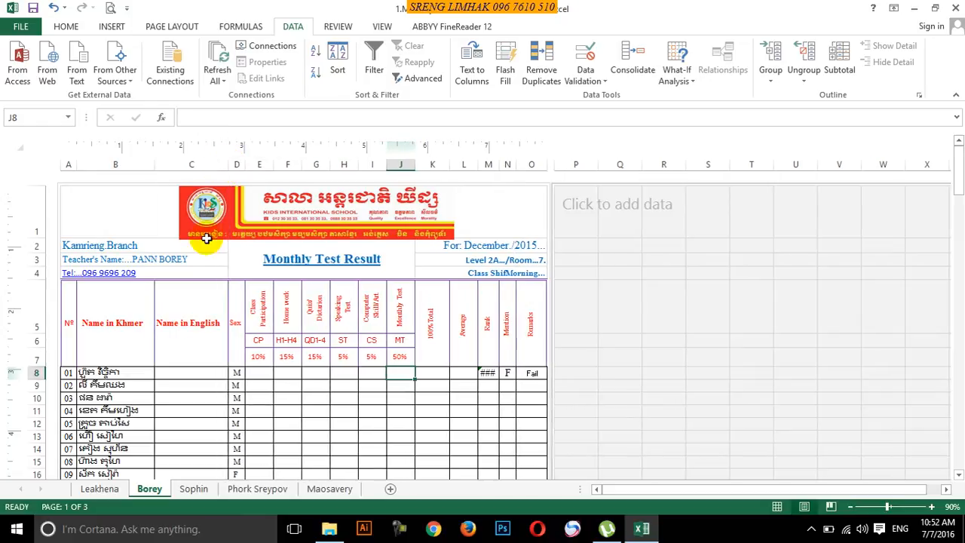
# Step: Review the three monthly test result tables on this sheet, covering the class groups down to row 140
pyautogui.scroll(-11, 476, 440)
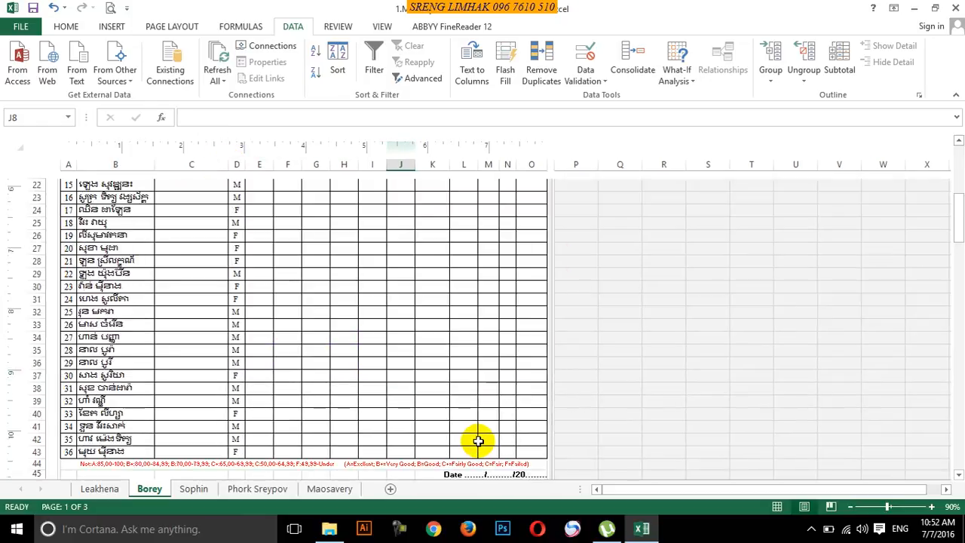
pyautogui.scroll(-3, 476, 445)
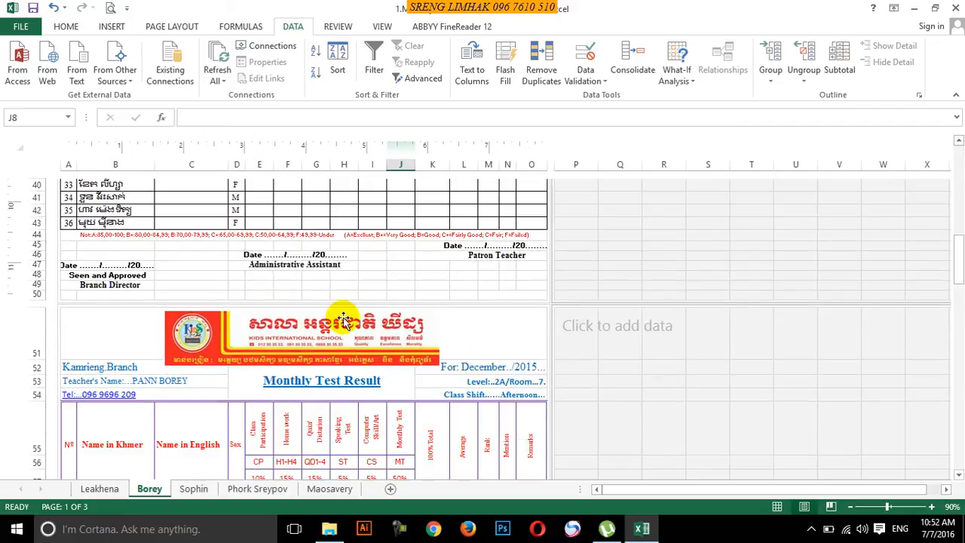
pyautogui.scroll(-5, 238, 377)
pyautogui.scroll(-15, 235, 377)
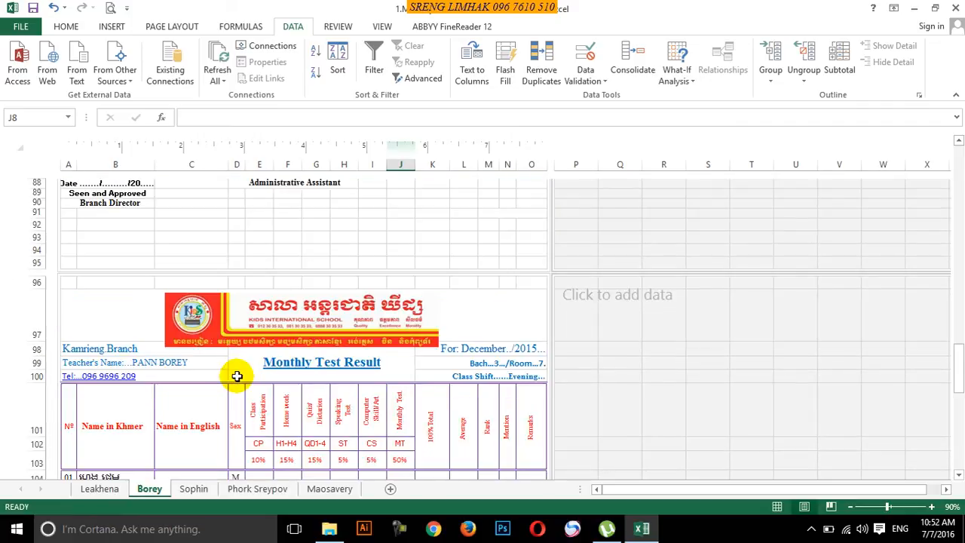
pyautogui.scroll(-8, 245, 375)
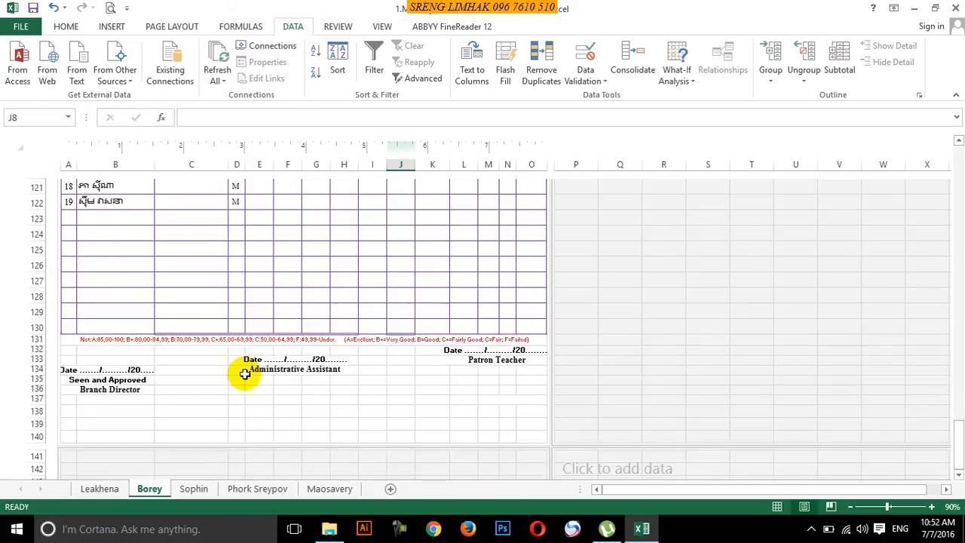
pyautogui.scroll(14, 244, 373)
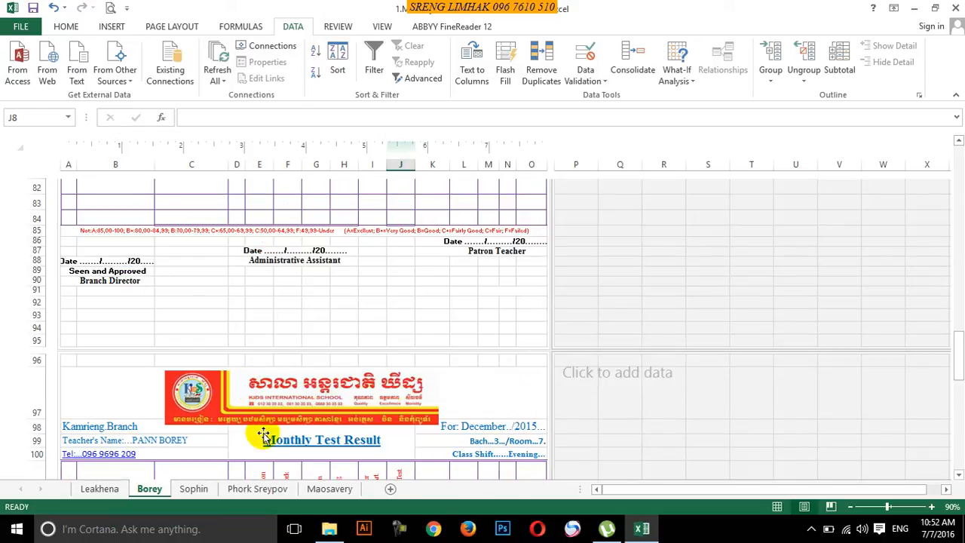
pyautogui.click(256, 380)
pyautogui.click(193, 355)
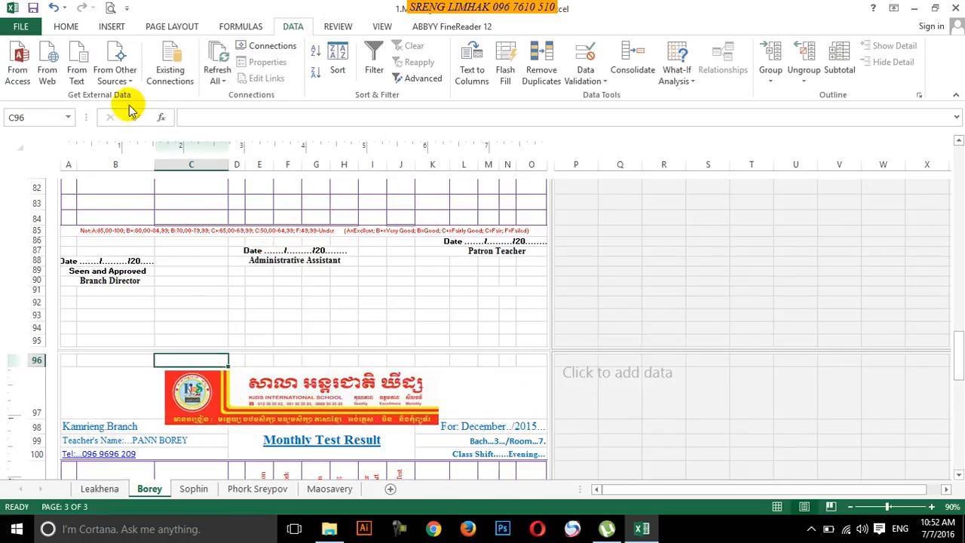
# Step: Save the workbook, check the sheet in print preview and return to the worksheet
pyautogui.click(33, 9)
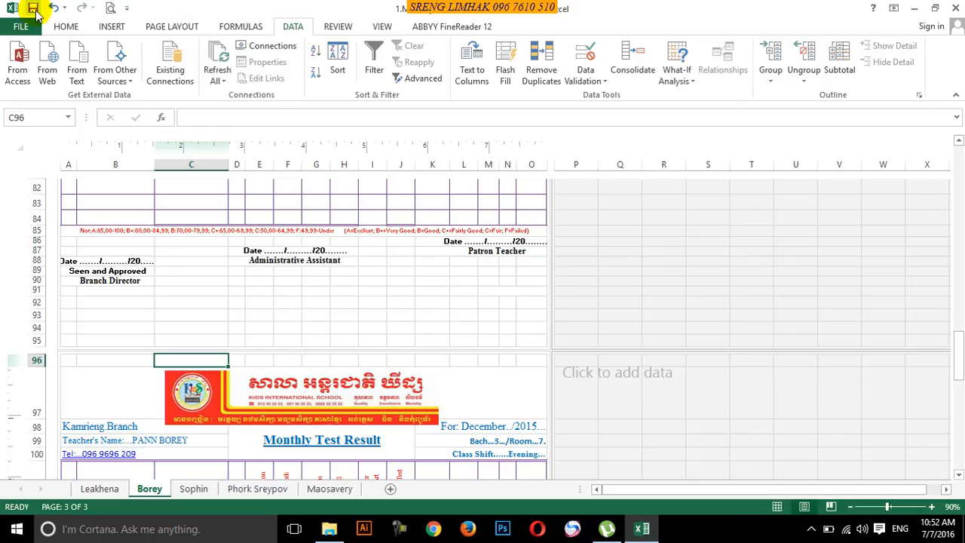
pyautogui.click(110, 8)
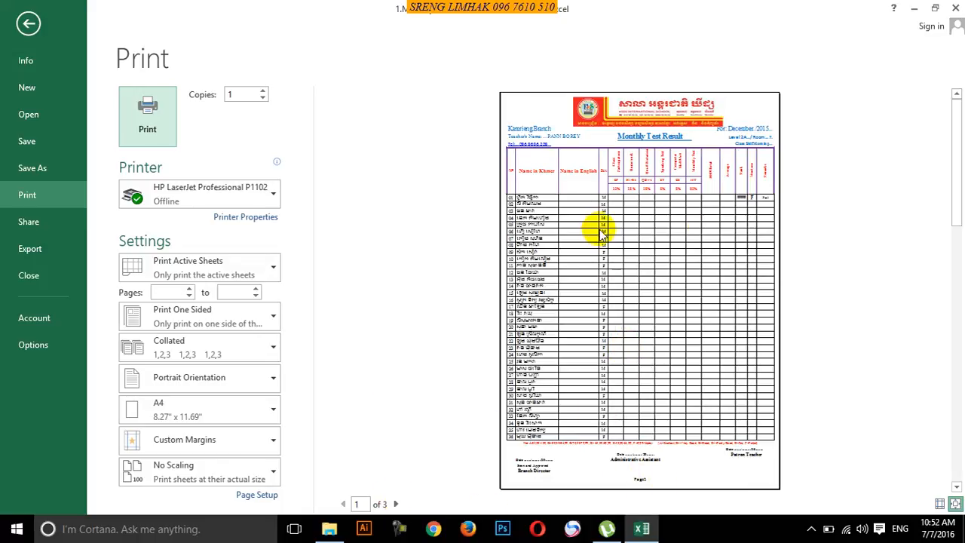
pyautogui.click(25, 27)
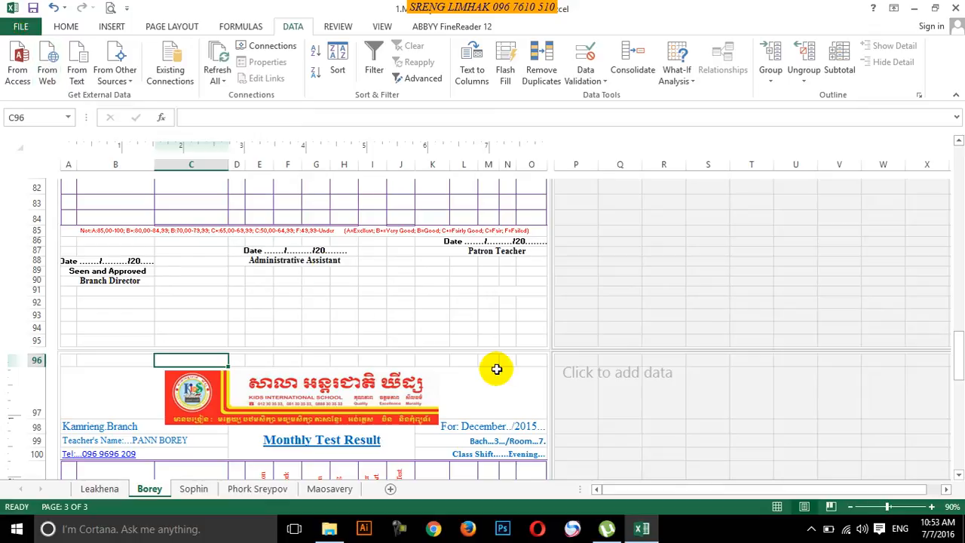
# Step: Close the monthly test result workbook and refresh the desktop
pyautogui.scroll(10, 493, 367)
pyautogui.scroll(5, 496, 369)
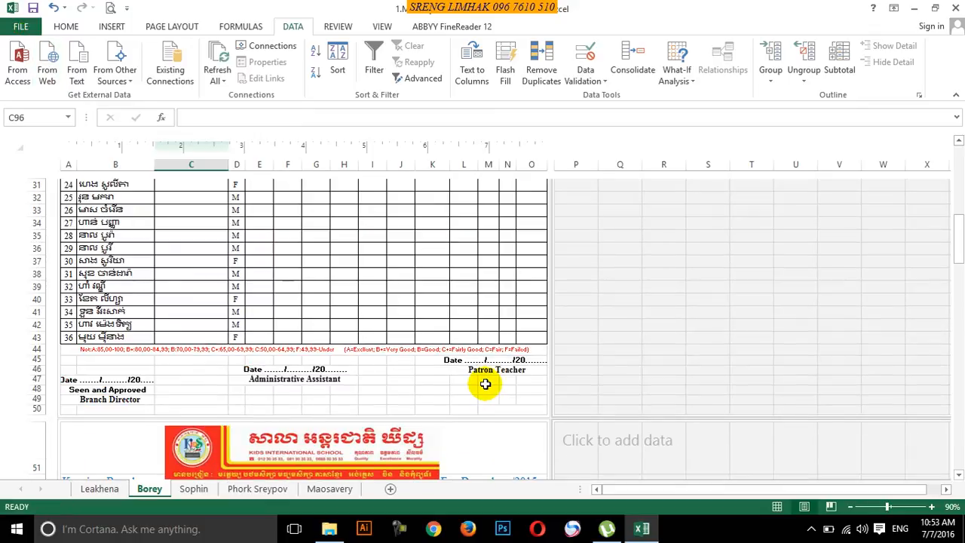
pyautogui.scroll(7, 463, 398)
pyautogui.click(956, 9)
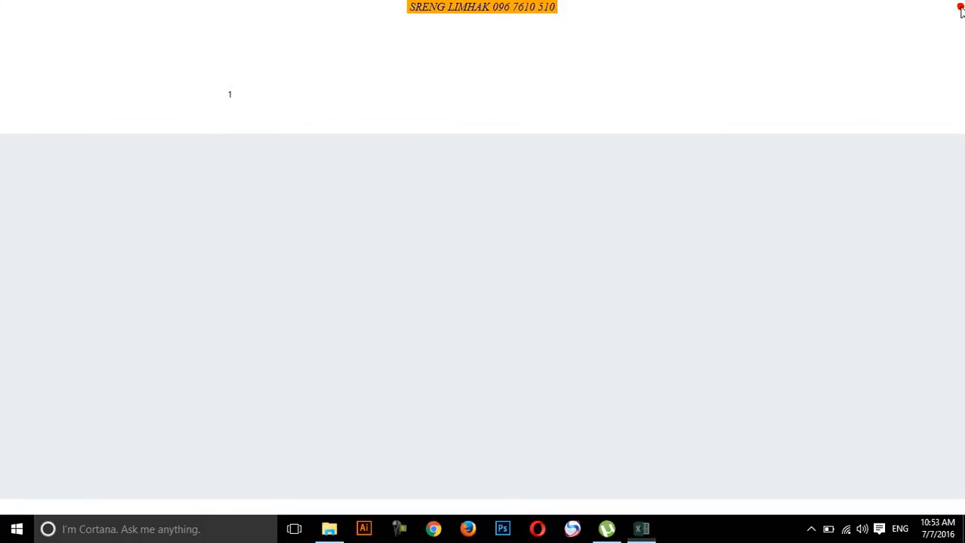
pyautogui.click(954, 7)
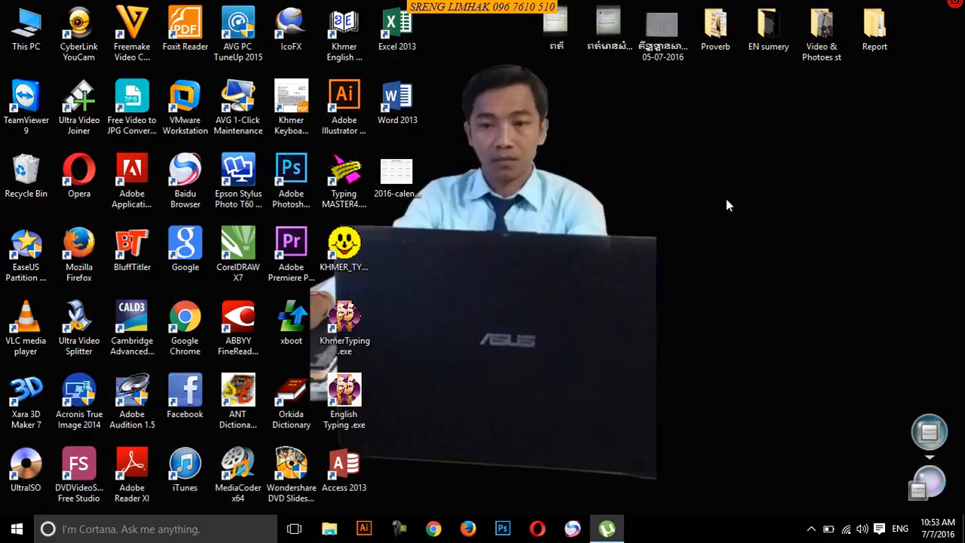
pyautogui.rightClick(804, 141)
pyautogui.click(815, 178)
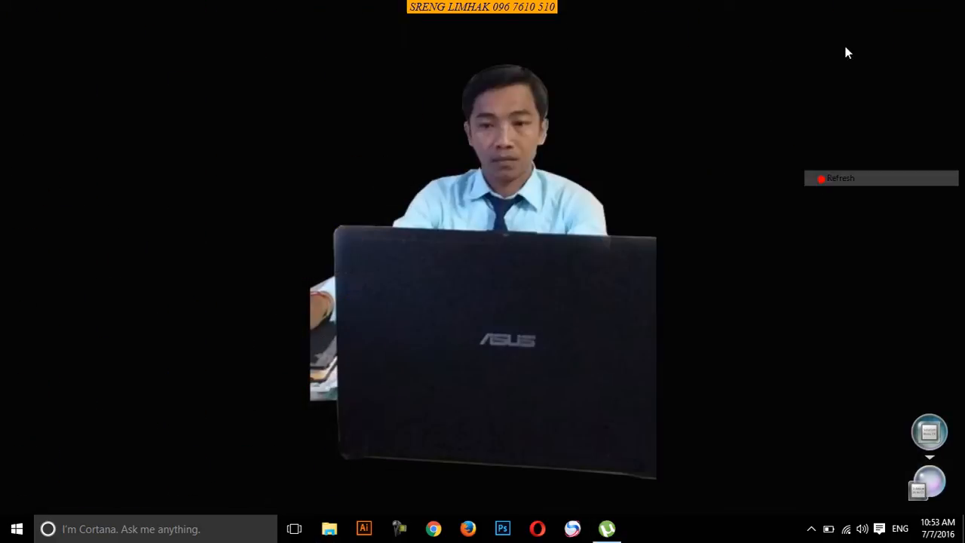
# Step: Open the 01-July-2016 folder inside the desktop's Report folder and view the Daily Report SPL image
pyautogui.doubleClick(868, 30)
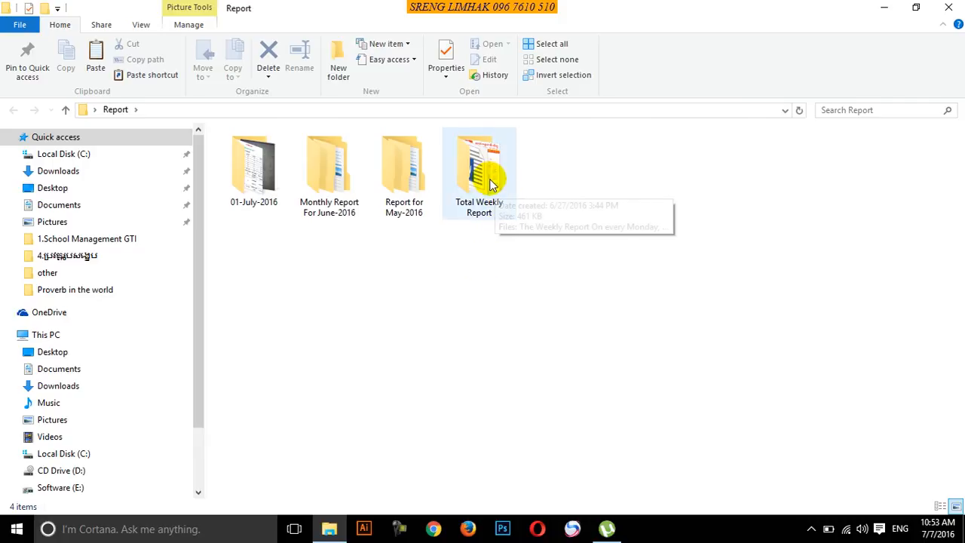
pyautogui.click(484, 188)
pyautogui.click(256, 175)
pyautogui.doubleClick(256, 175)
pyautogui.click(402, 151)
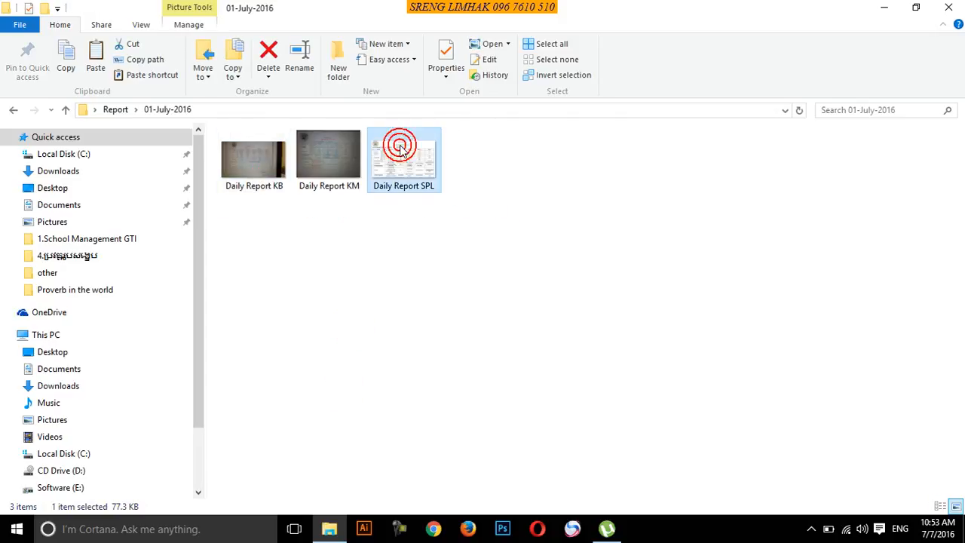
pyautogui.doubleClick(399, 145)
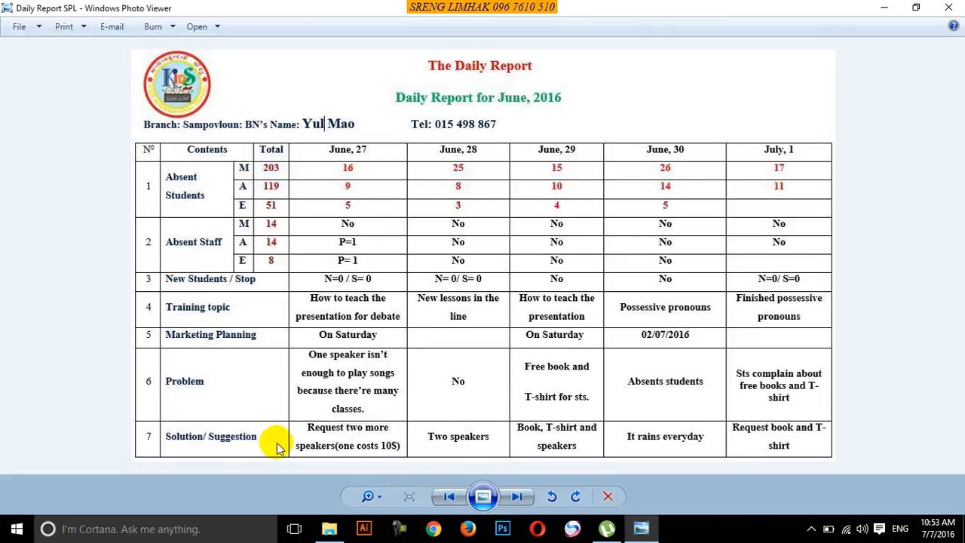
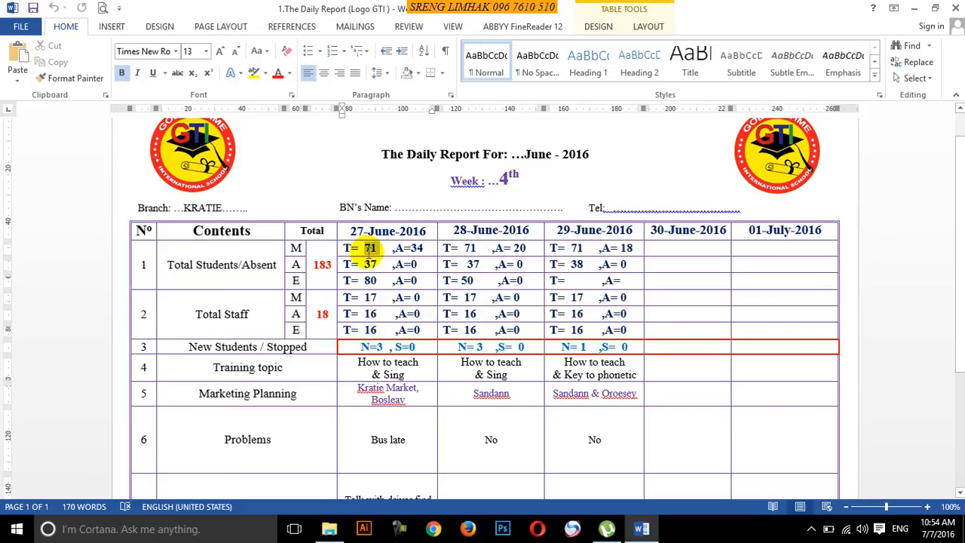
# Step: Review the total and absent student figures for the M, A and E shifts under 27-June-2016 in the Word daily report
pyautogui.doubleClick(369, 250)
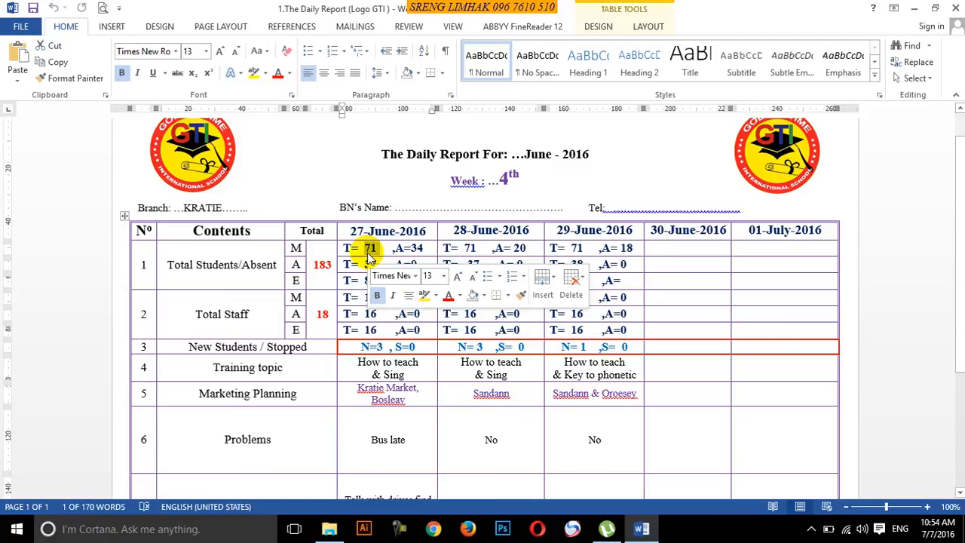
pyautogui.click(421, 250)
pyautogui.moveTo(424, 250); pyautogui.dragTo(410, 250)
pyautogui.click(372, 263)
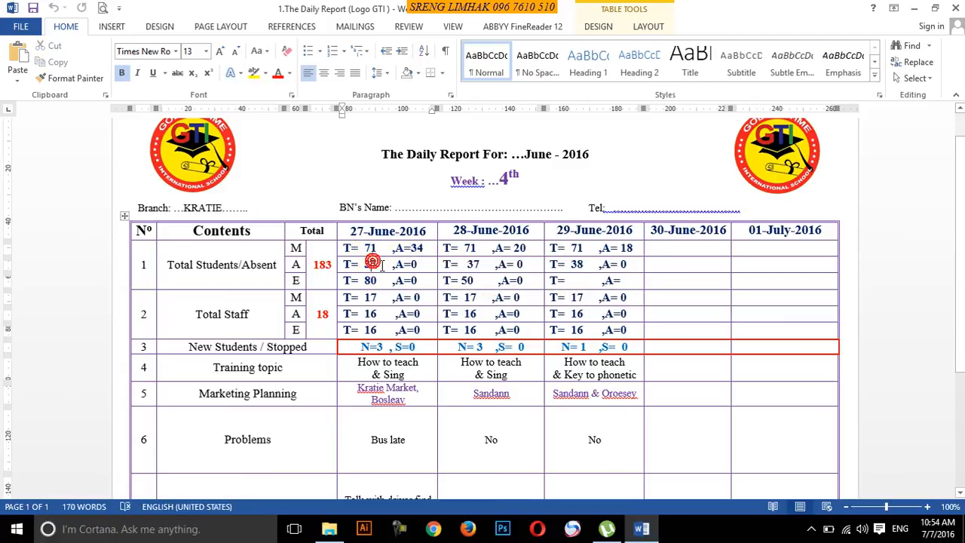
pyautogui.click(292, 265)
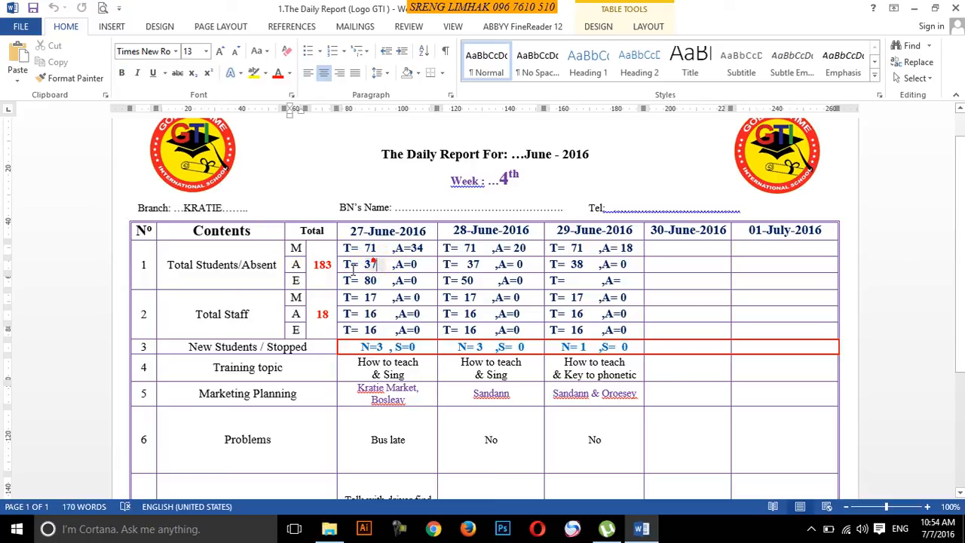
pyautogui.moveTo(374, 264); pyautogui.dragTo(352, 270)
pyautogui.moveTo(418, 265); pyautogui.dragTo(410, 267)
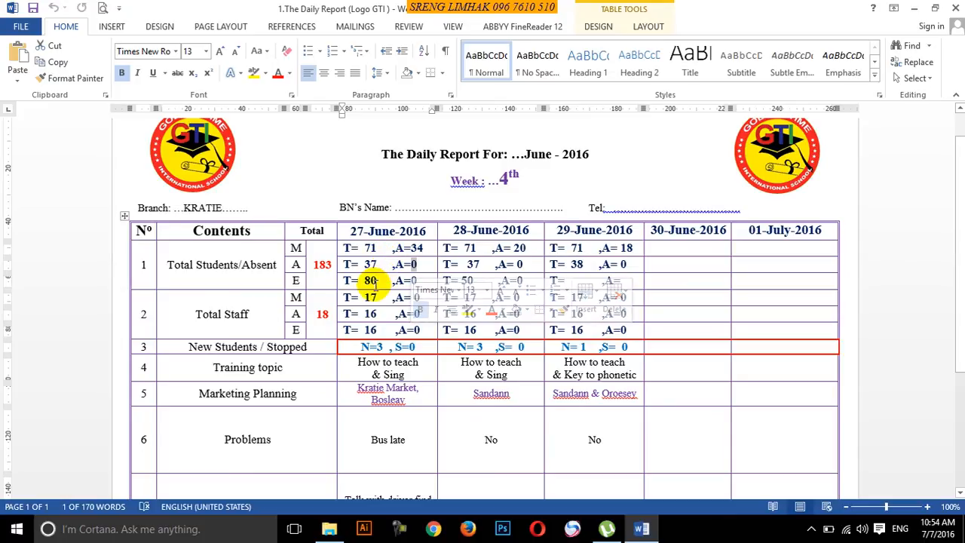
pyautogui.click(372, 280)
pyautogui.click(419, 280)
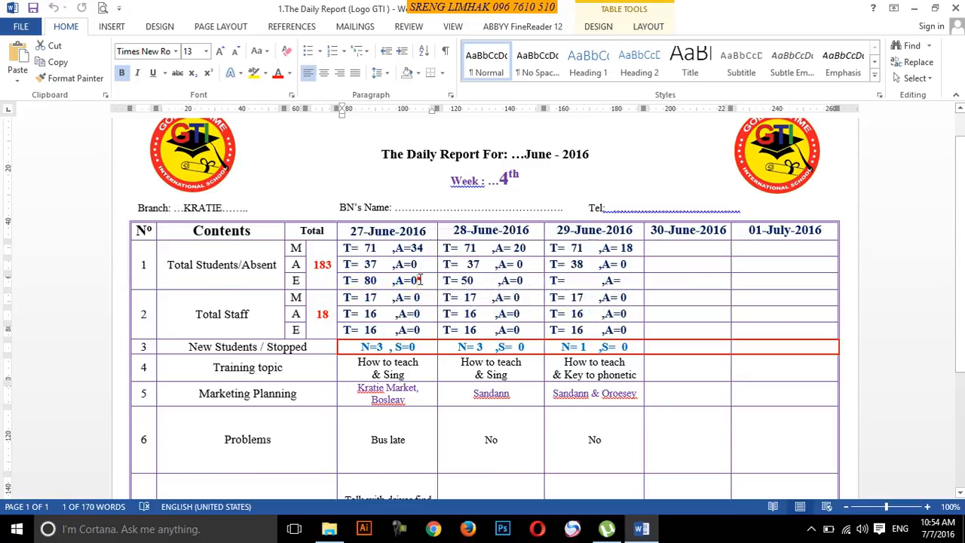
pyautogui.moveTo(413, 280); pyautogui.dragTo(409, 281)
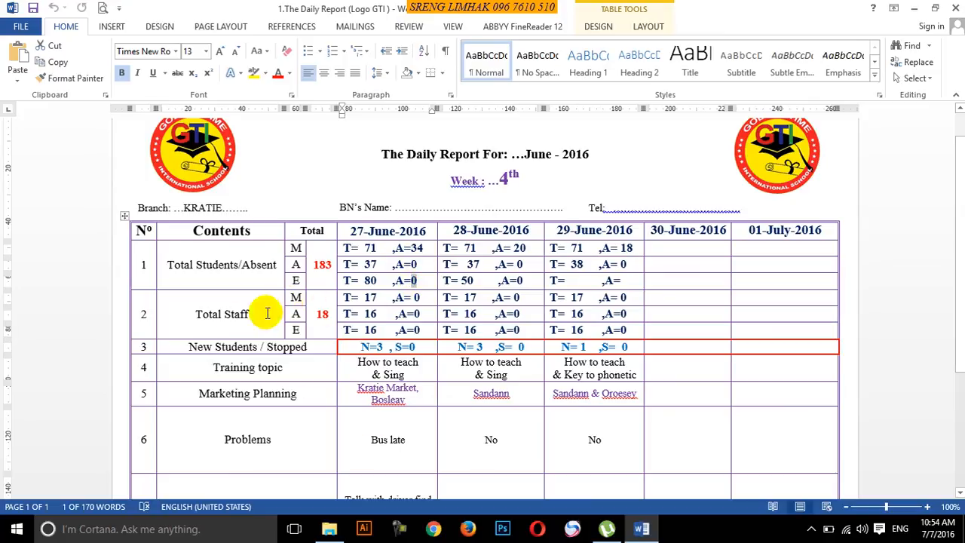
# Step: Change the overall Total Staff figure in the daily report table to 81
pyautogui.click(297, 296)
pyautogui.click(323, 313)
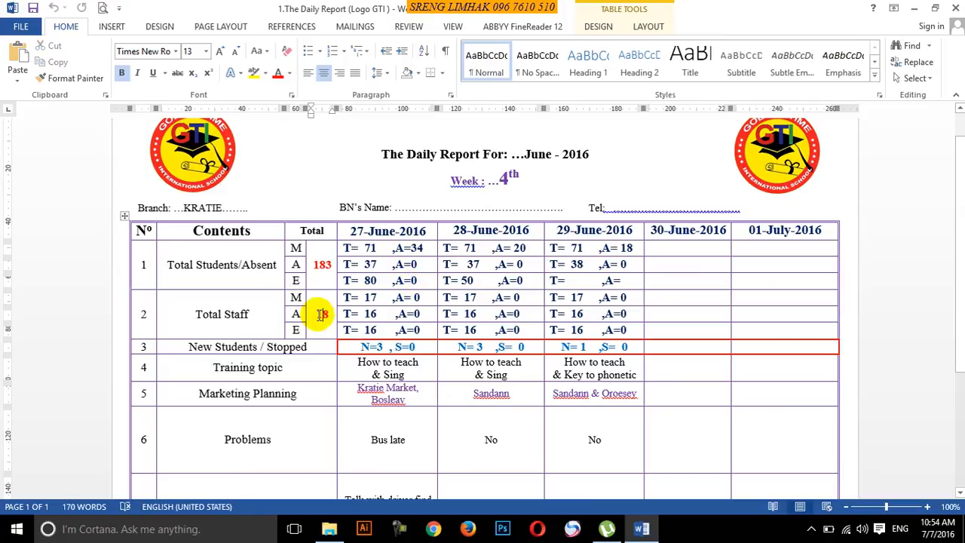
pyautogui.doubleClick(322, 314)
pyautogui.write('81')
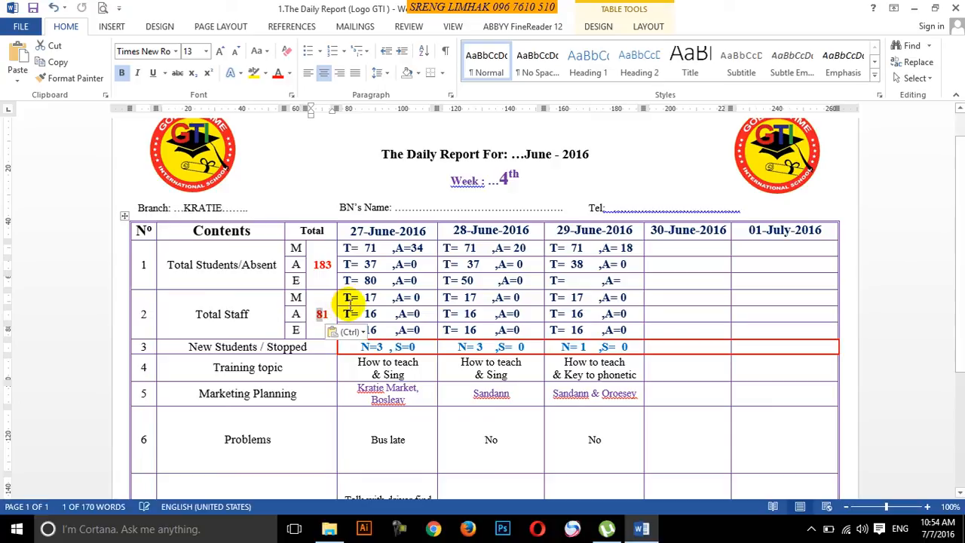
pyautogui.click(349, 301)
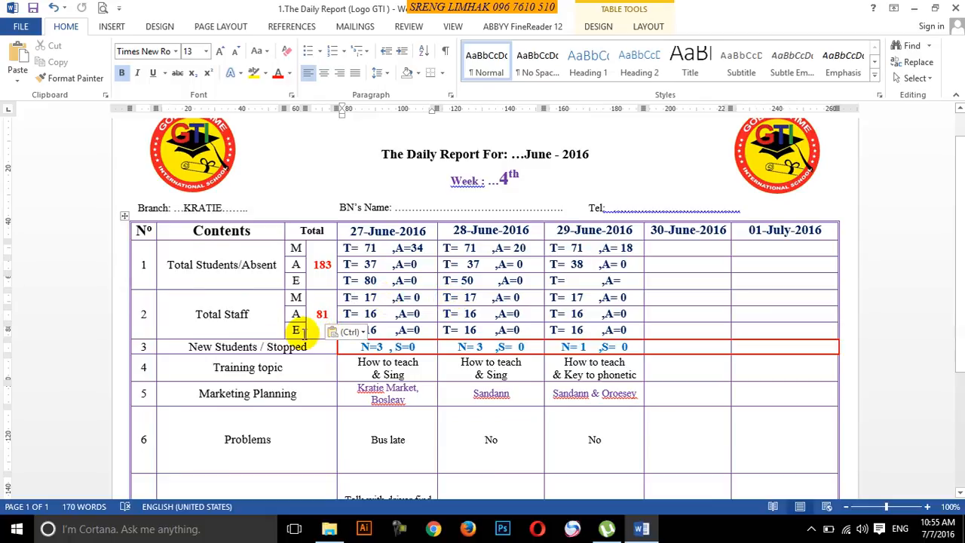
# Step: Restore the overall Total Staff figure in the daily report table to 18
pyautogui.click(329, 315)
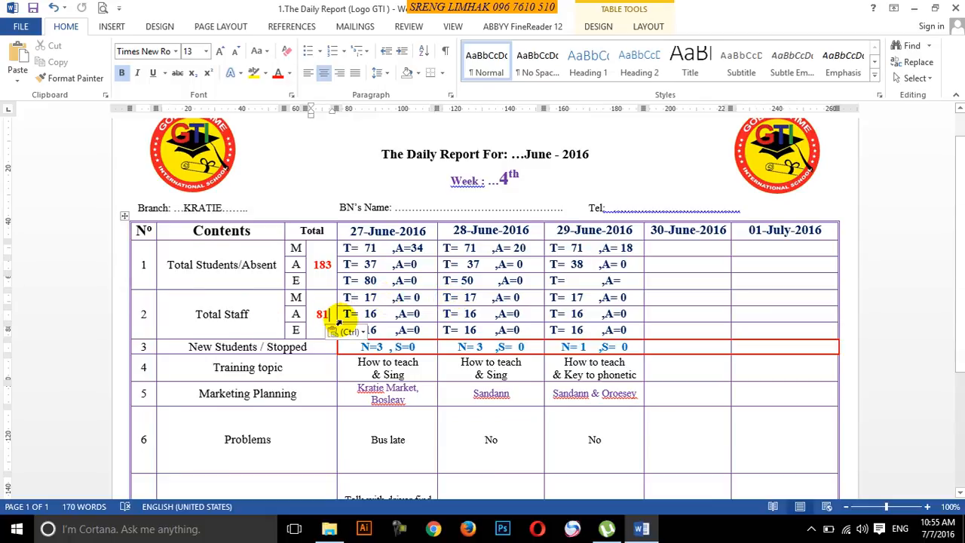
pyautogui.press('BackSpace')
pyautogui.press('BackSpace')
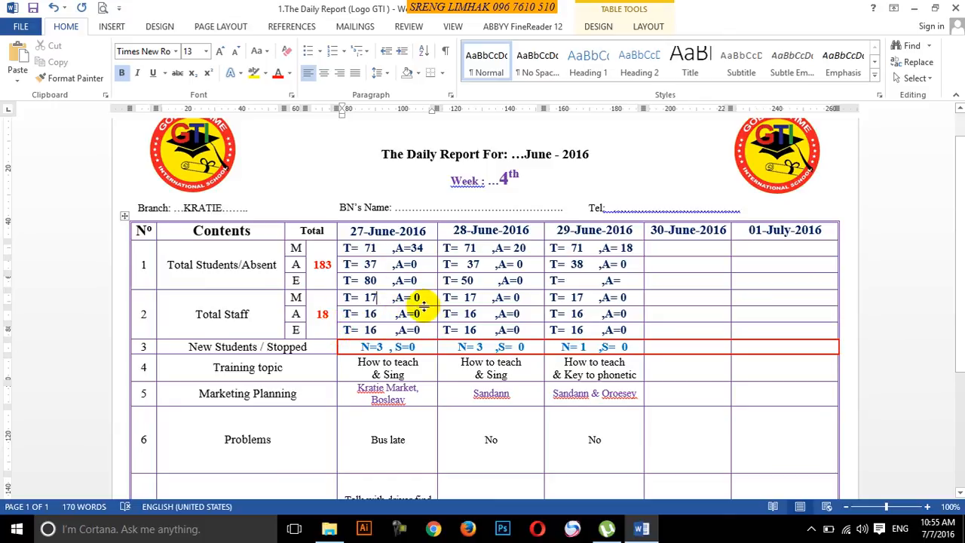
# Step: Set the overall Total Staff figure in the daily report table to 17
pyautogui.click(329, 315)
pyautogui.press('BackSpace')
pyautogui.write('7')
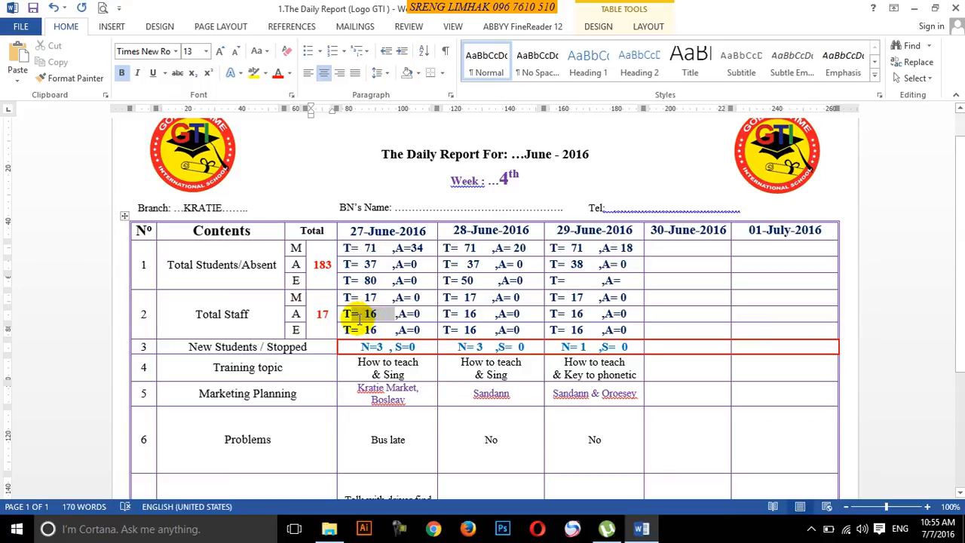
pyautogui.doubleClick(371, 315)
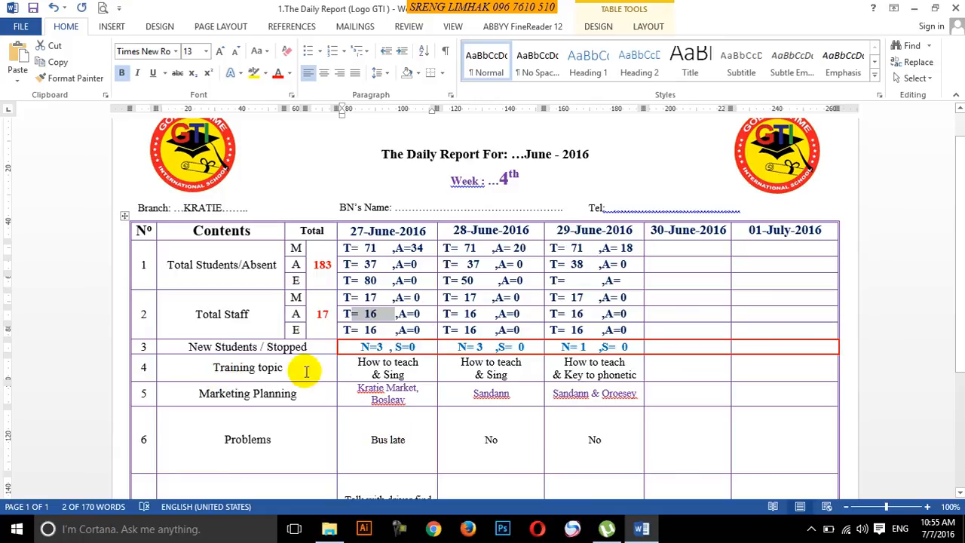
# Step: Review the Training topic entry under 27-June-2016 in the daily report table
pyautogui.click(356, 367)
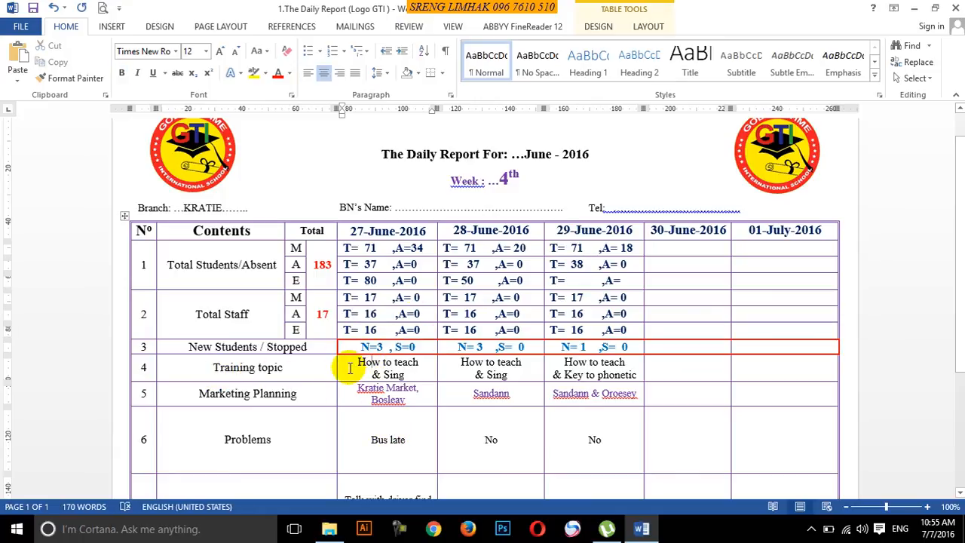
pyautogui.moveTo(371, 373); pyautogui.dragTo(411, 377)
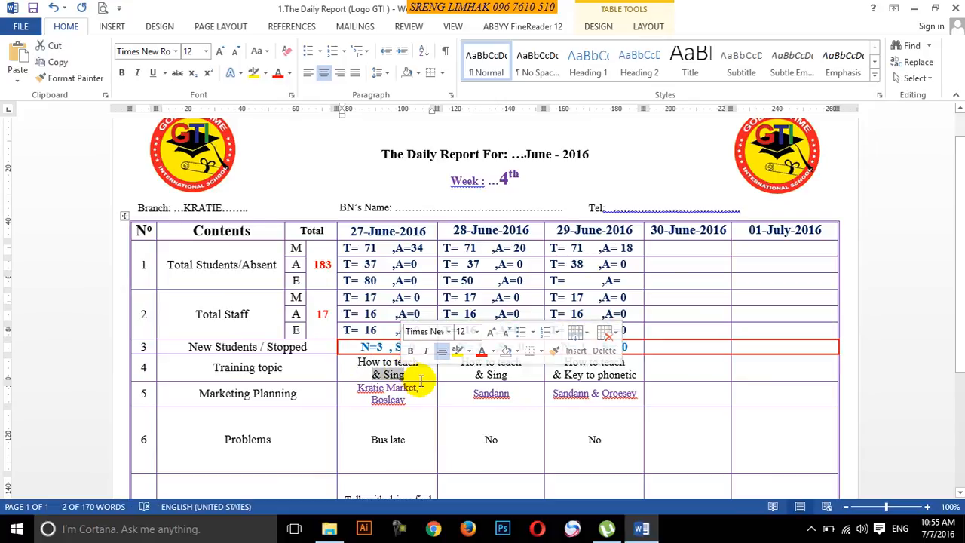
pyautogui.click(358, 363)
pyautogui.moveTo(415, 370); pyautogui.dragTo(416, 374)
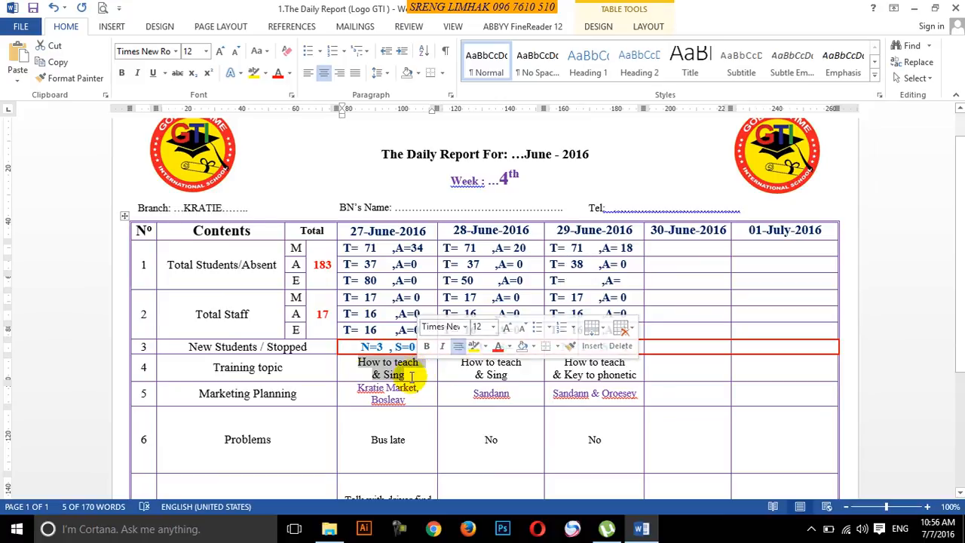
pyautogui.click(361, 366)
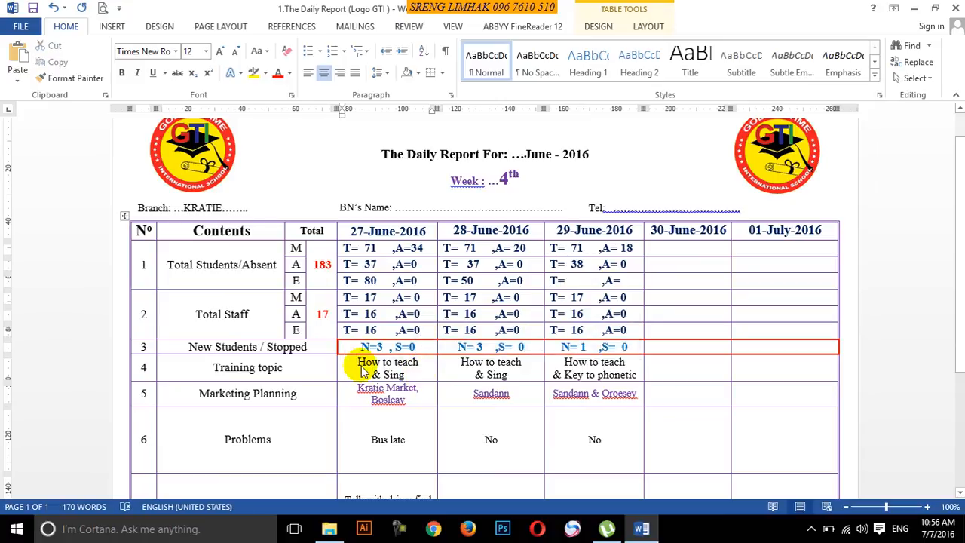
pyautogui.moveTo(406, 365); pyautogui.dragTo(405, 365)
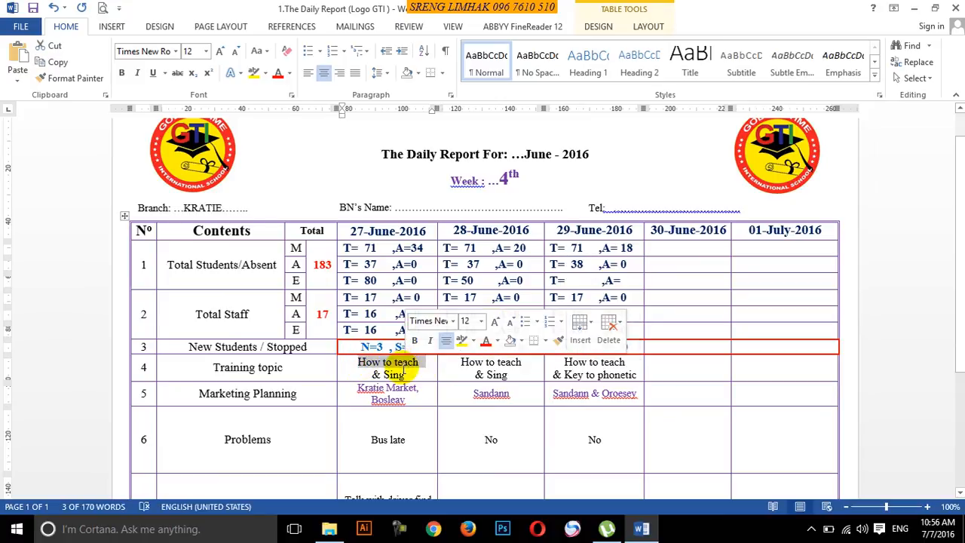
pyautogui.click(405, 375)
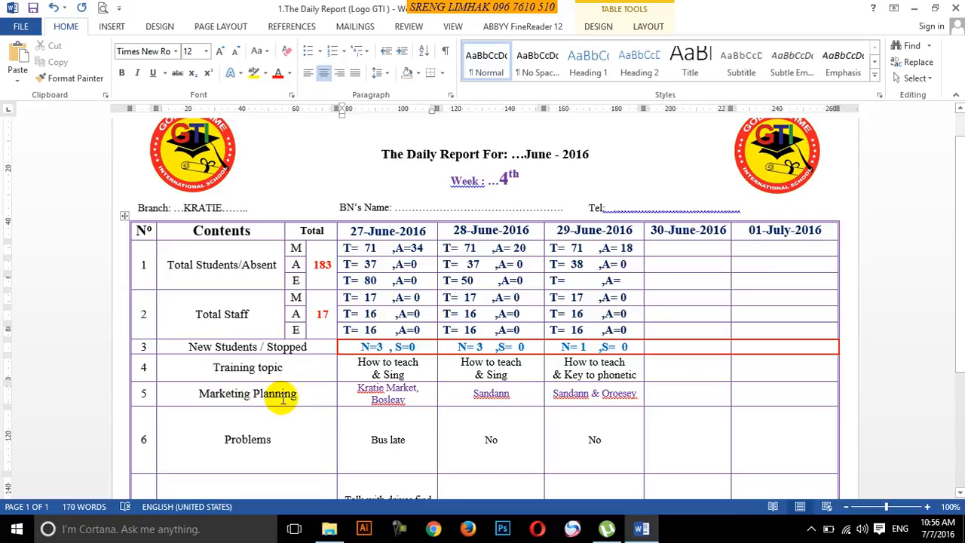
# Step: Review the Marketing Planning, Problems and Solution / Suggestion entries under 27-June-2016 in the daily report table
pyautogui.click(356, 393)
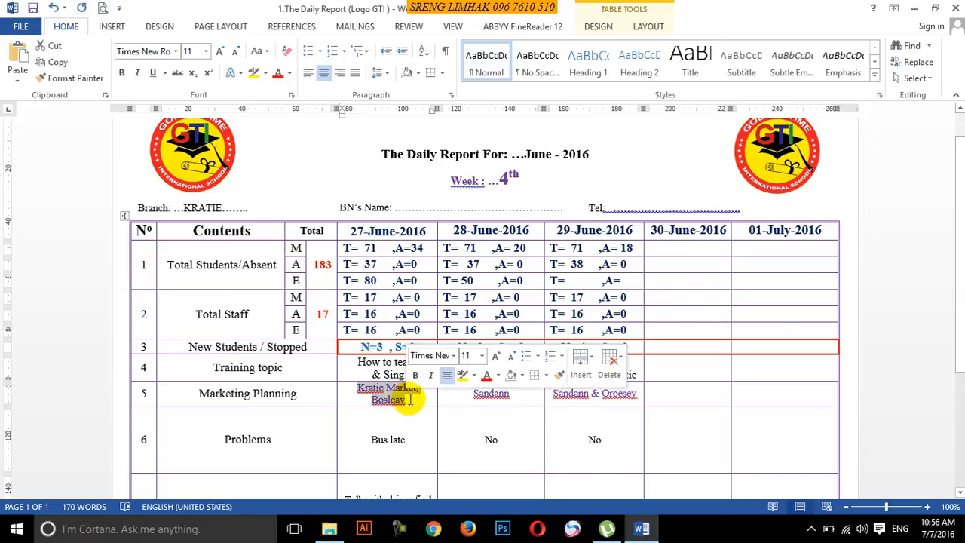
pyautogui.click(351, 381)
pyautogui.moveTo(351, 381); pyautogui.dragTo(350, 380)
pyautogui.click(399, 416)
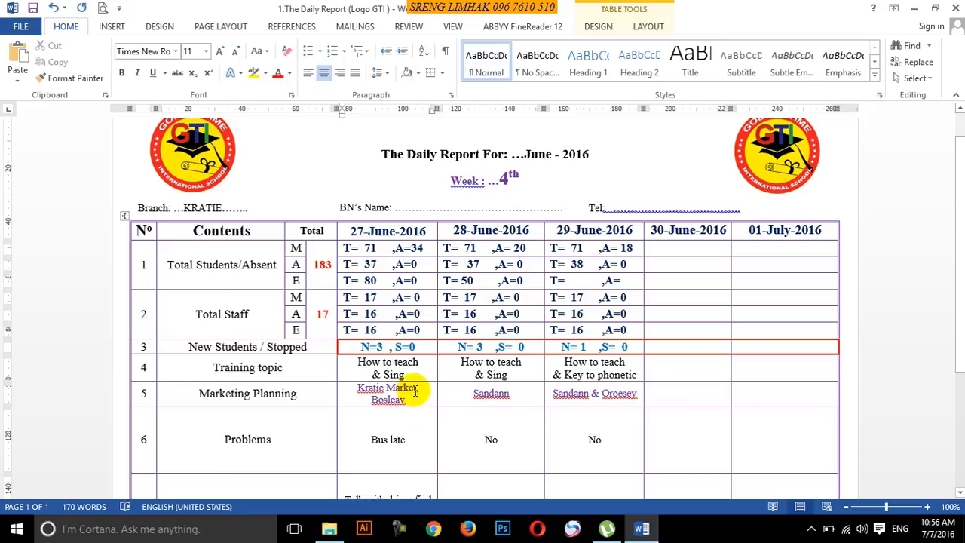
pyautogui.click(404, 440)
pyautogui.click(409, 408)
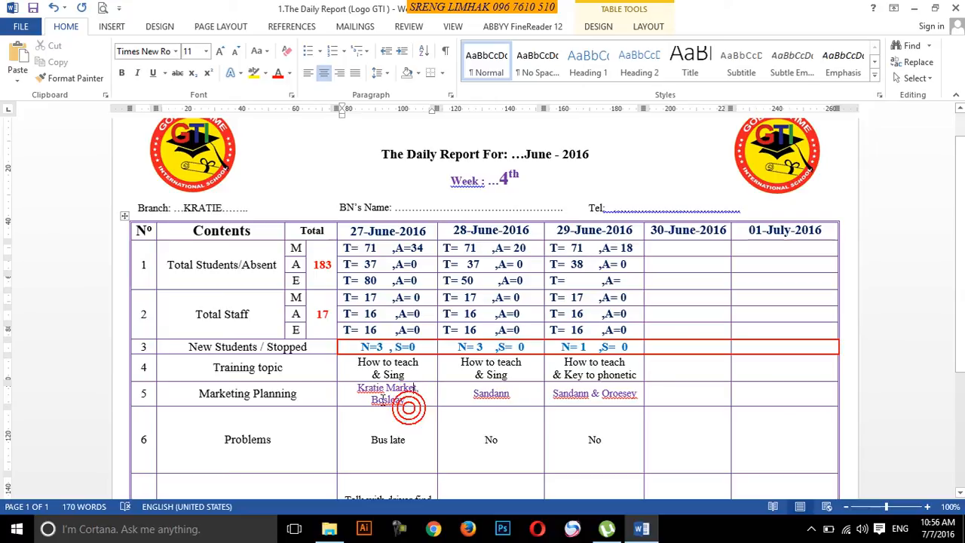
pyautogui.doubleClick(419, 389)
pyautogui.click(399, 440)
pyautogui.scroll(-2, 397, 450)
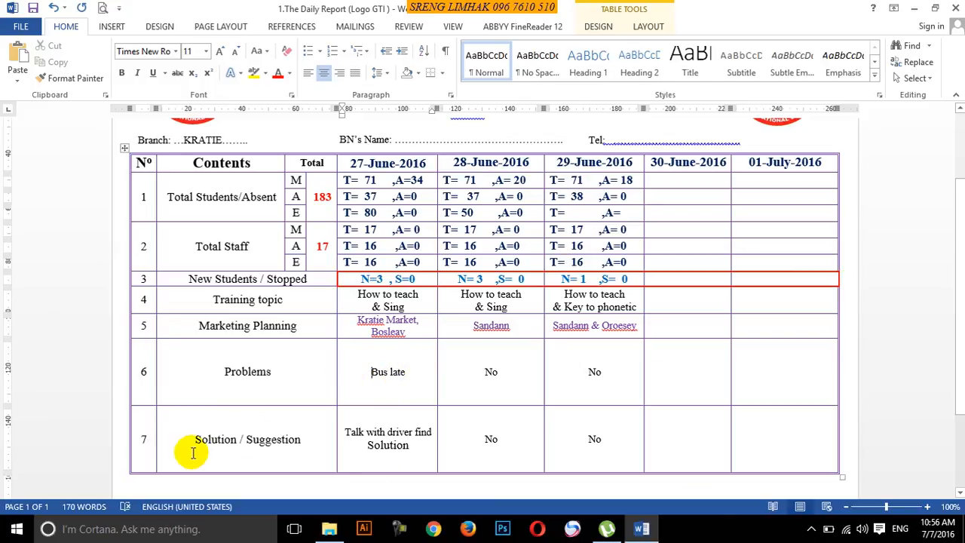
pyautogui.doubleClick(351, 432)
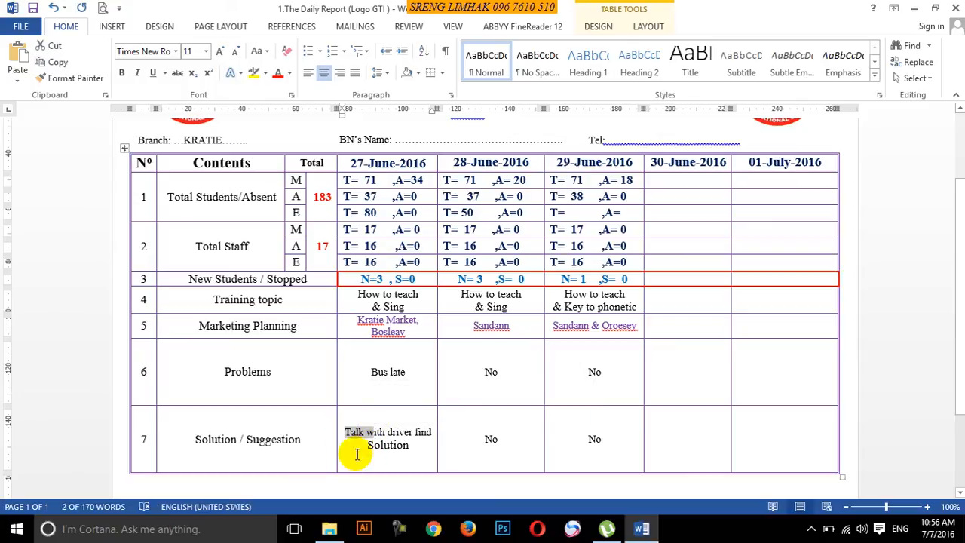
pyautogui.click(414, 432)
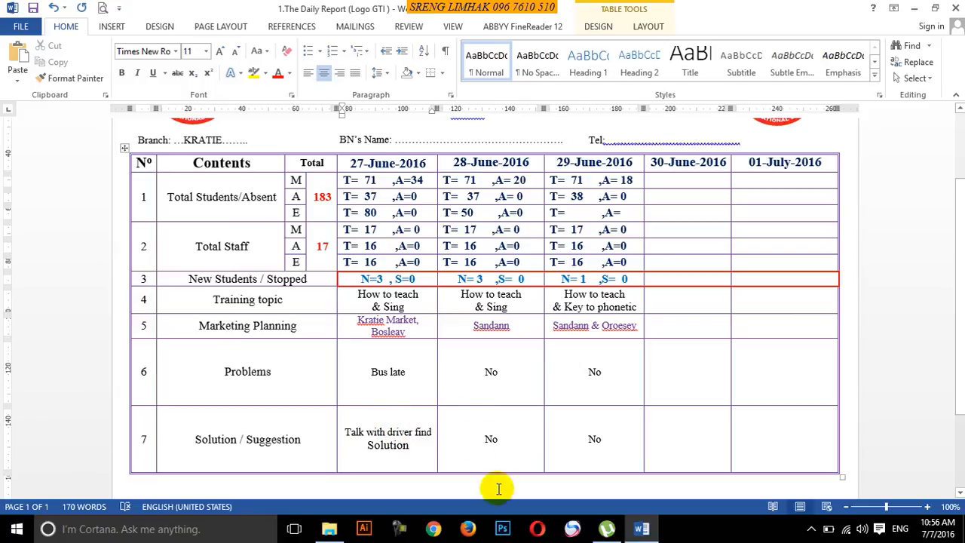
# Step: Compare the evening staff figures and the New Students / Stopped row across 27, 28 and 29 June 2016
pyautogui.scroll(2, 565, 392)
pyautogui.scroll(-1, 550, 401)
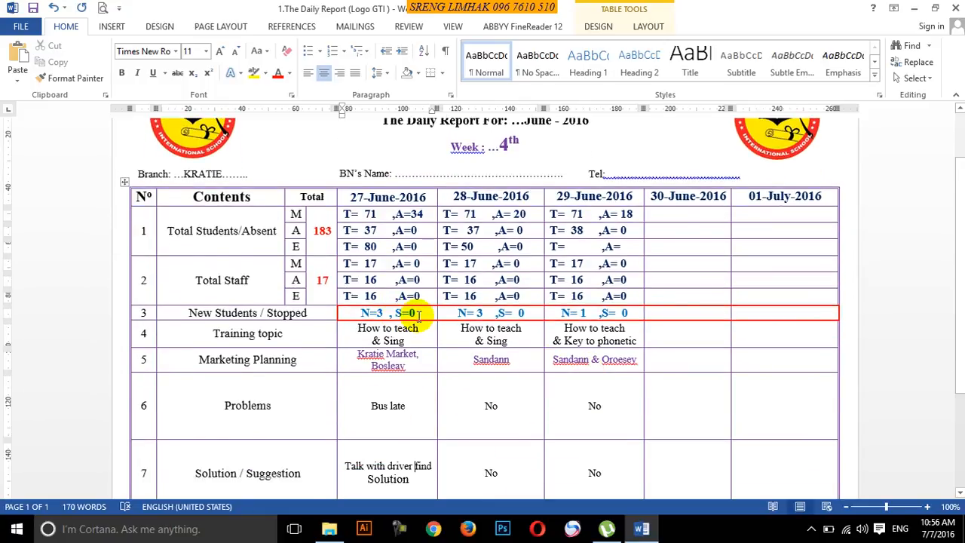
pyautogui.click(350, 302)
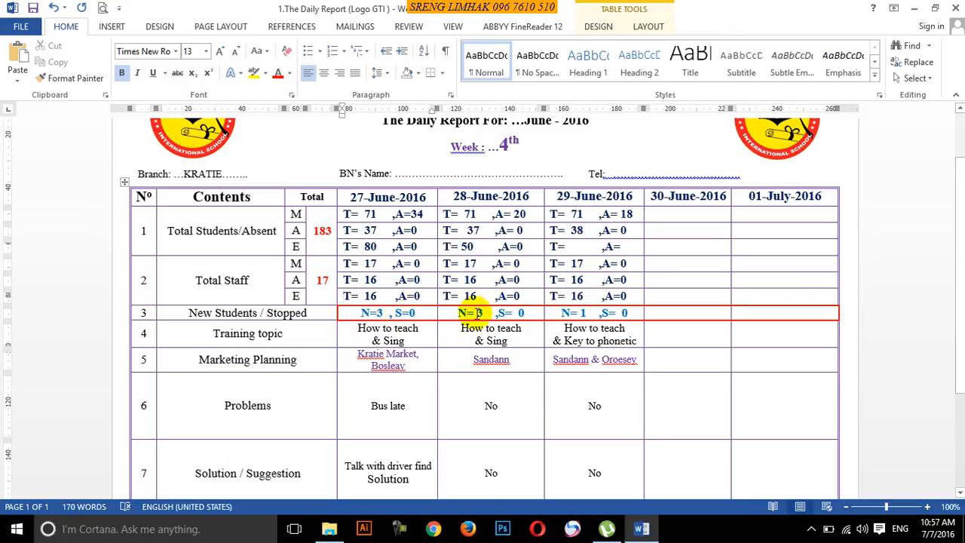
pyautogui.moveTo(445, 297); pyautogui.dragTo(457, 297)
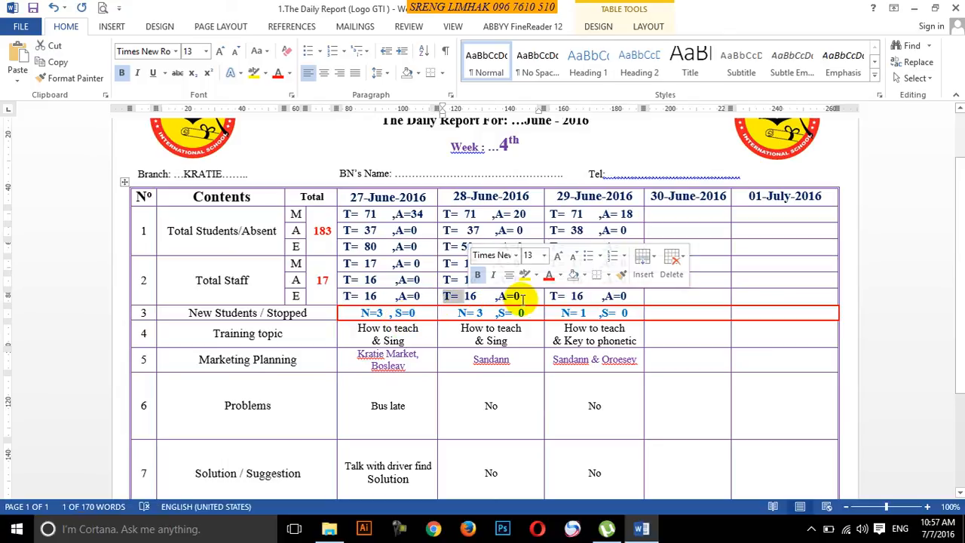
pyautogui.click(520, 296)
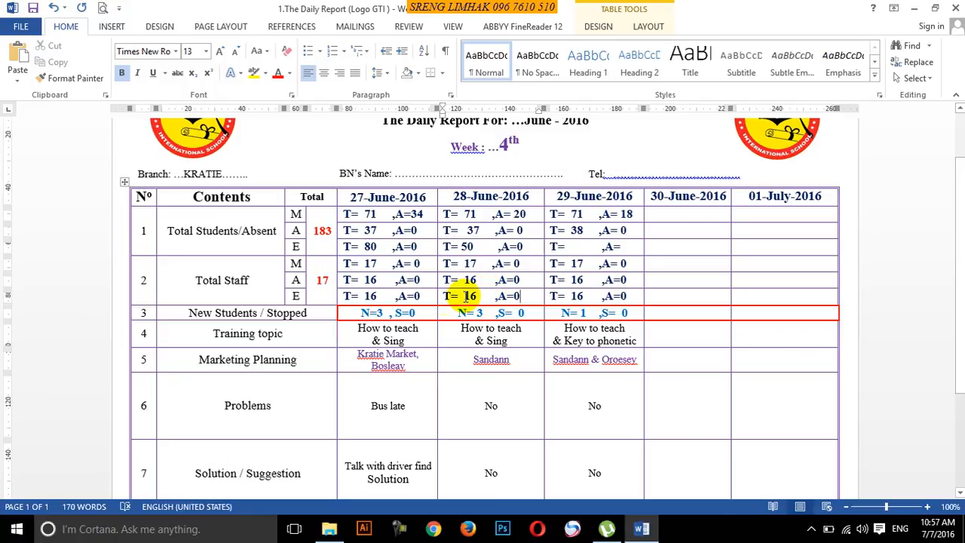
pyautogui.click(343, 296)
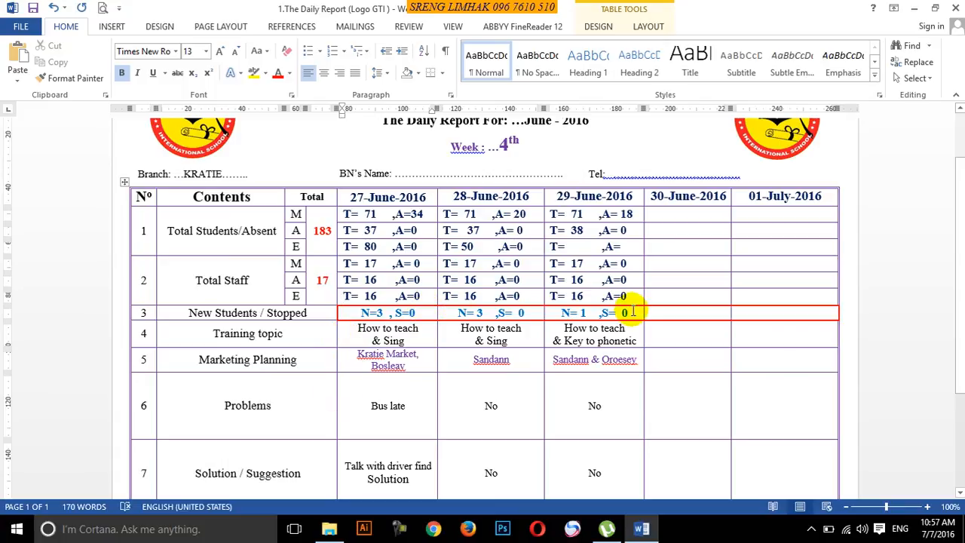
# Step: Check the Branch, BN's Name and Tel fields in the daily report's heading
pyautogui.scroll(-3, 631, 307)
pyautogui.scroll(5, 631, 309)
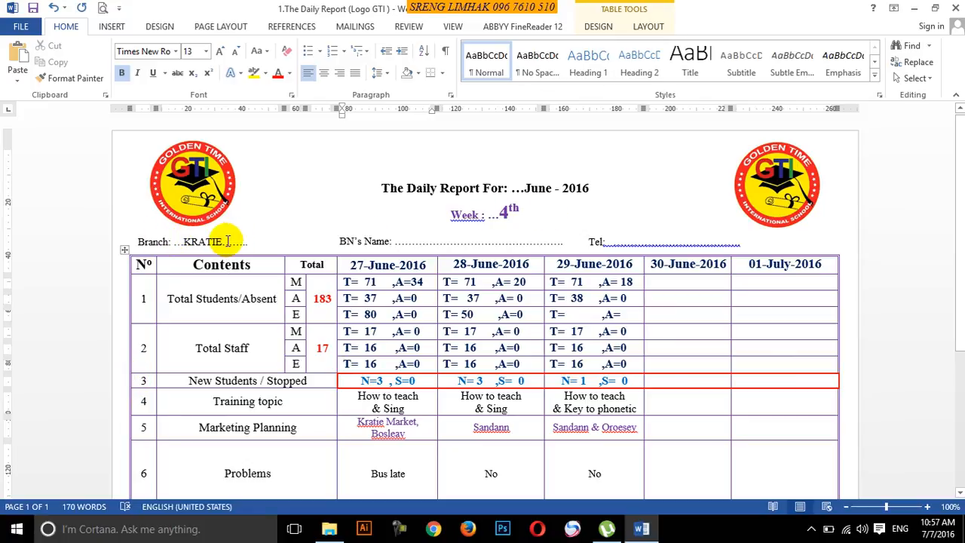
pyautogui.click(425, 240)
pyautogui.doubleClick(663, 241)
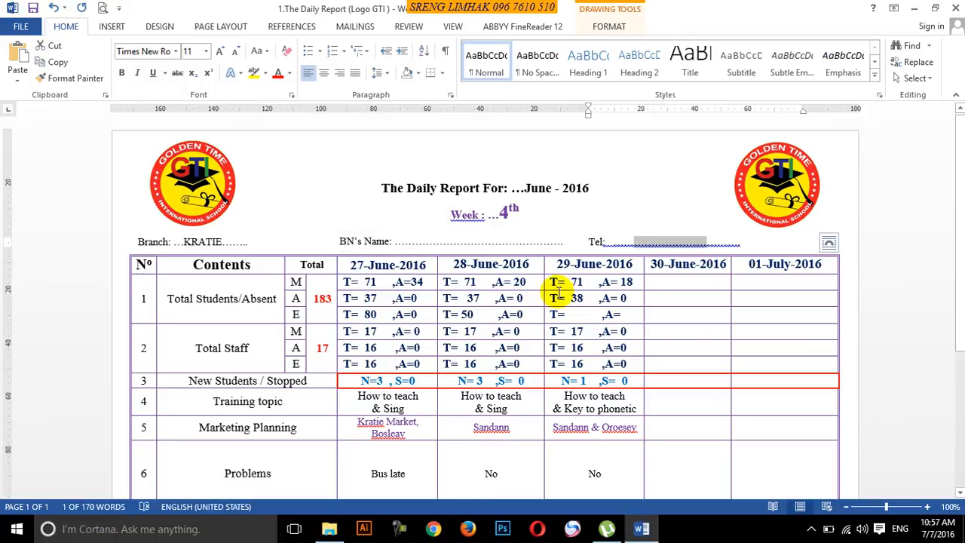
pyautogui.scroll(-2, 550, 211)
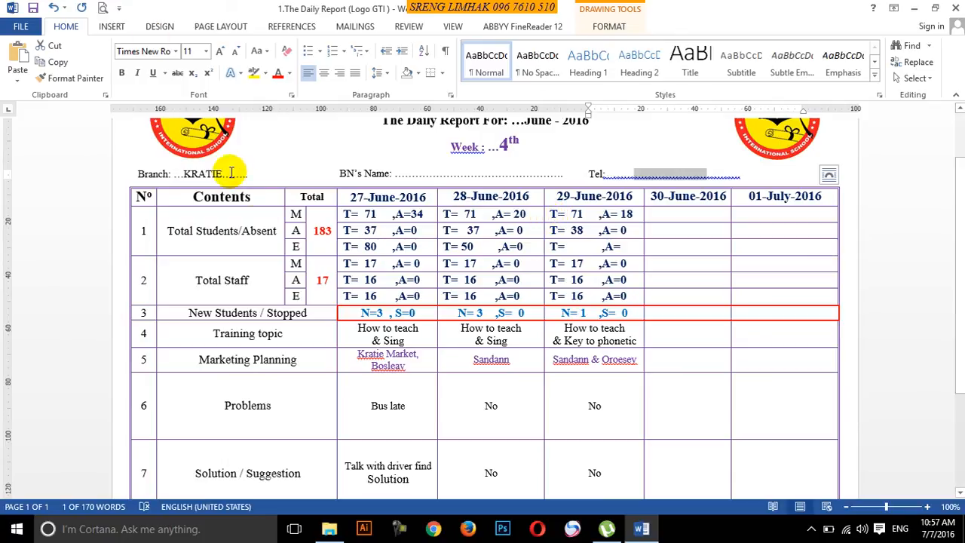
# Step: Preview the printed page of the daily report, return to the document and look over the table
pyautogui.click(103, 11)
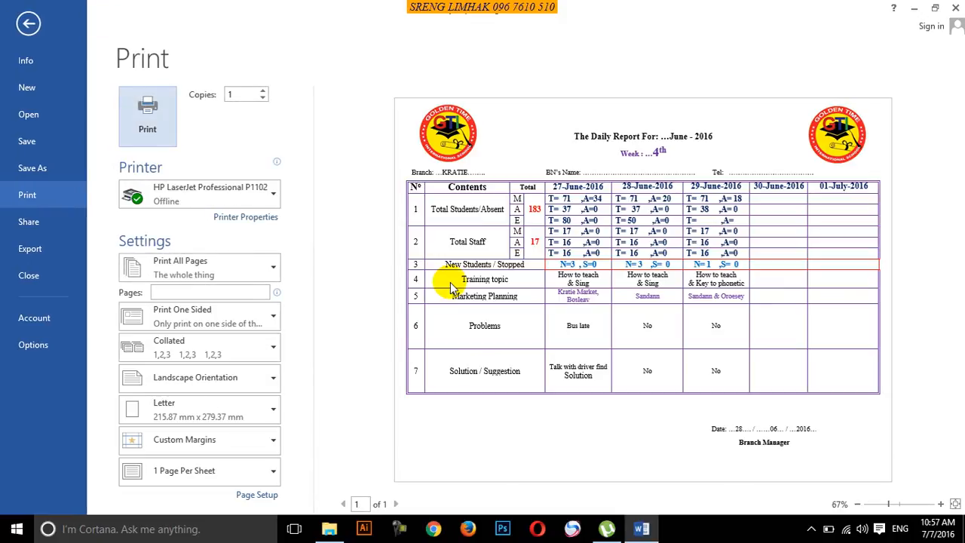
pyautogui.click(28, 23)
pyautogui.scroll(-3, 435, 257)
pyautogui.scroll(3, 435, 258)
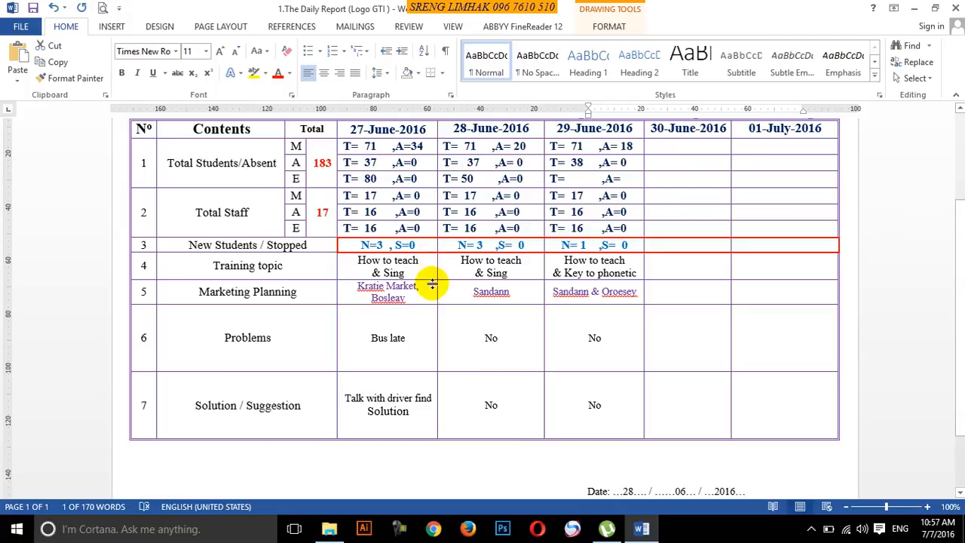
# Step: Show the daily report's print preview and capture the report page with Snipping Tool
pyautogui.click(104, 8)
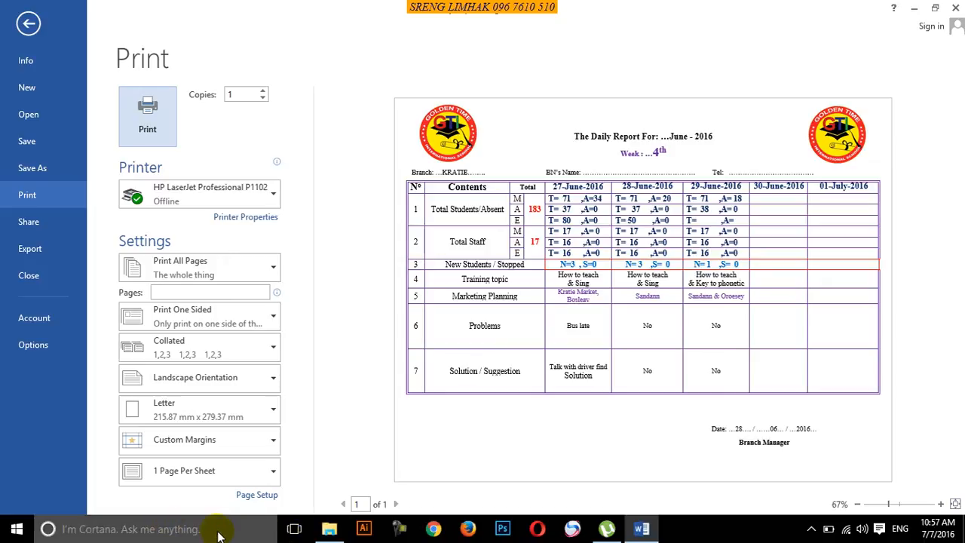
pyautogui.click(191, 529)
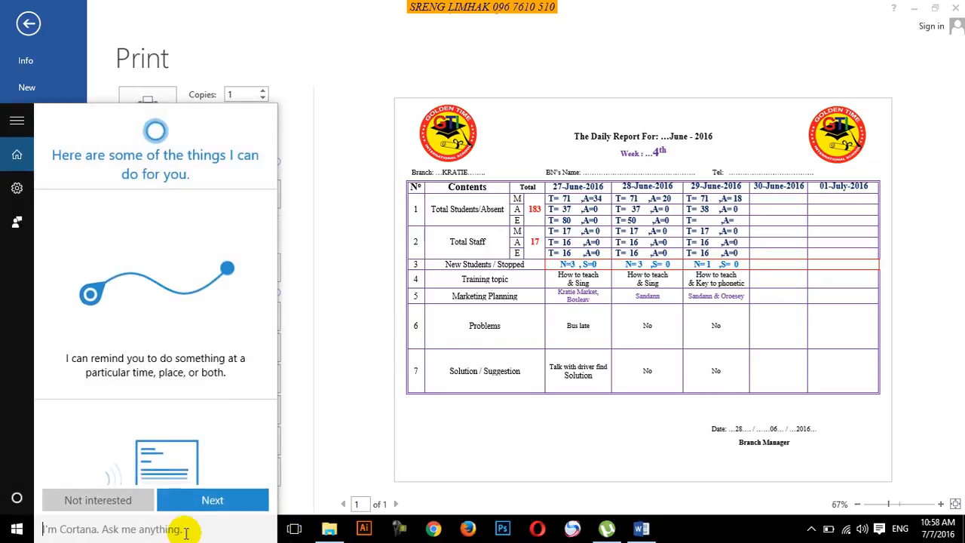
pyautogui.write('sni')
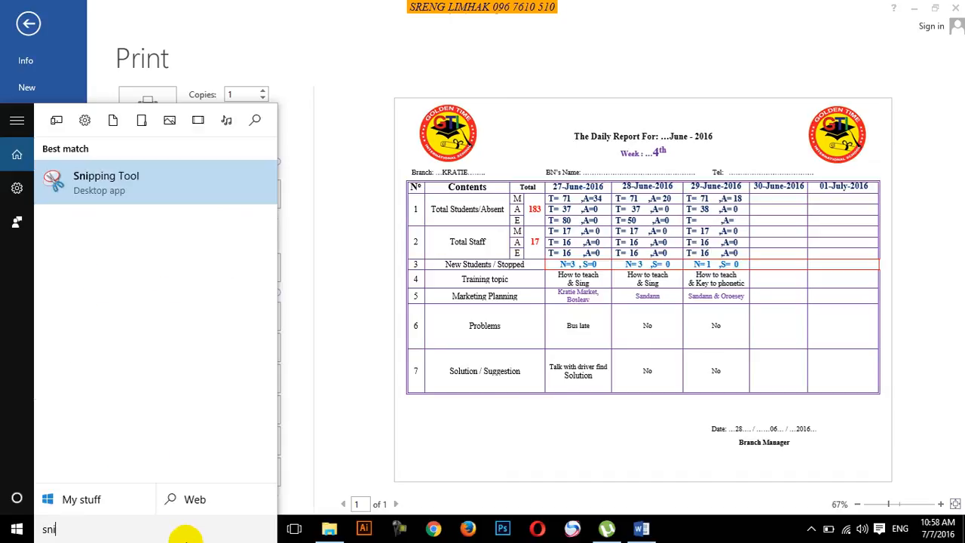
pyautogui.click(186, 187)
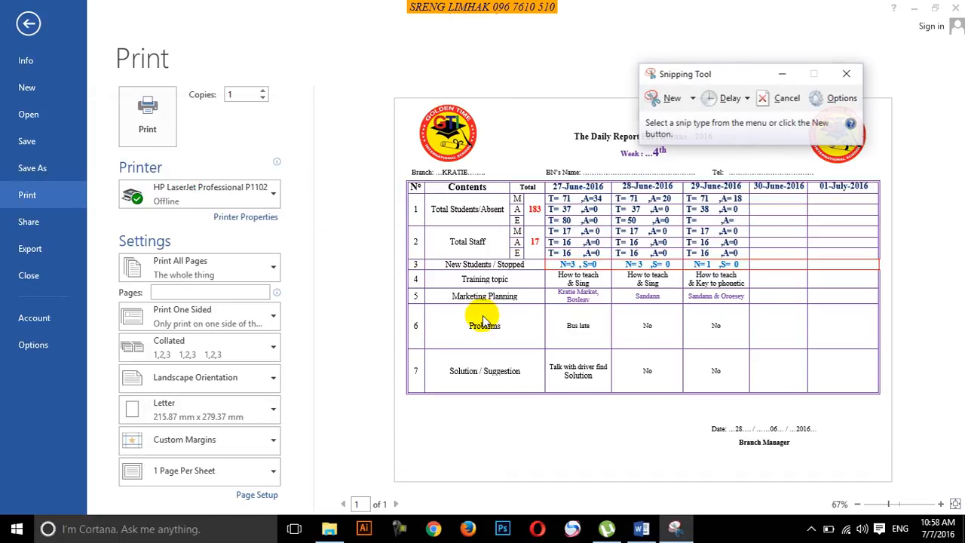
pyautogui.click(668, 98)
pyautogui.moveTo(390, 92); pyautogui.dragTo(893, 455)
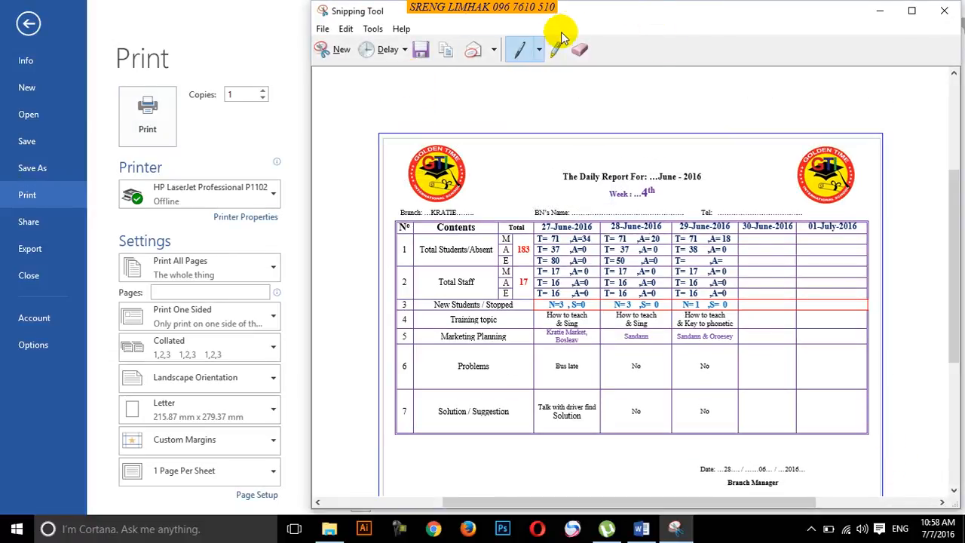
# Step: Save the snip to the Desktop as a JPEG file named Daily Report
pyautogui.click(324, 30)
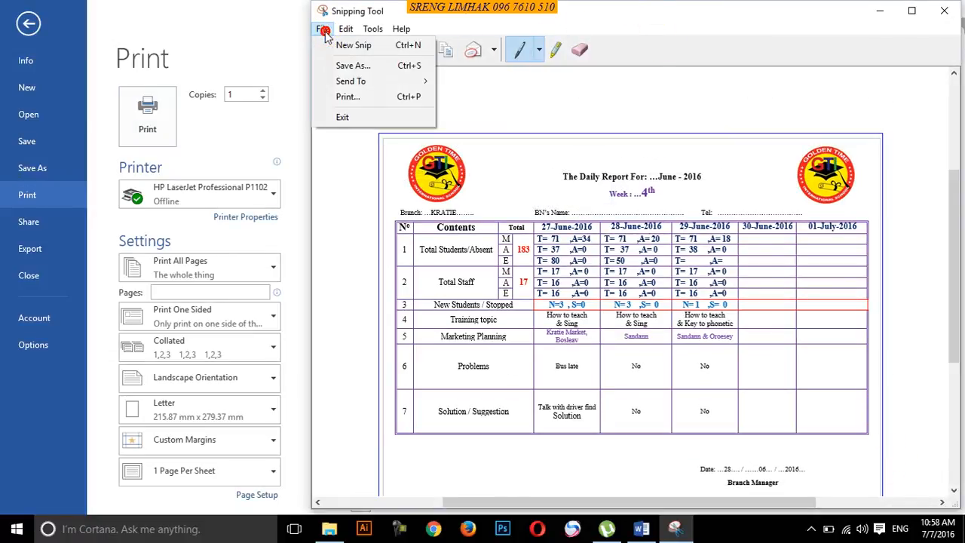
pyautogui.click(348, 66)
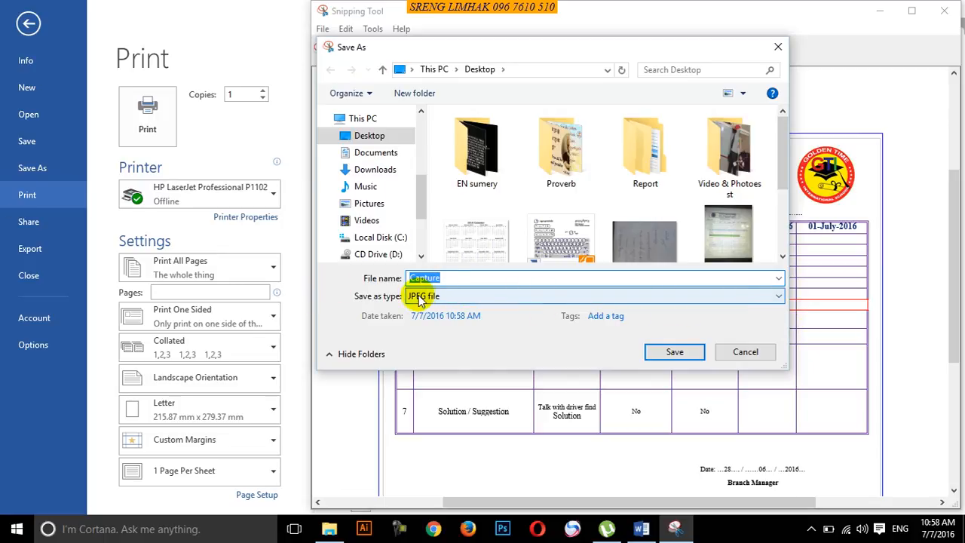
pyautogui.click(779, 297)
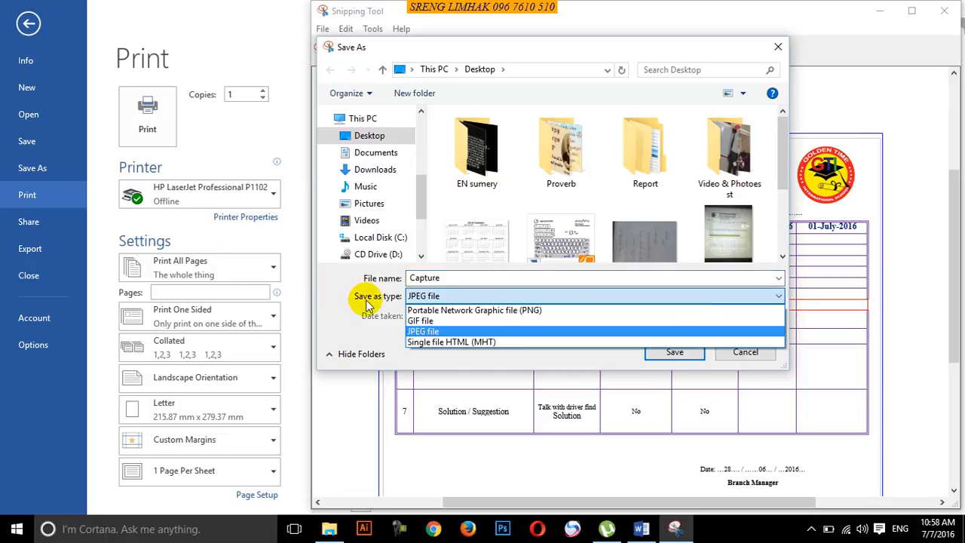
pyautogui.click(447, 334)
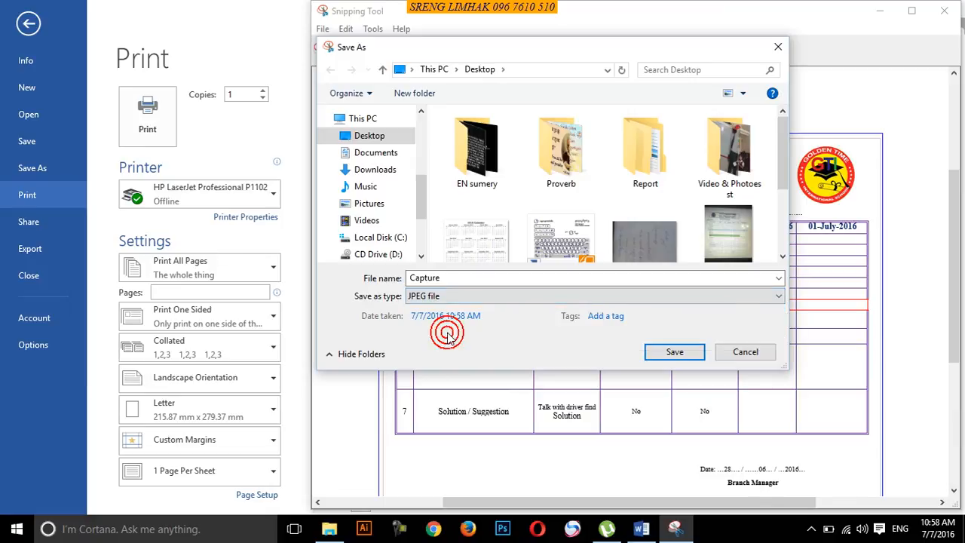
pyautogui.doubleClick(457, 278)
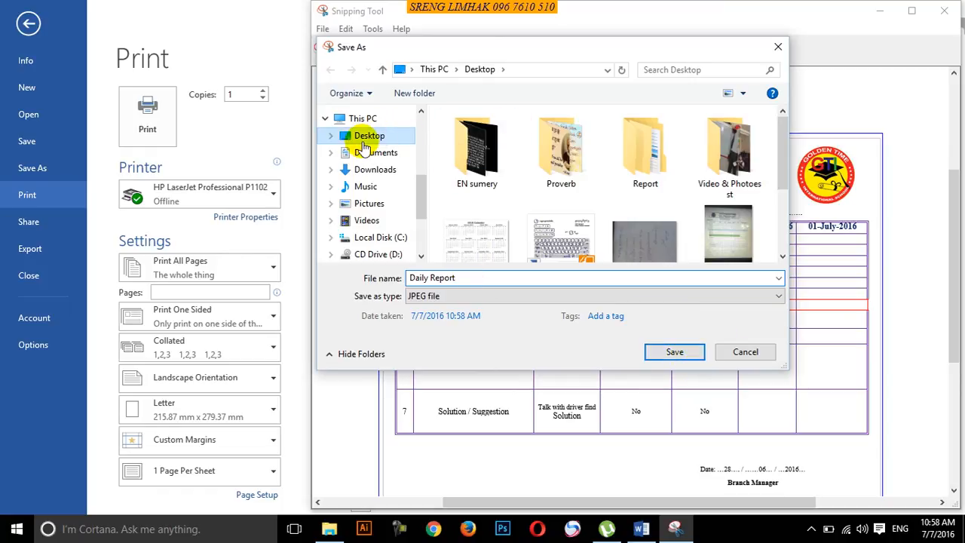
pyautogui.click(675, 352)
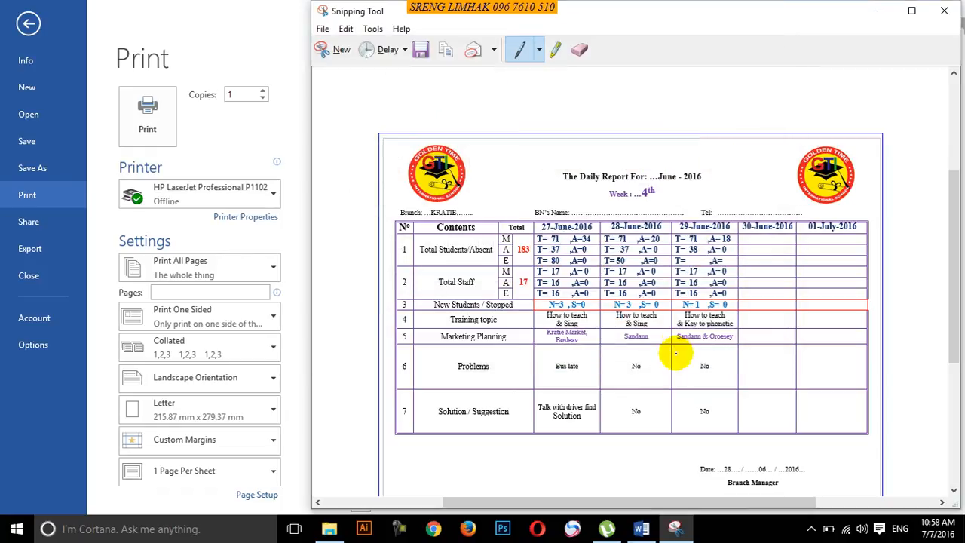
# Step: Close Snipping Tool and the Word daily report without saving its changes, and minimize the folder window to show the desktop
pyautogui.click(943, 10)
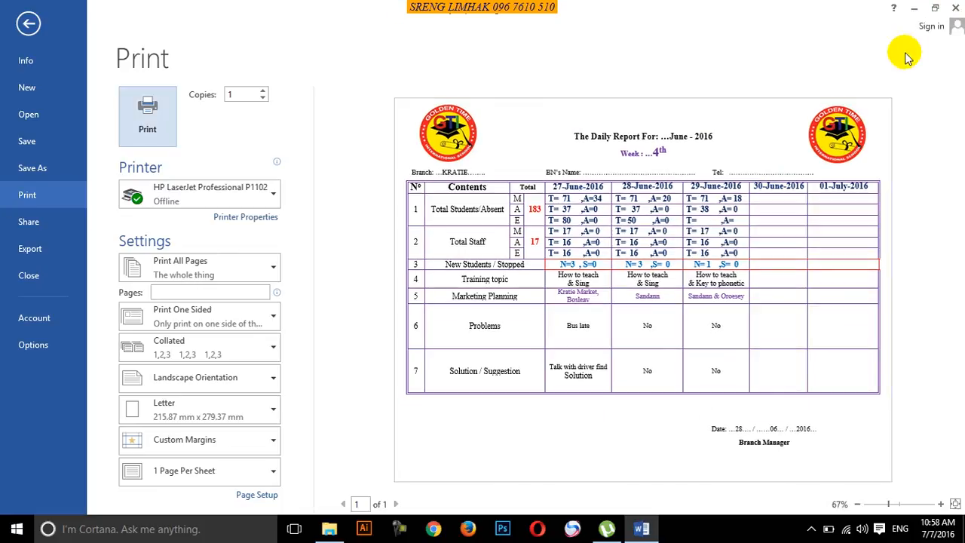
pyautogui.click(955, 7)
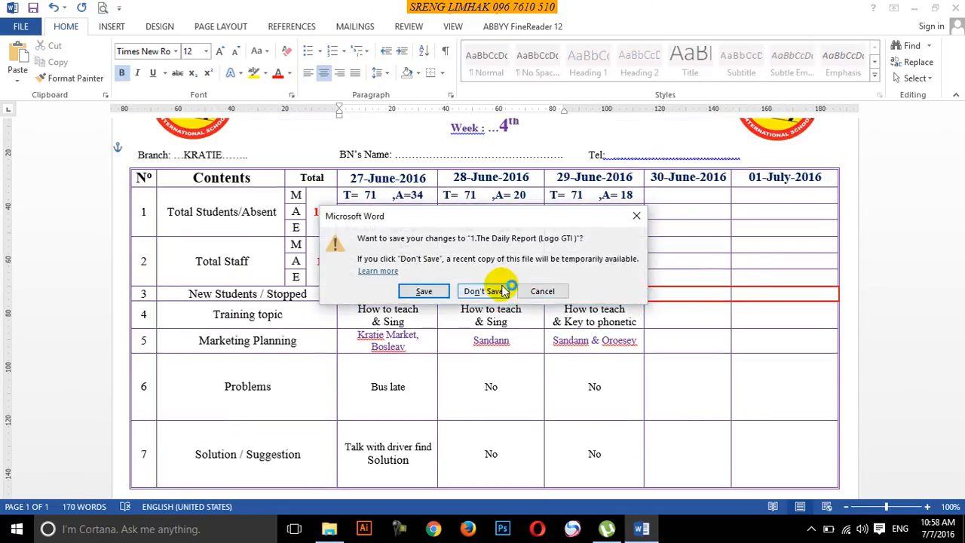
pyautogui.click(497, 293)
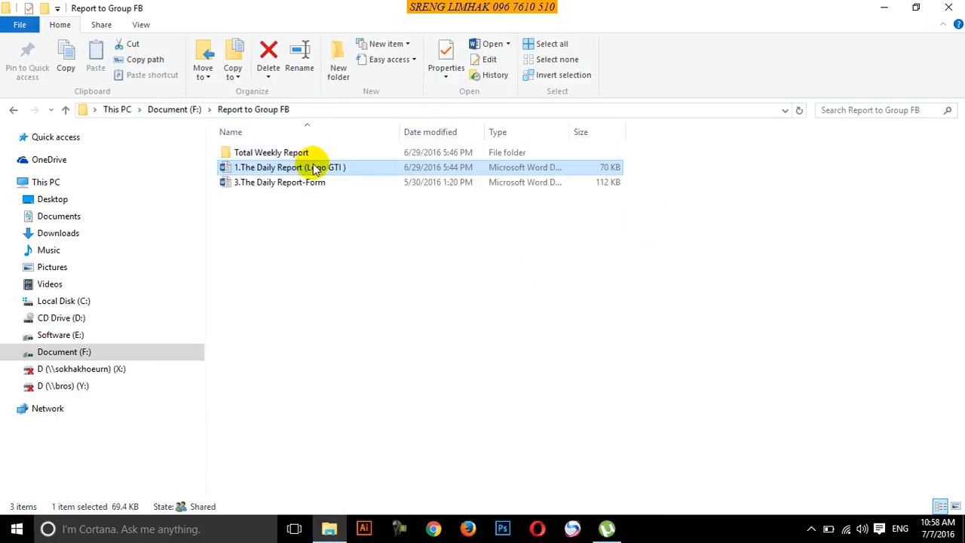
pyautogui.click(884, 7)
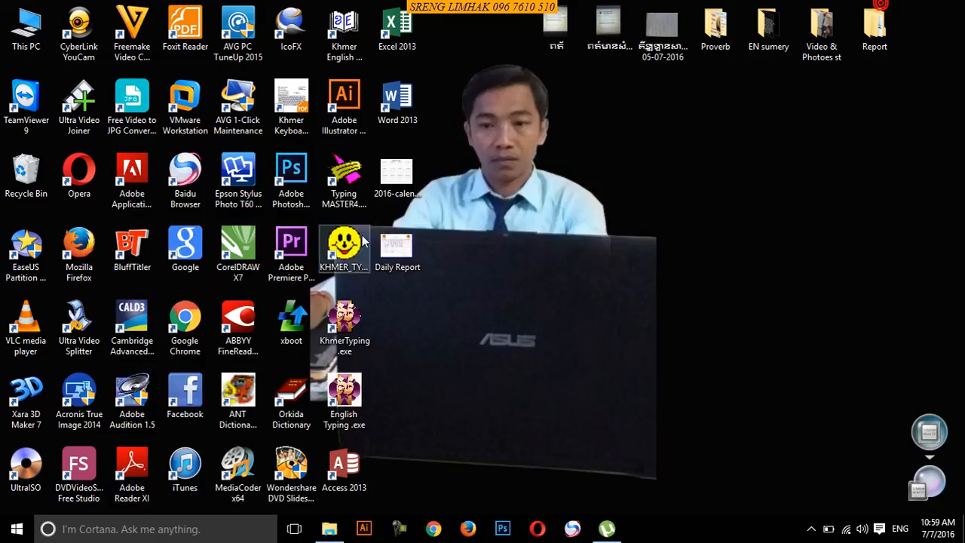
# Step: View the Daily Report image from the desktop, close the viewer and delete the image file
pyautogui.click(409, 255)
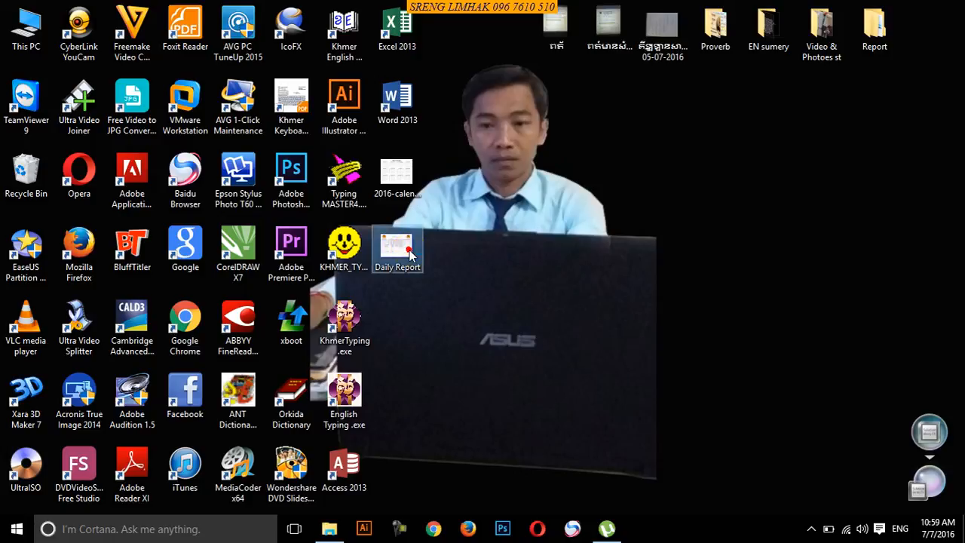
pyautogui.doubleClick(410, 255)
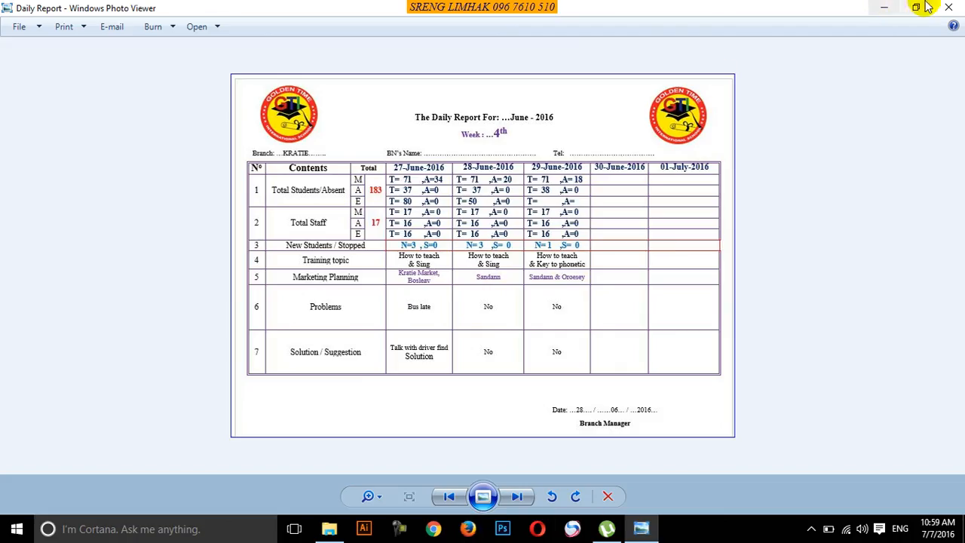
pyautogui.click(948, 7)
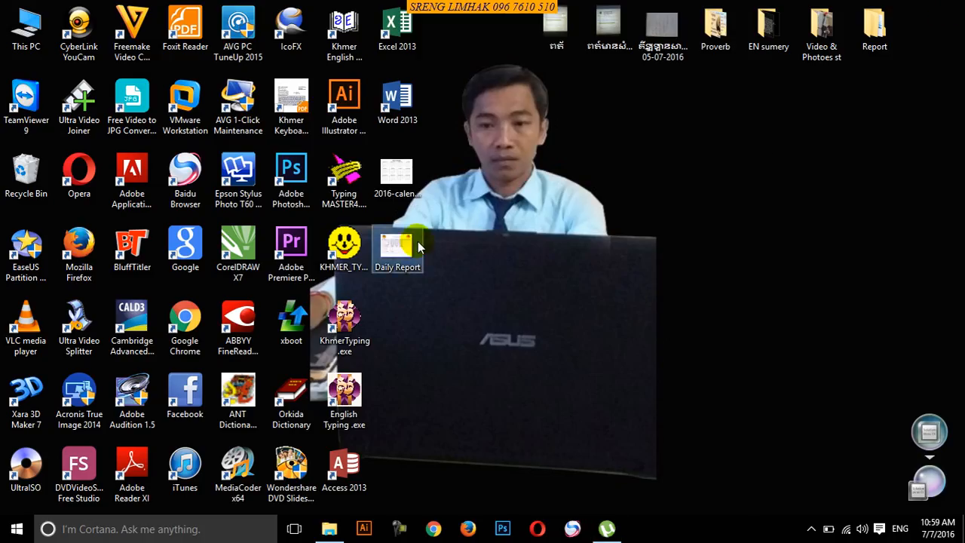
pyautogui.press('Delete')
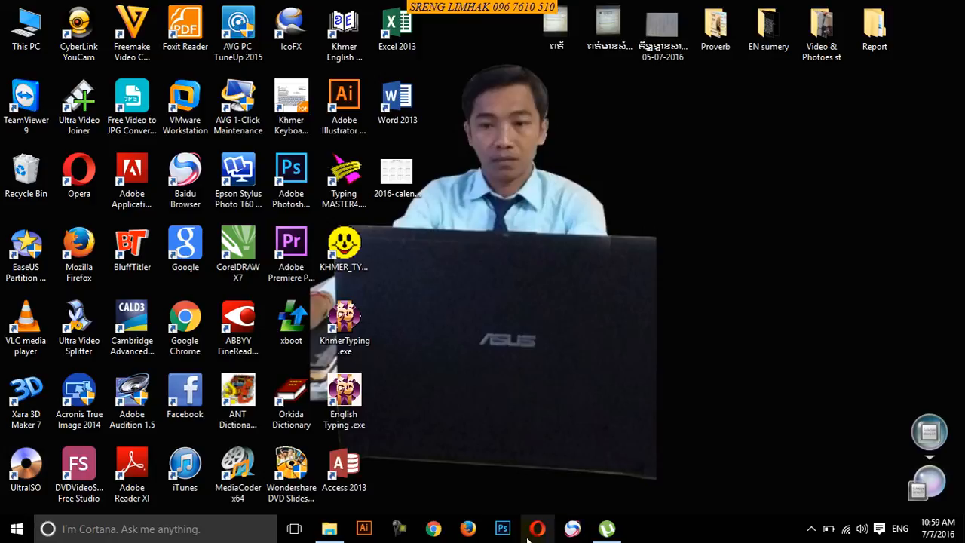
# Step: Return to the Report to Group FB folder and copy the document 1.The Daily Report (Logo GTI )
pyautogui.click(330, 529)
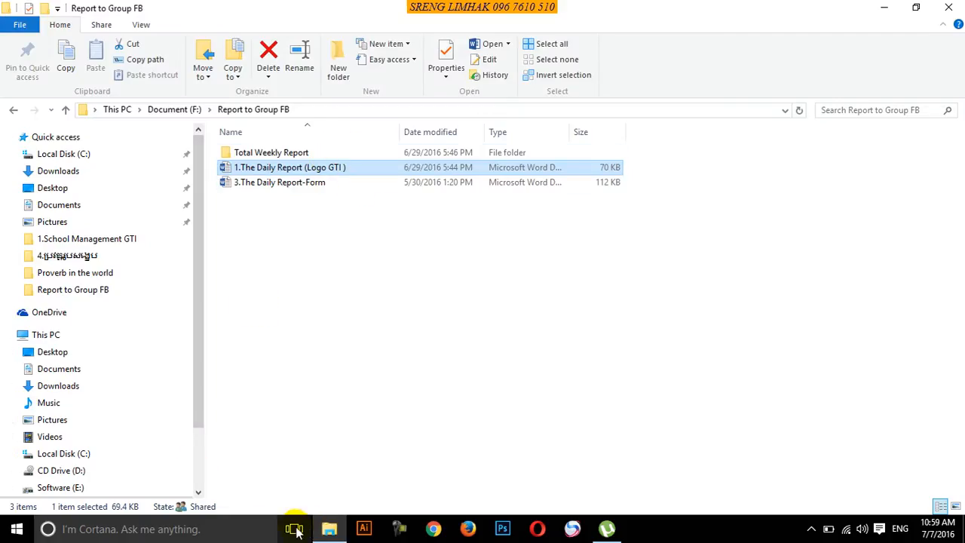
pyautogui.press('super')
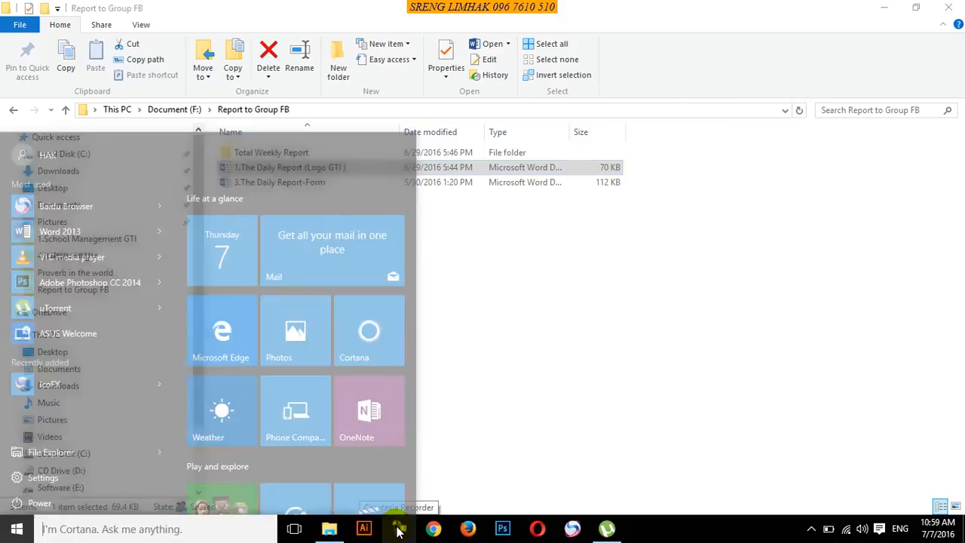
pyautogui.click(630, 364)
pyautogui.rightClick(354, 173)
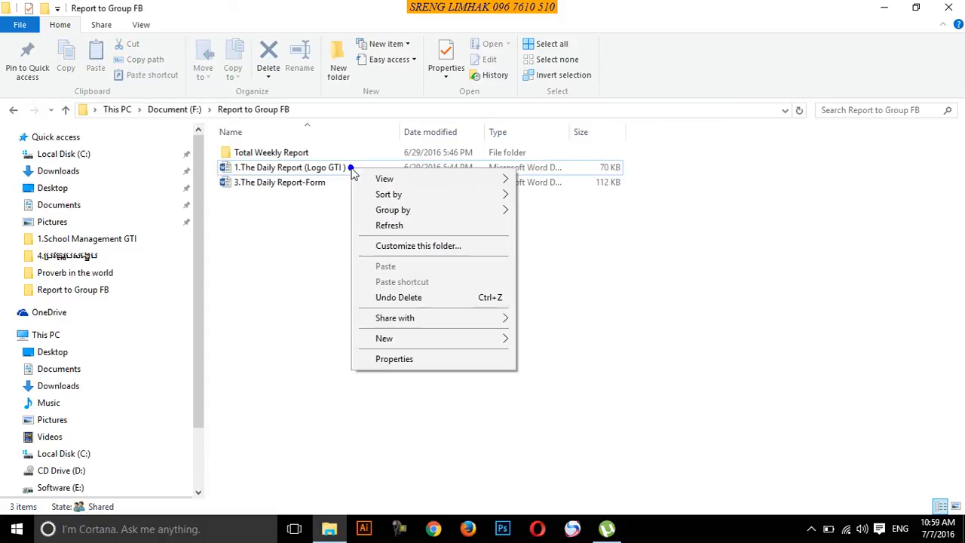
pyautogui.click(601, 294)
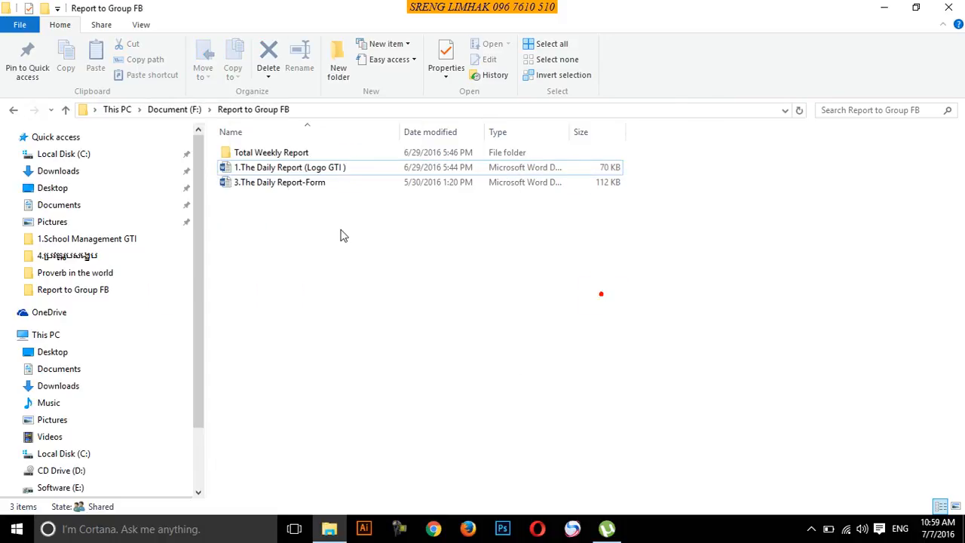
pyautogui.rightClick(229, 166)
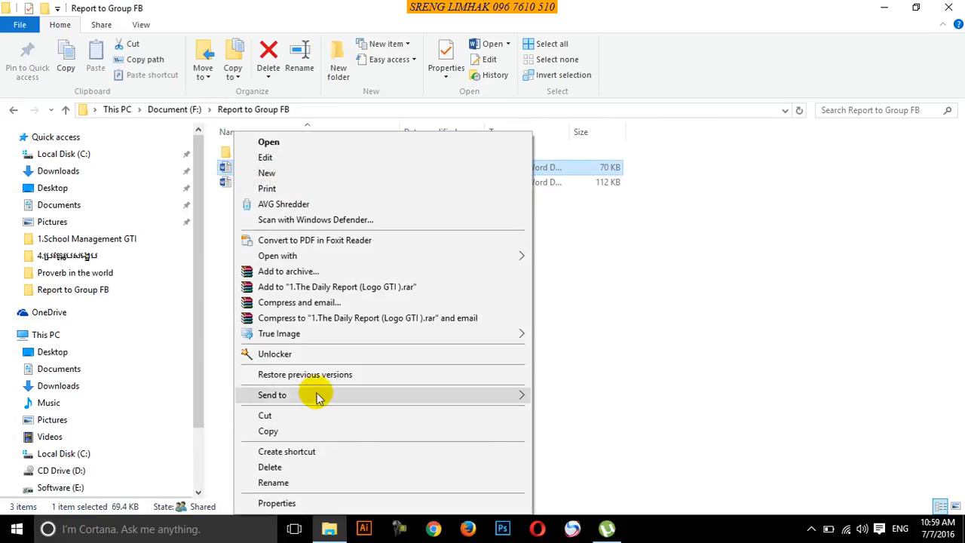
pyautogui.click(274, 431)
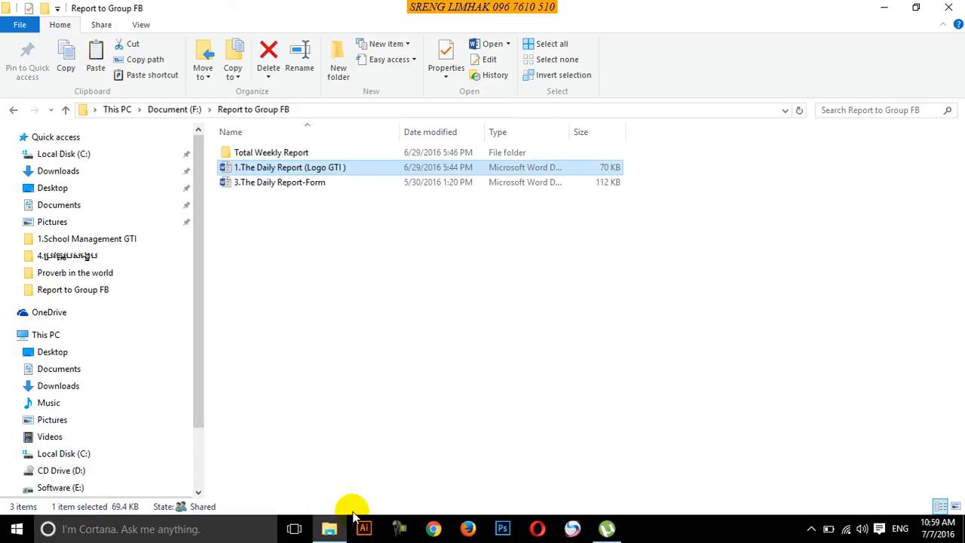
# Step: Open the D share on the other network computer and paste the copied daily report document there
pyautogui.press('super+r')
pyautogui.press('Return')
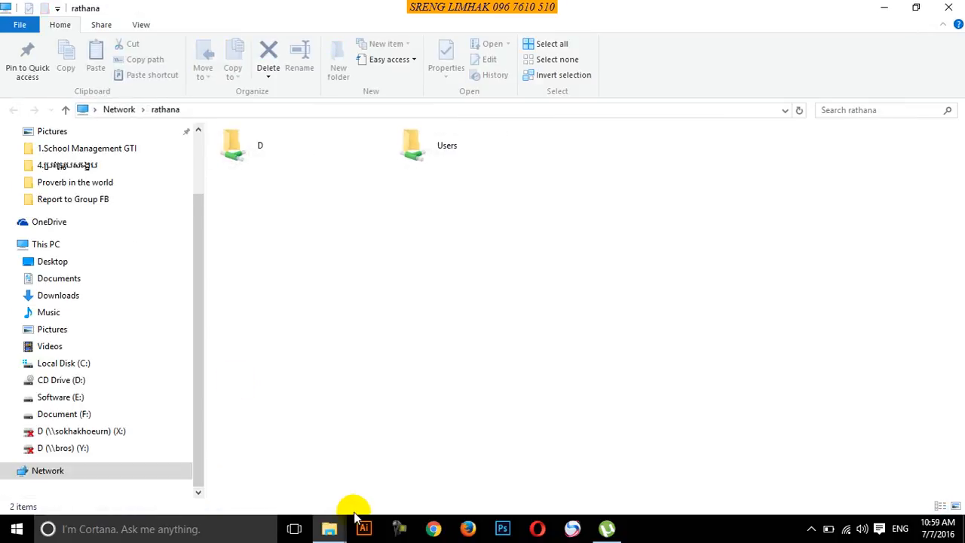
pyautogui.doubleClick(246, 145)
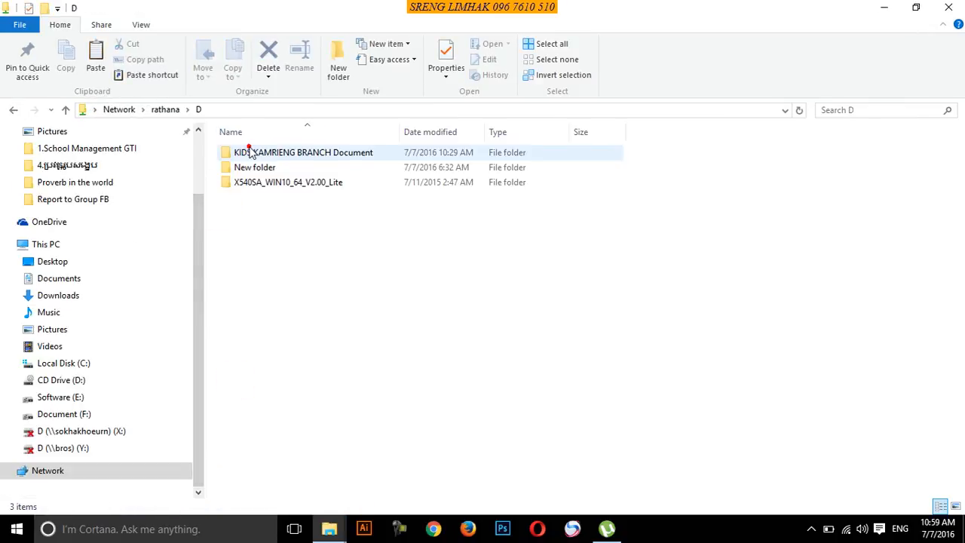
pyautogui.rightClick(294, 278)
pyautogui.click(331, 375)
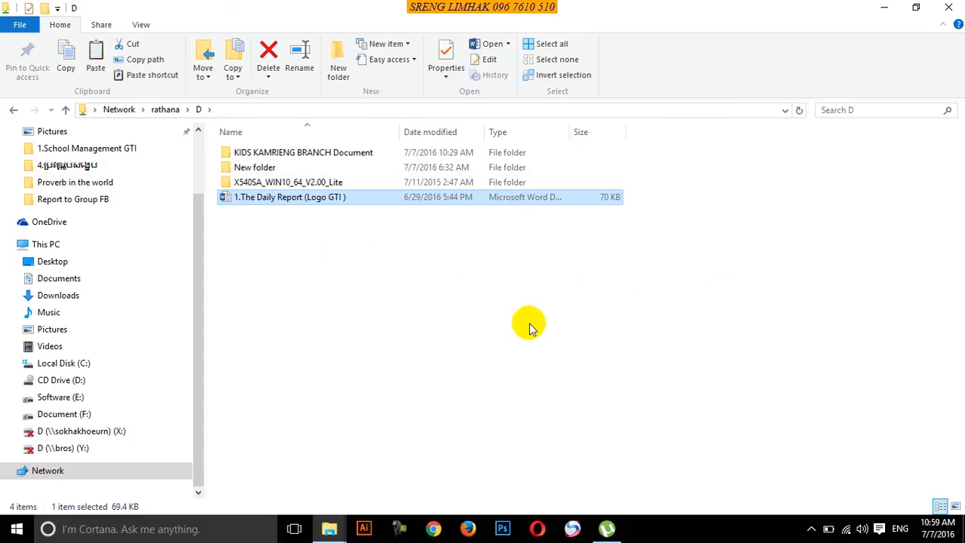
# Step: Close both folder windows and refresh the desktop
pyautogui.click(960, 6)
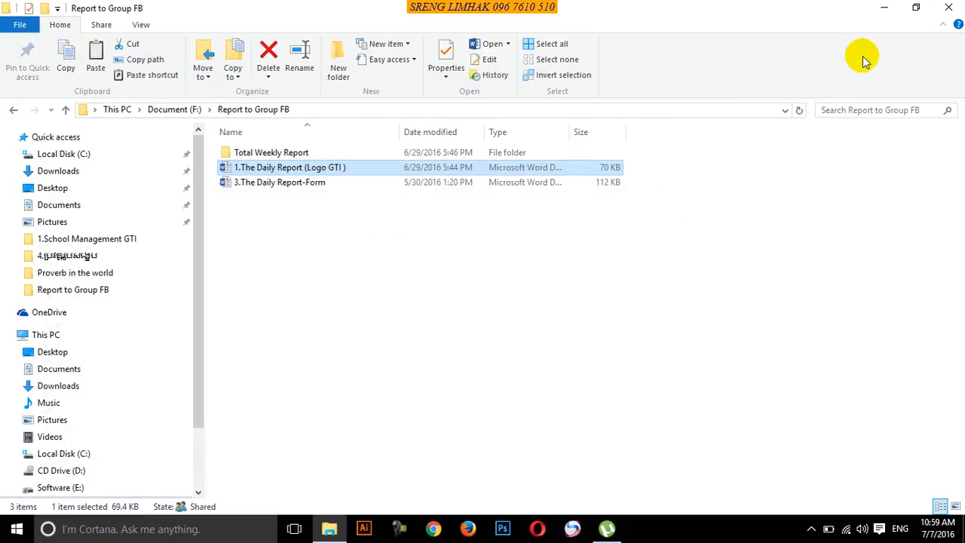
pyautogui.click(956, 8)
pyautogui.rightClick(701, 128)
pyautogui.click(744, 168)
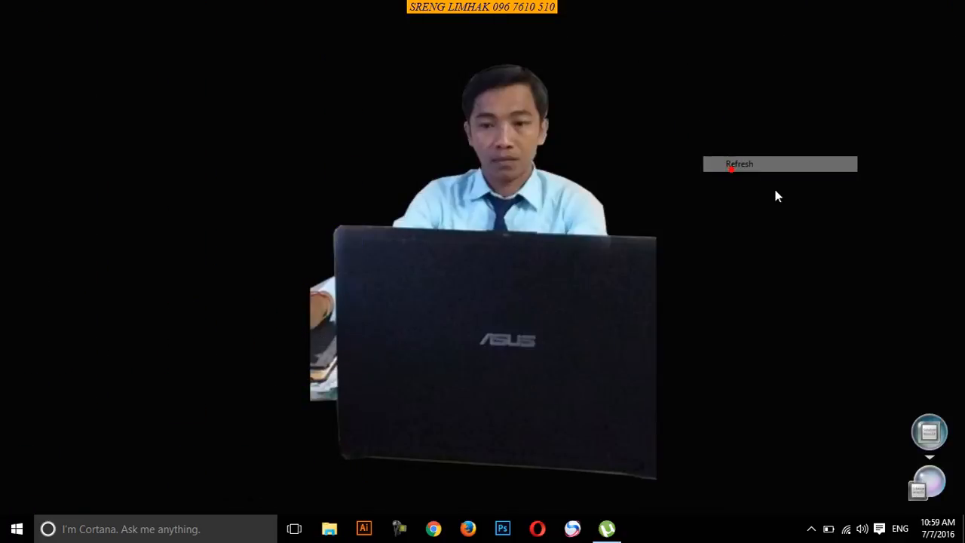